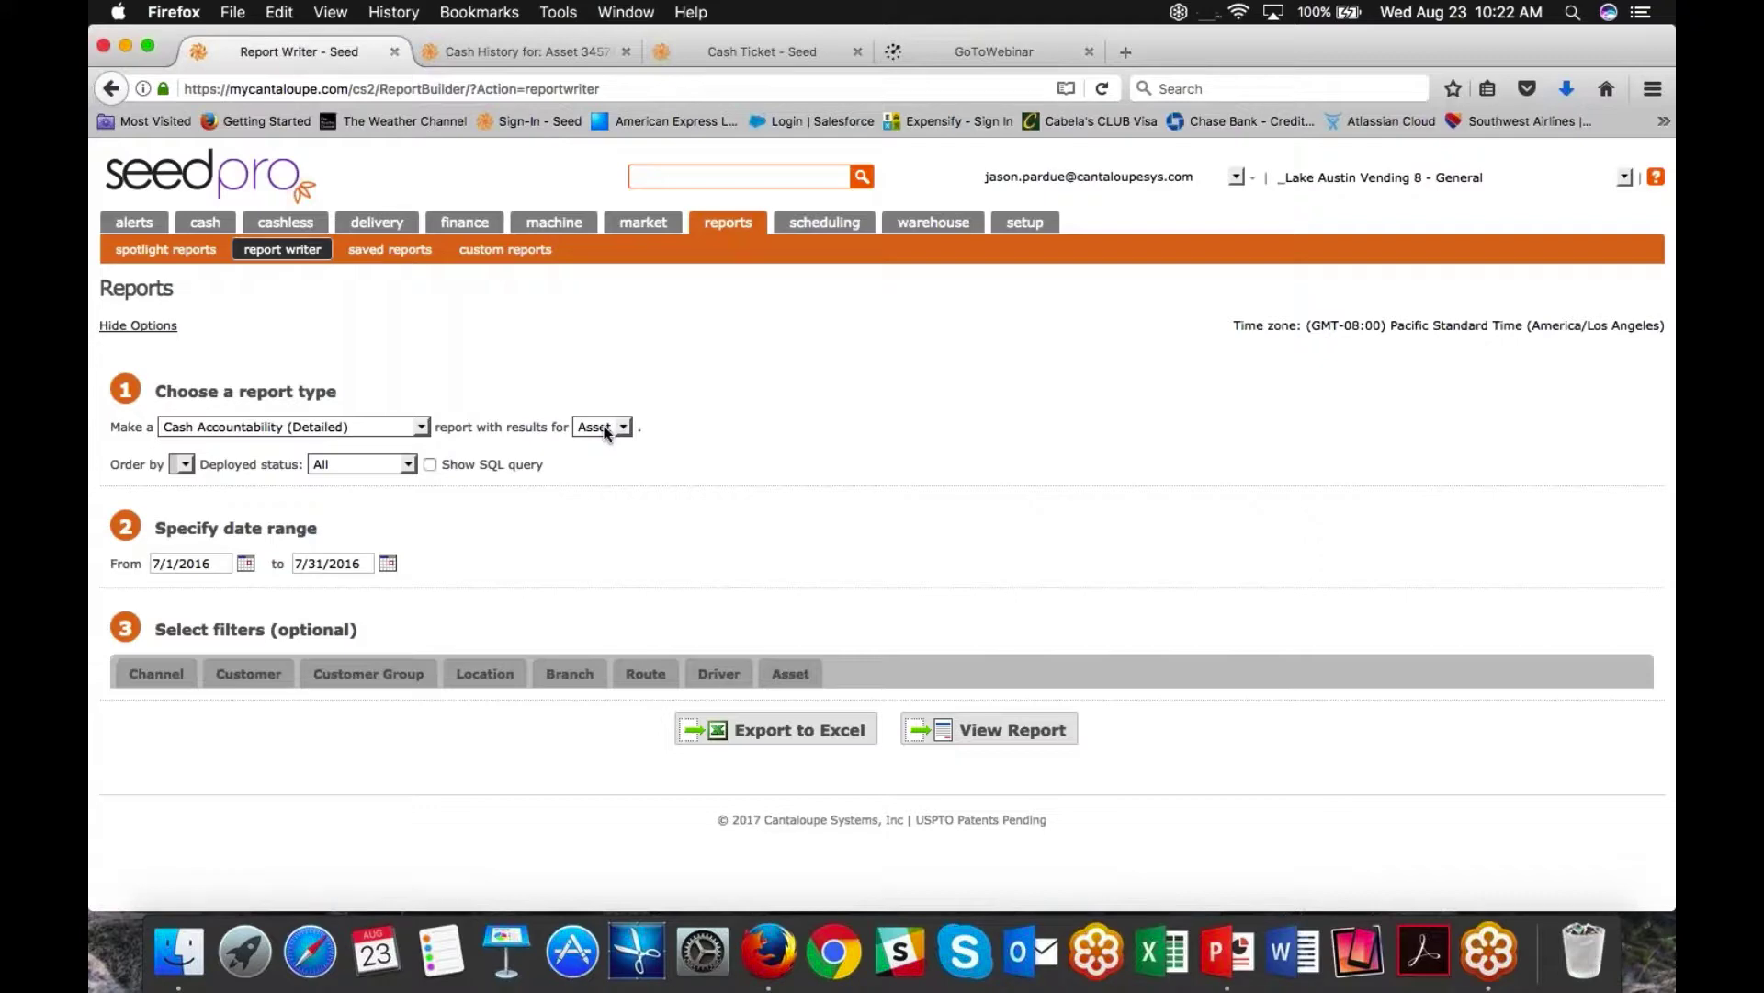
Step: Filter the Cash Accountability (Detailed) report by route, adding Route 2 to the selected routes
left_click(643, 673)
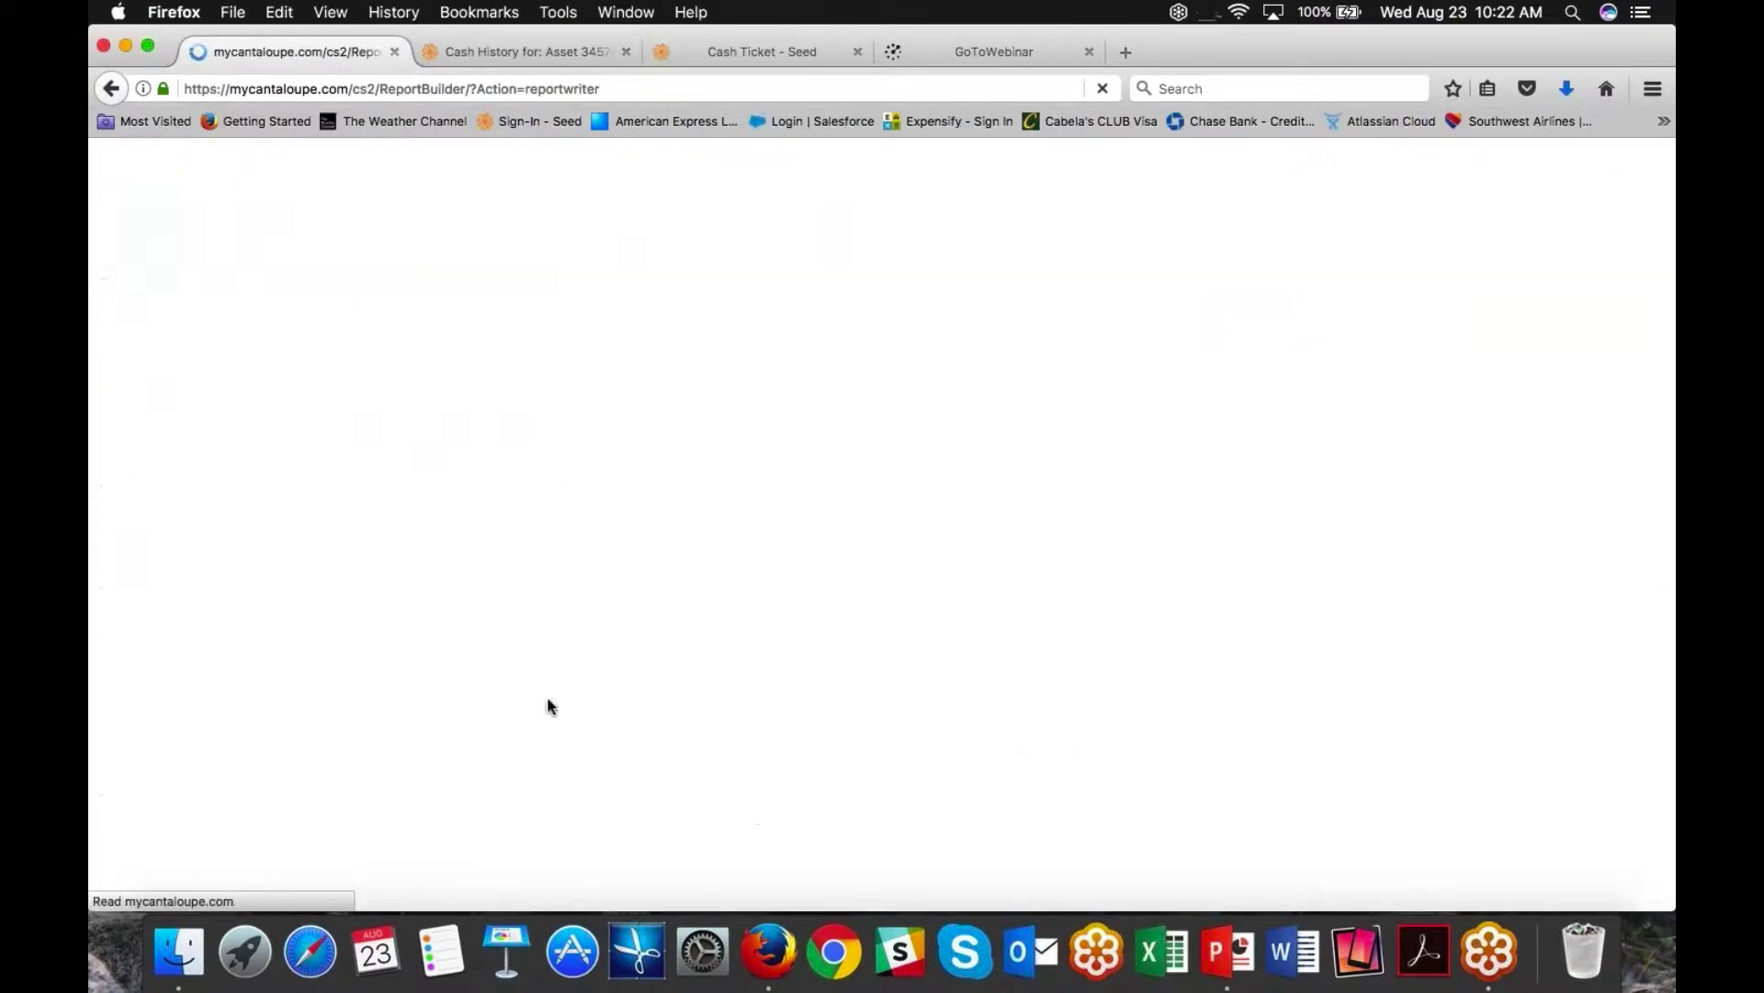
scroll(366, 802, "down", 3)
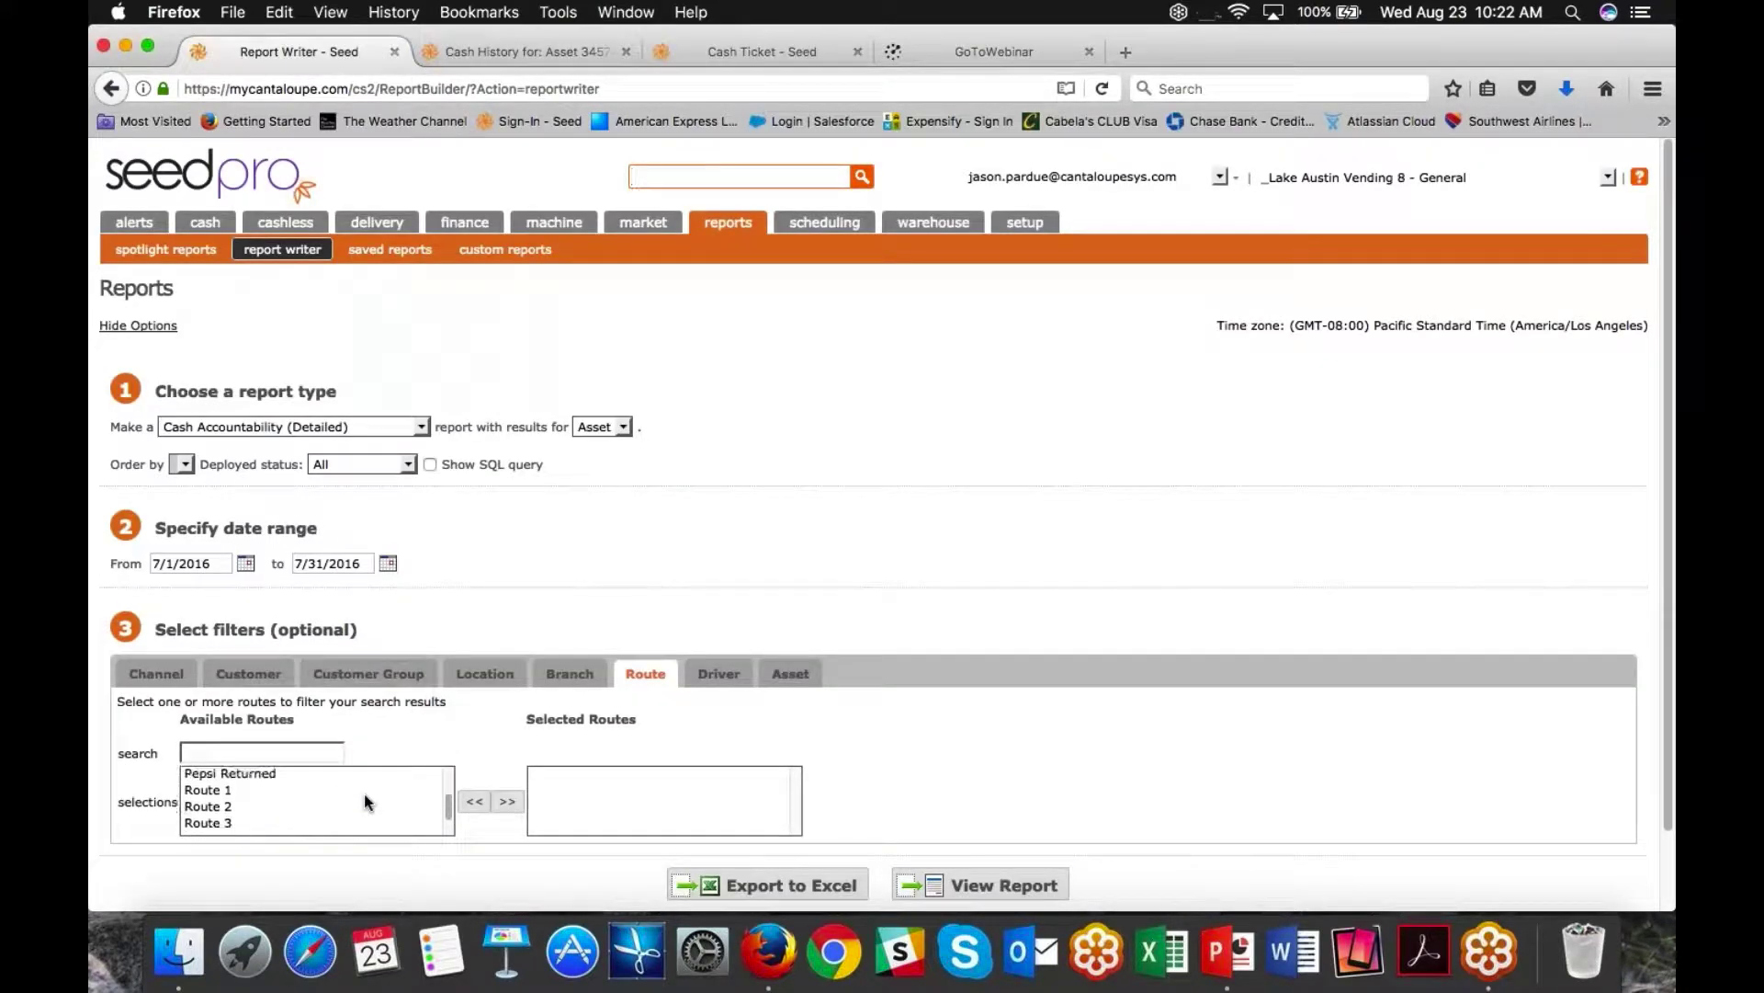
left_click(208, 806)
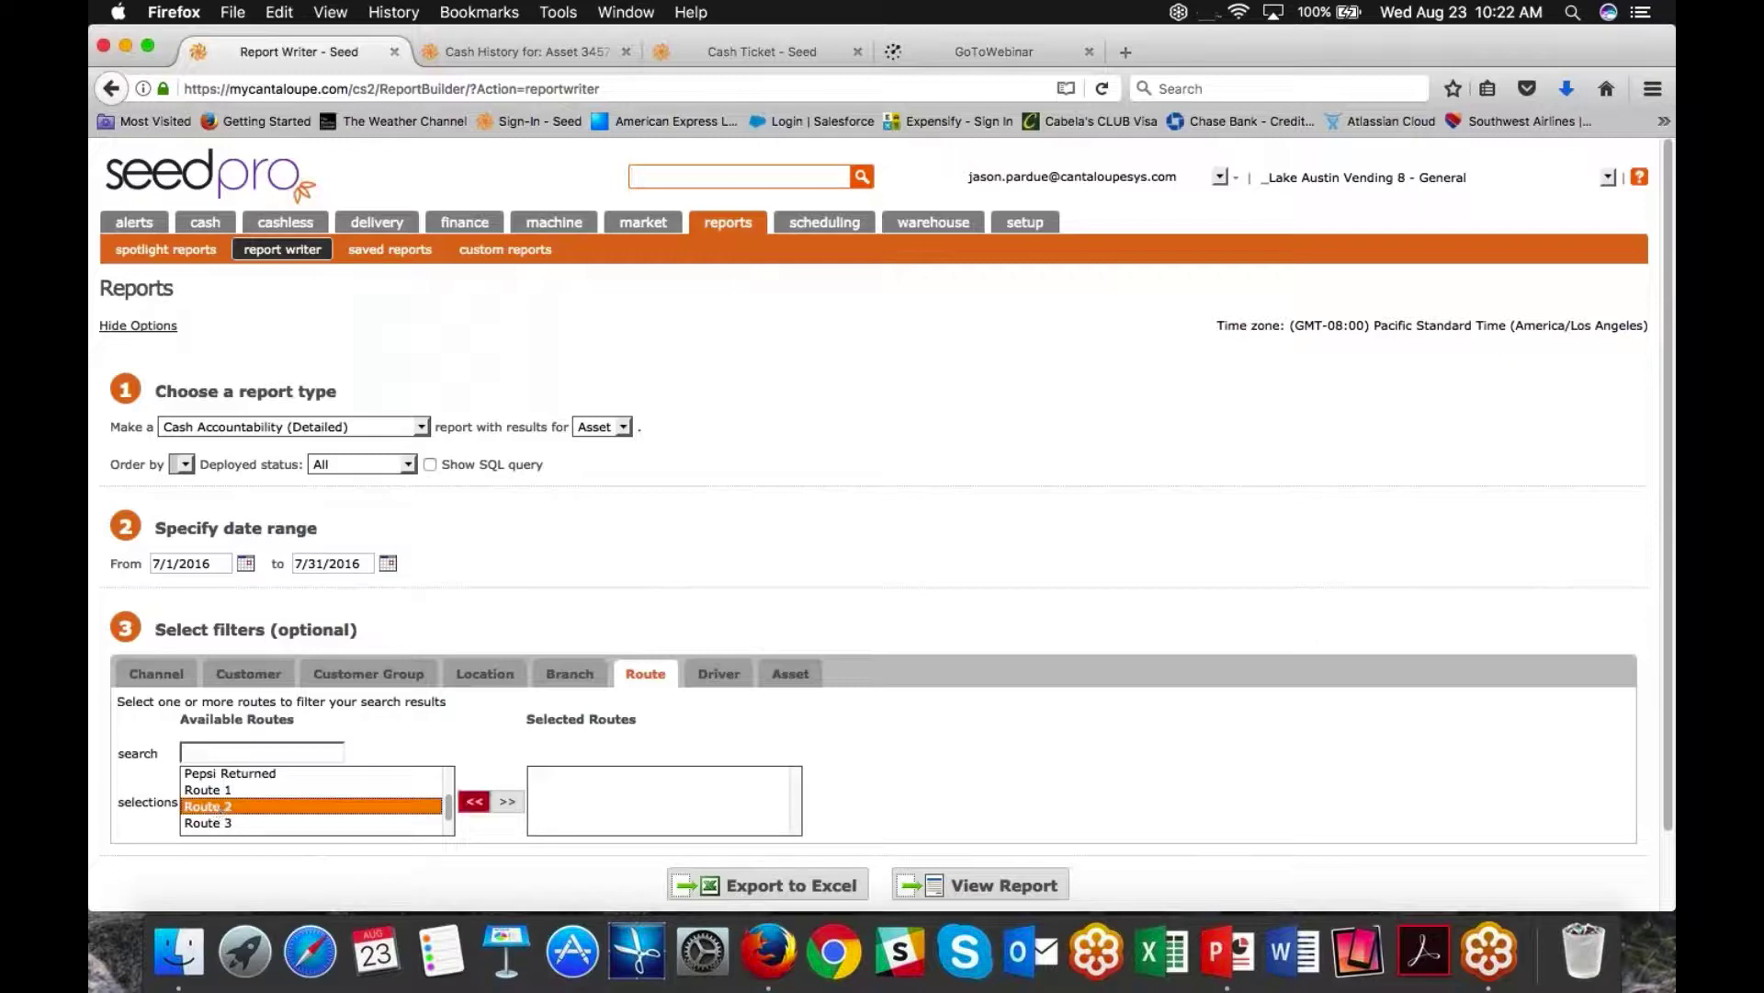
left_click(506, 803)
Step: Export the Cash Accountability (Detailed) report as a spreadsheet and open it in Microsoft Excel
scroll(1091, 736, "down", 2)
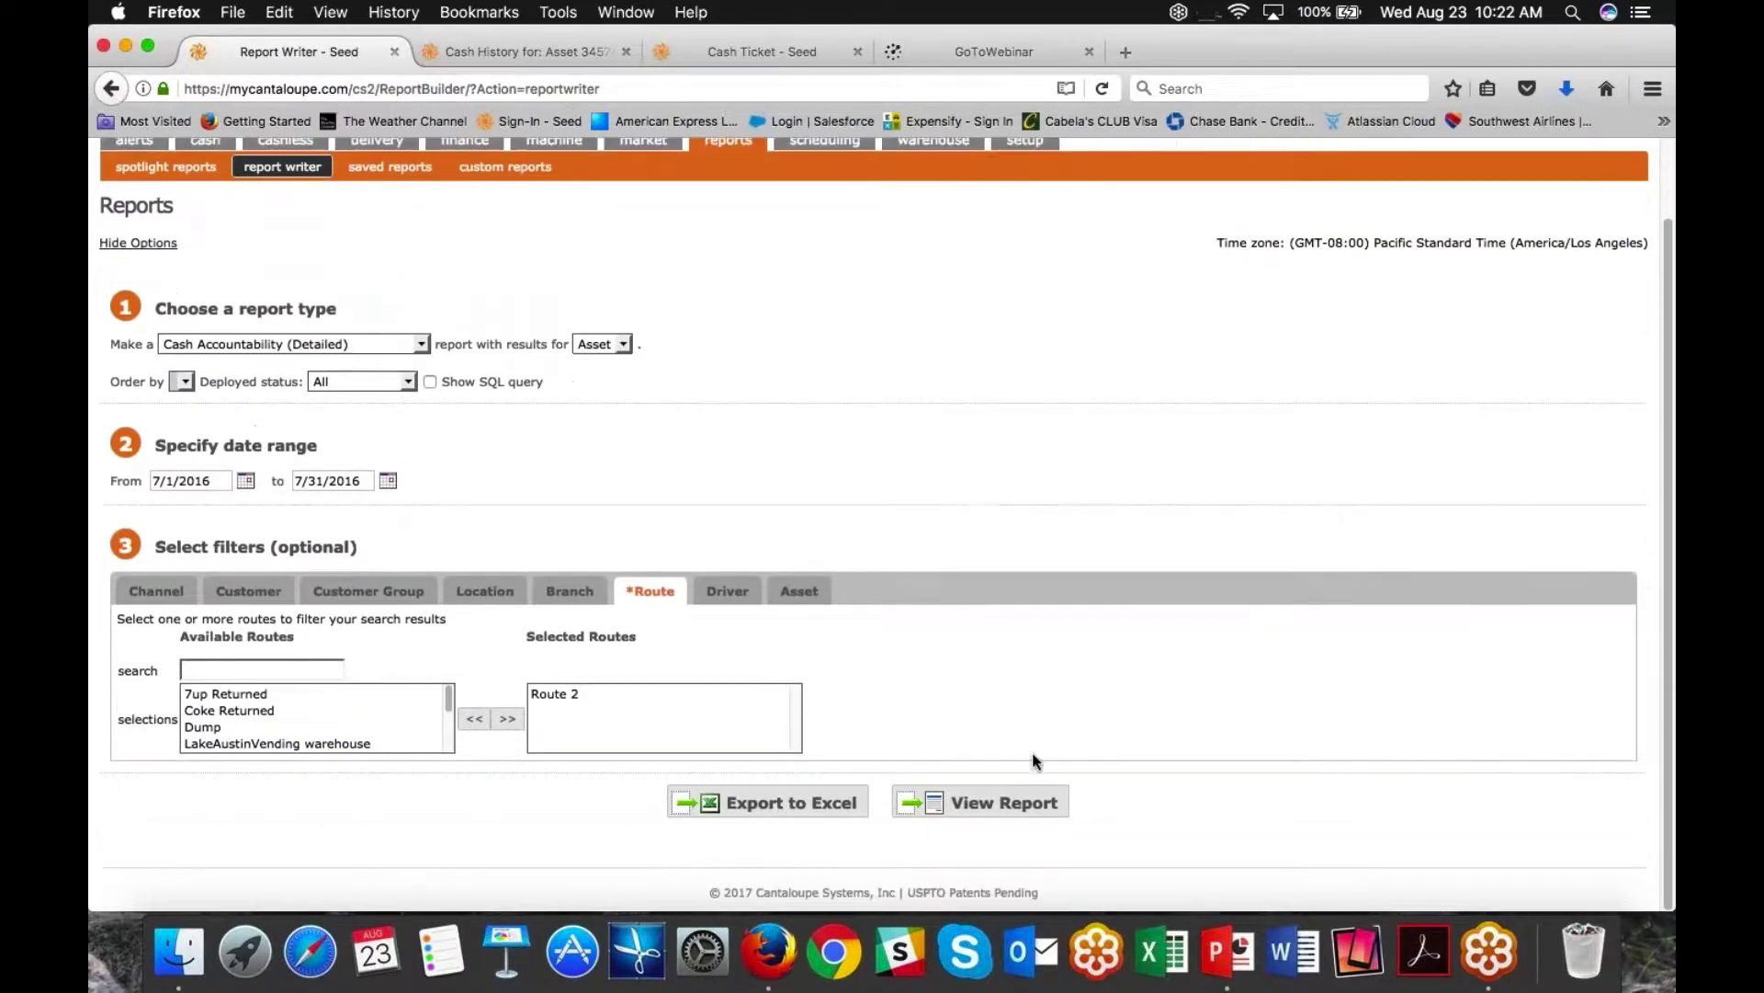
left_click(778, 799)
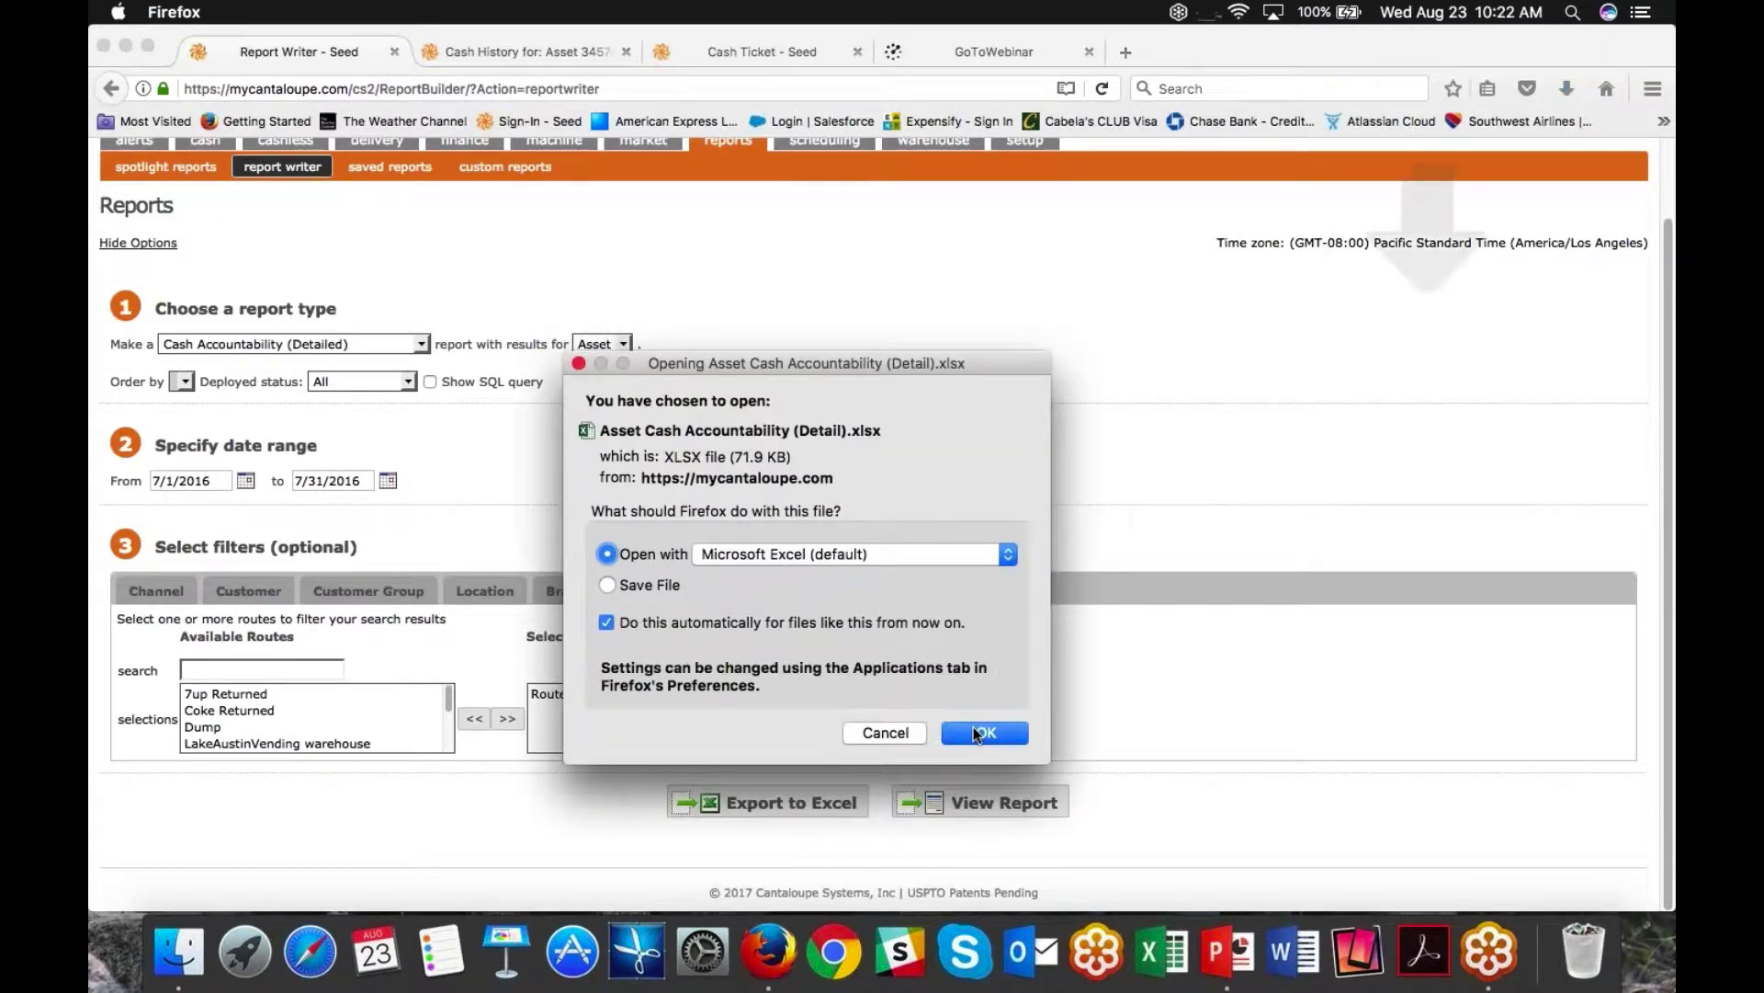
left_click(973, 728)
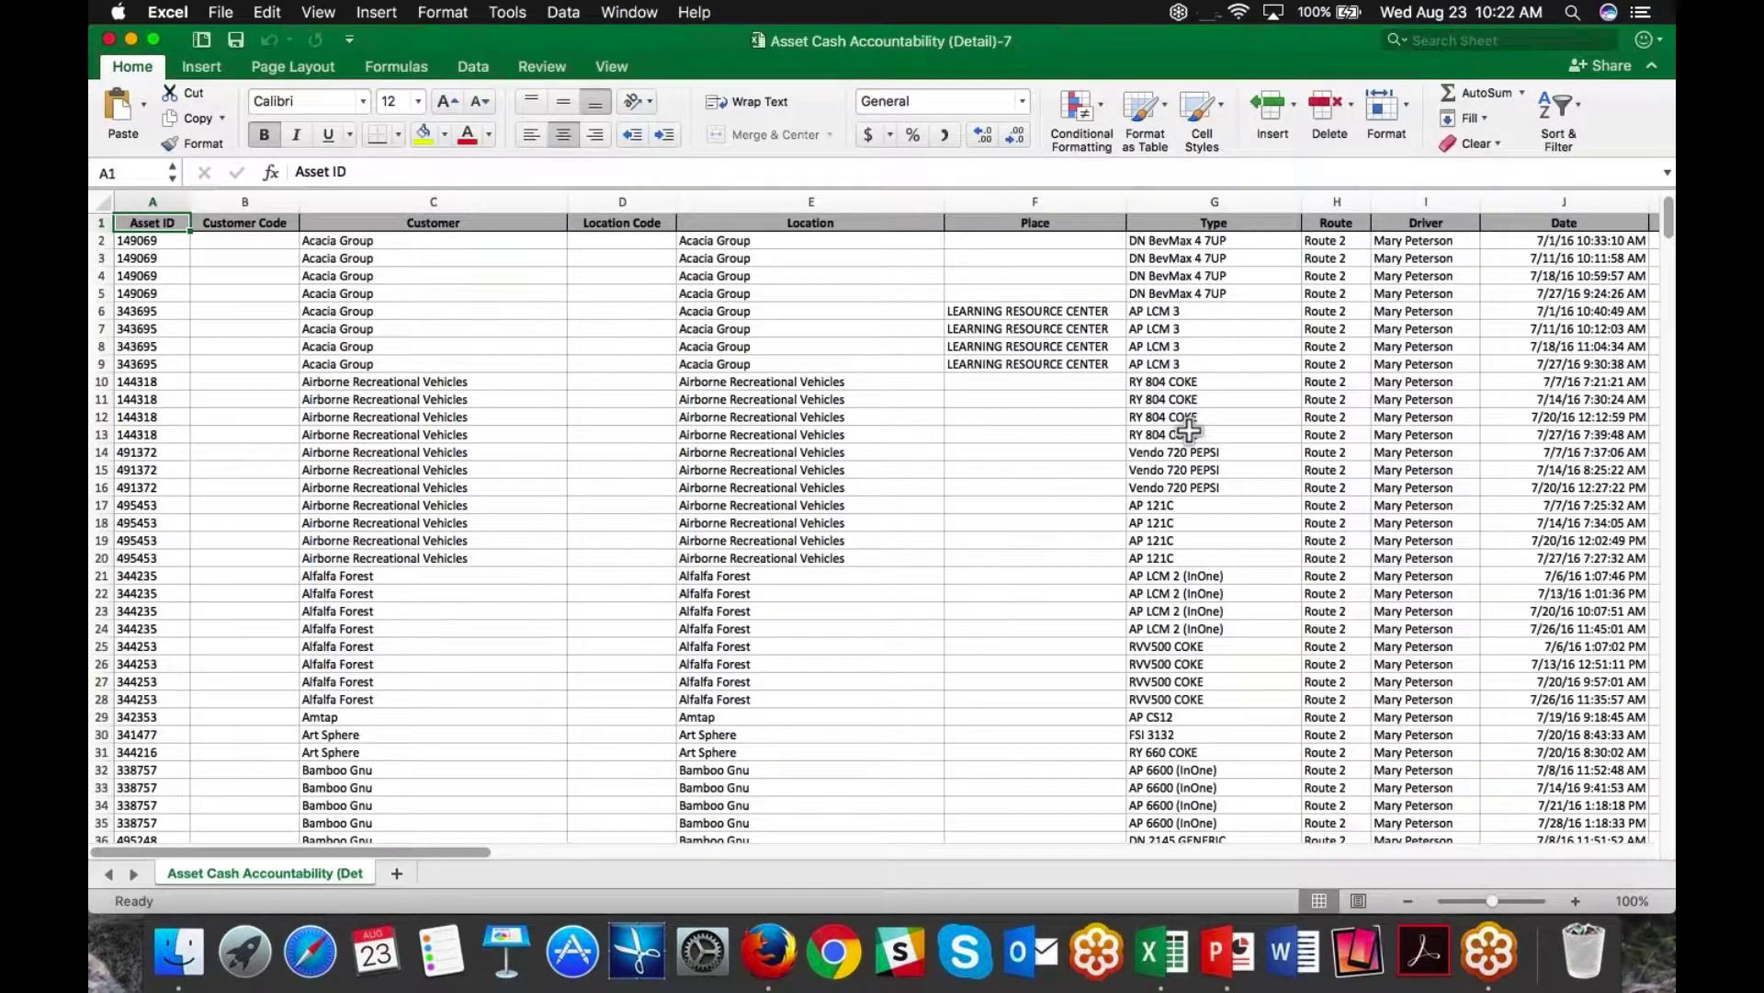
Step: Select the whole DEX +/- column and look through its values
scroll(1368, 429, "right", 15)
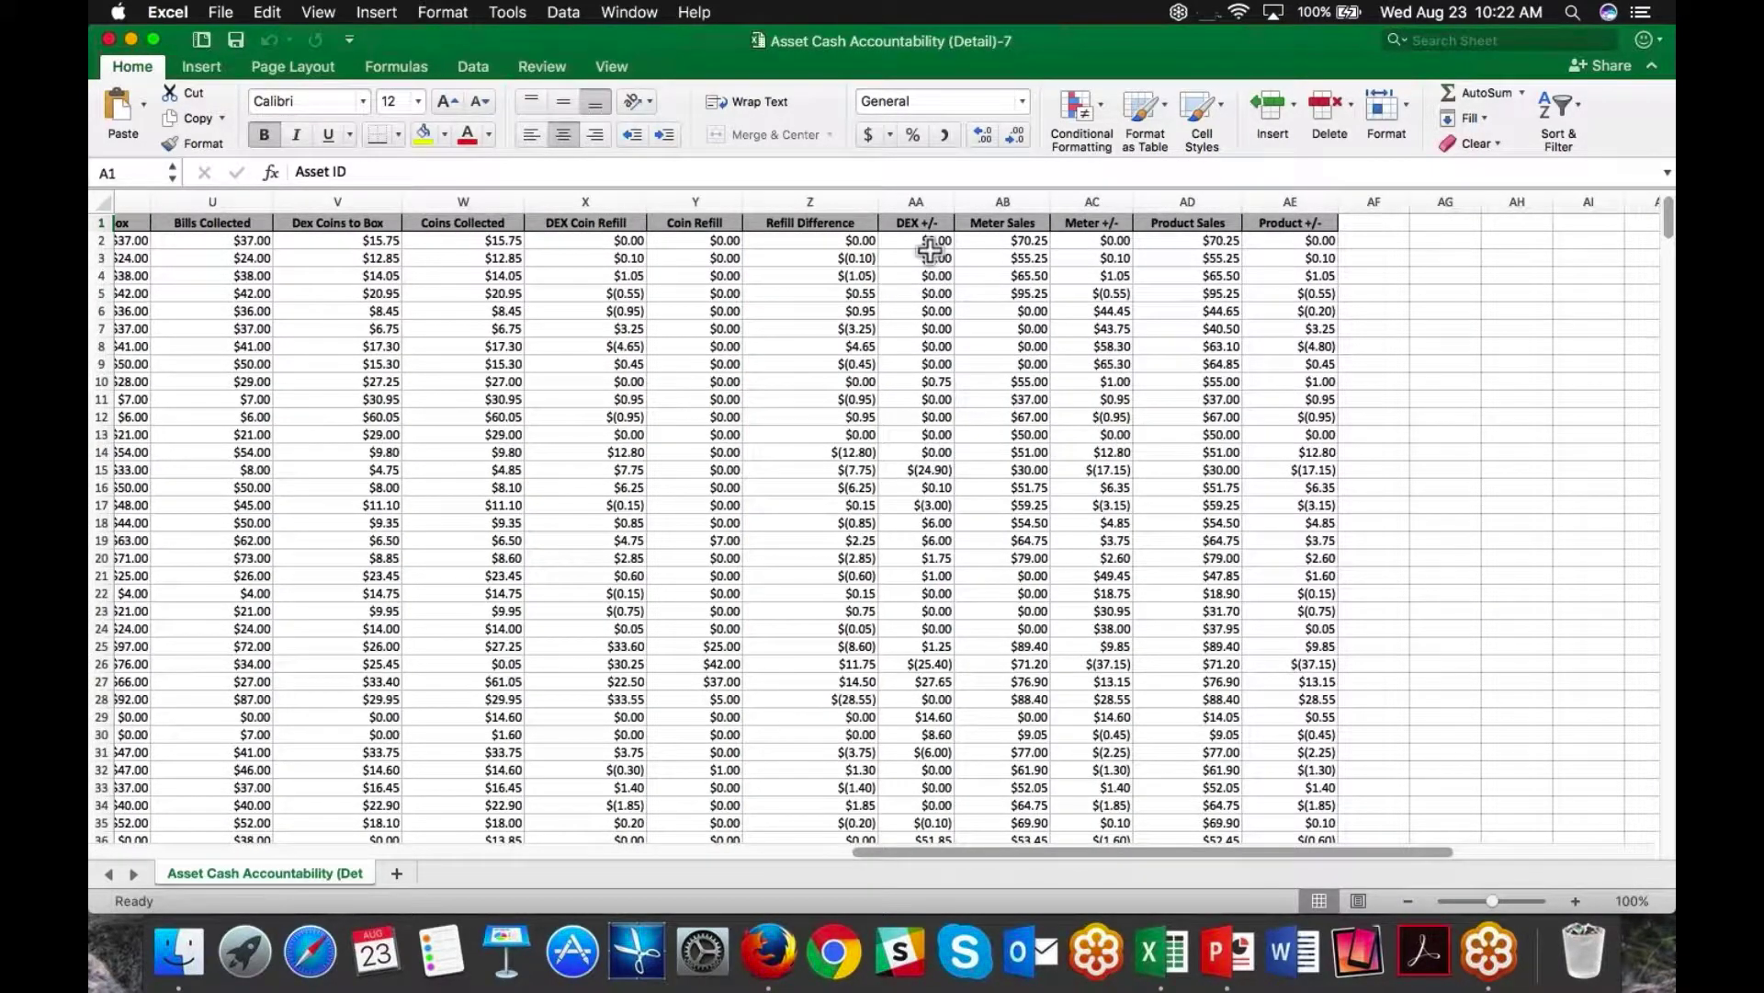
left_click(917, 202)
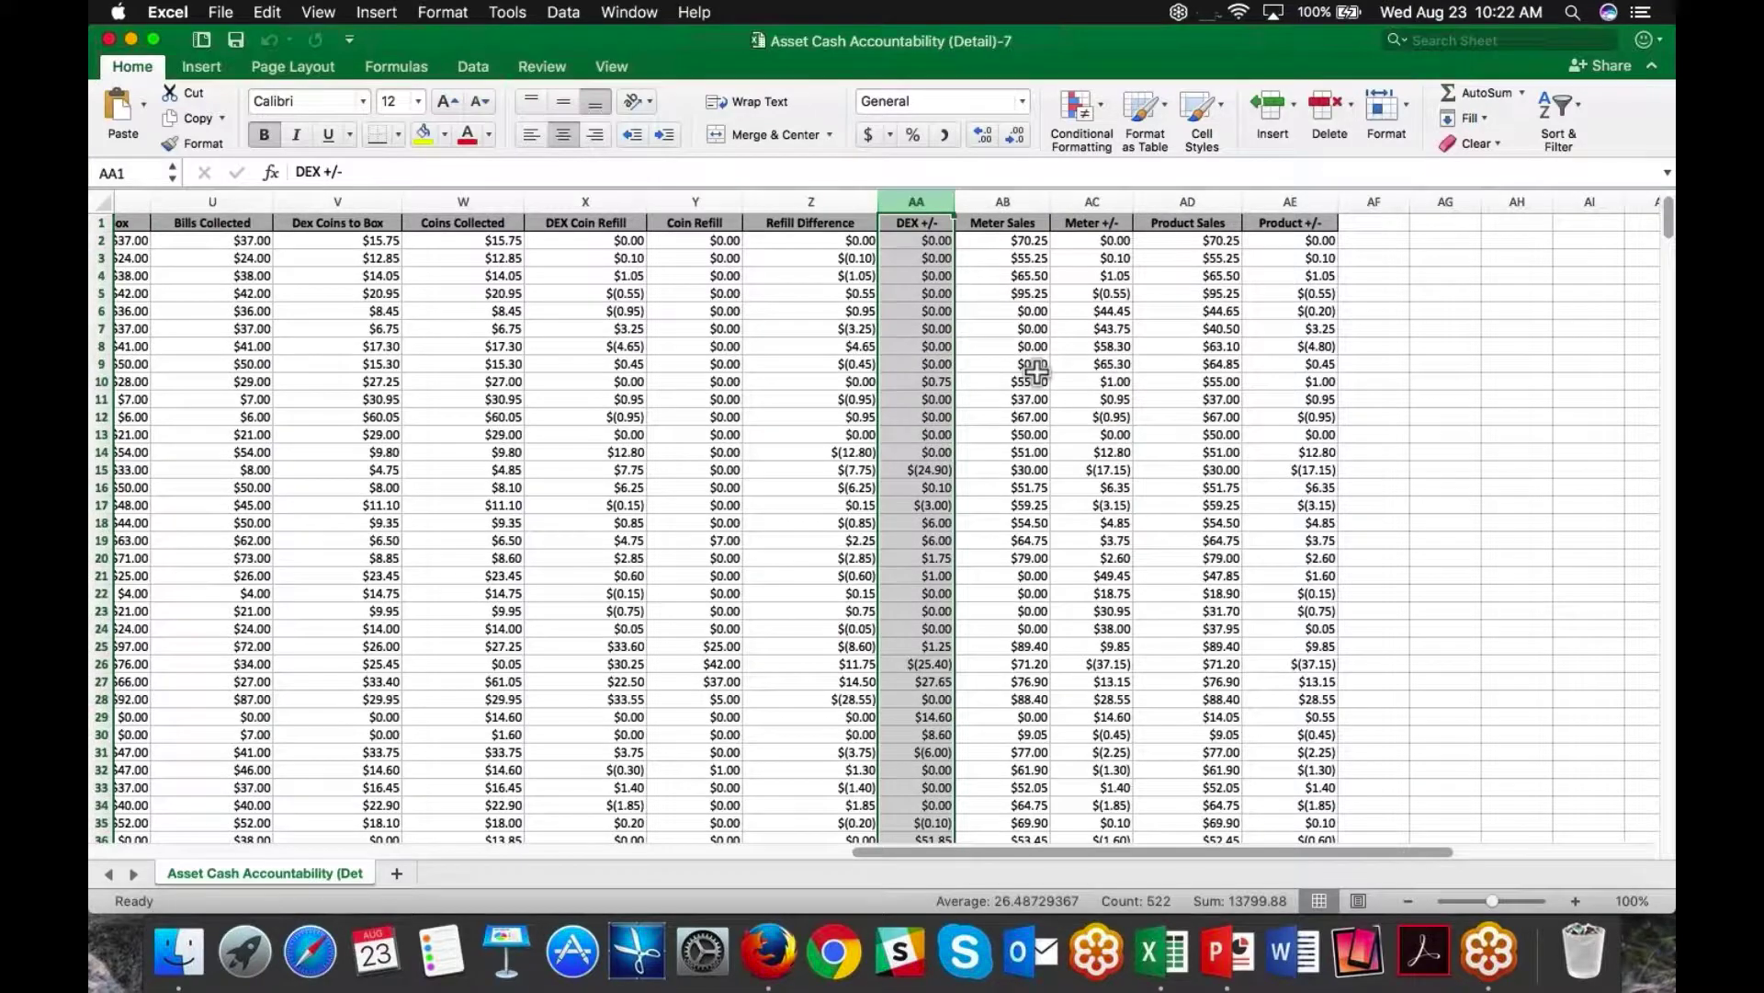
scroll(1036, 370, "down", 10)
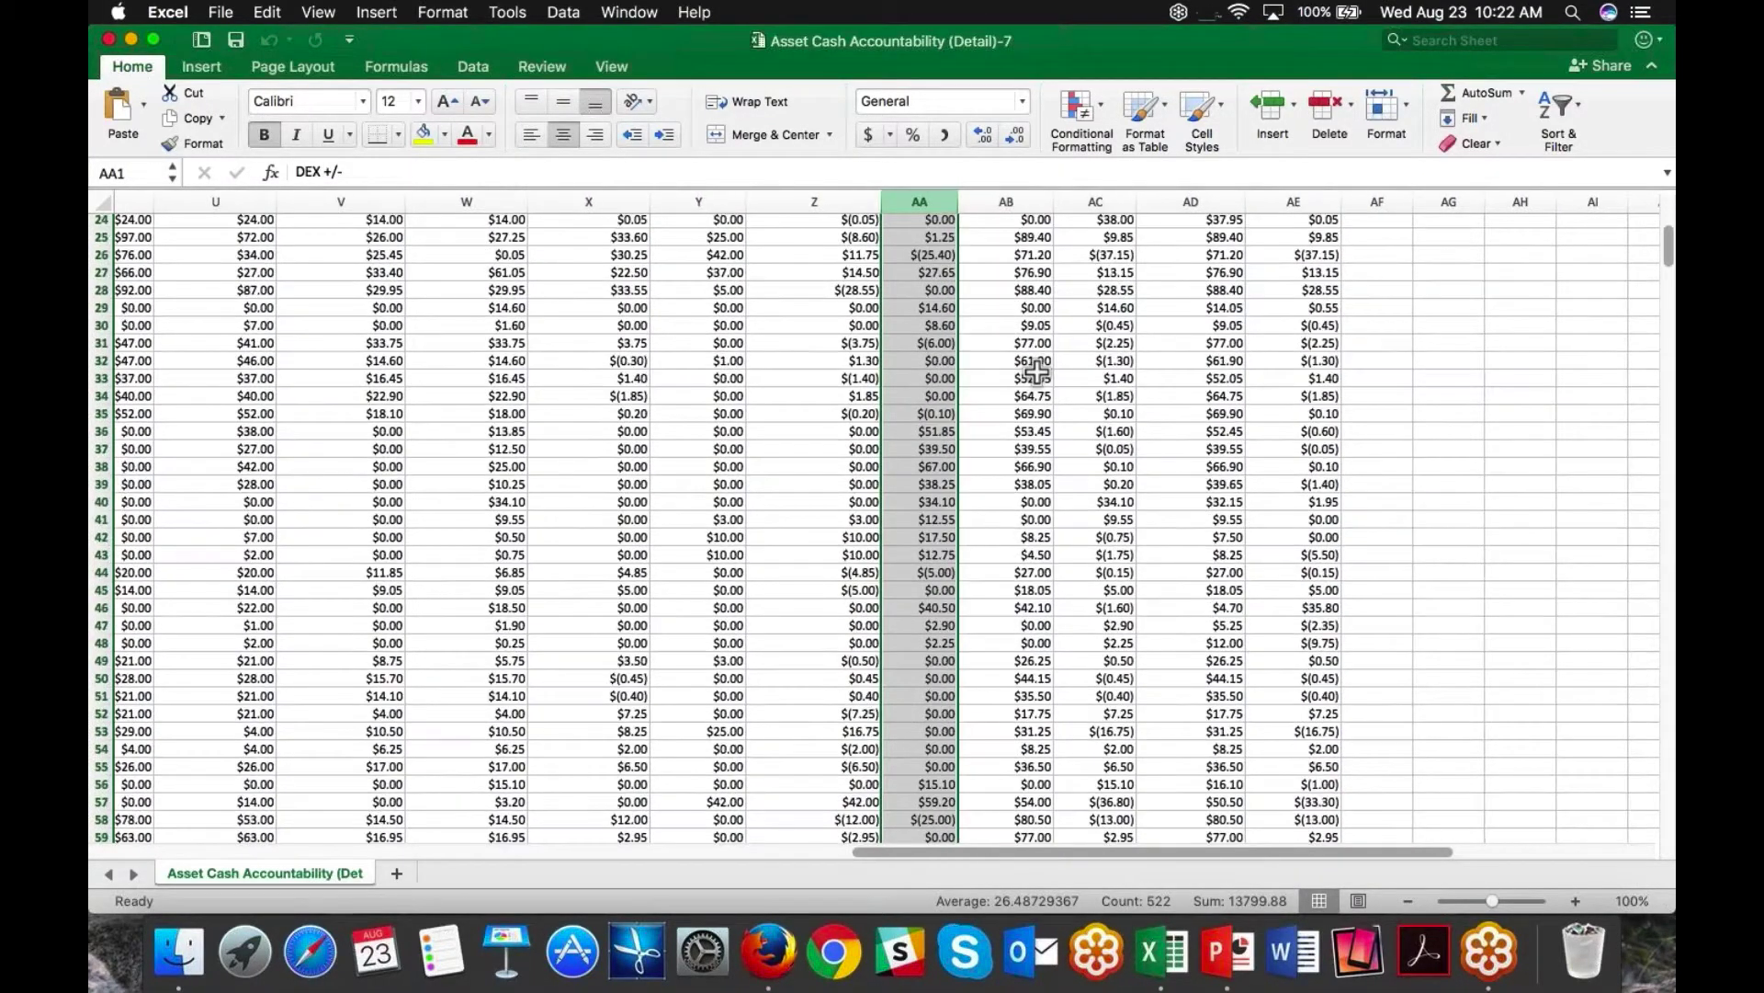
scroll(1036, 371, "down", 5)
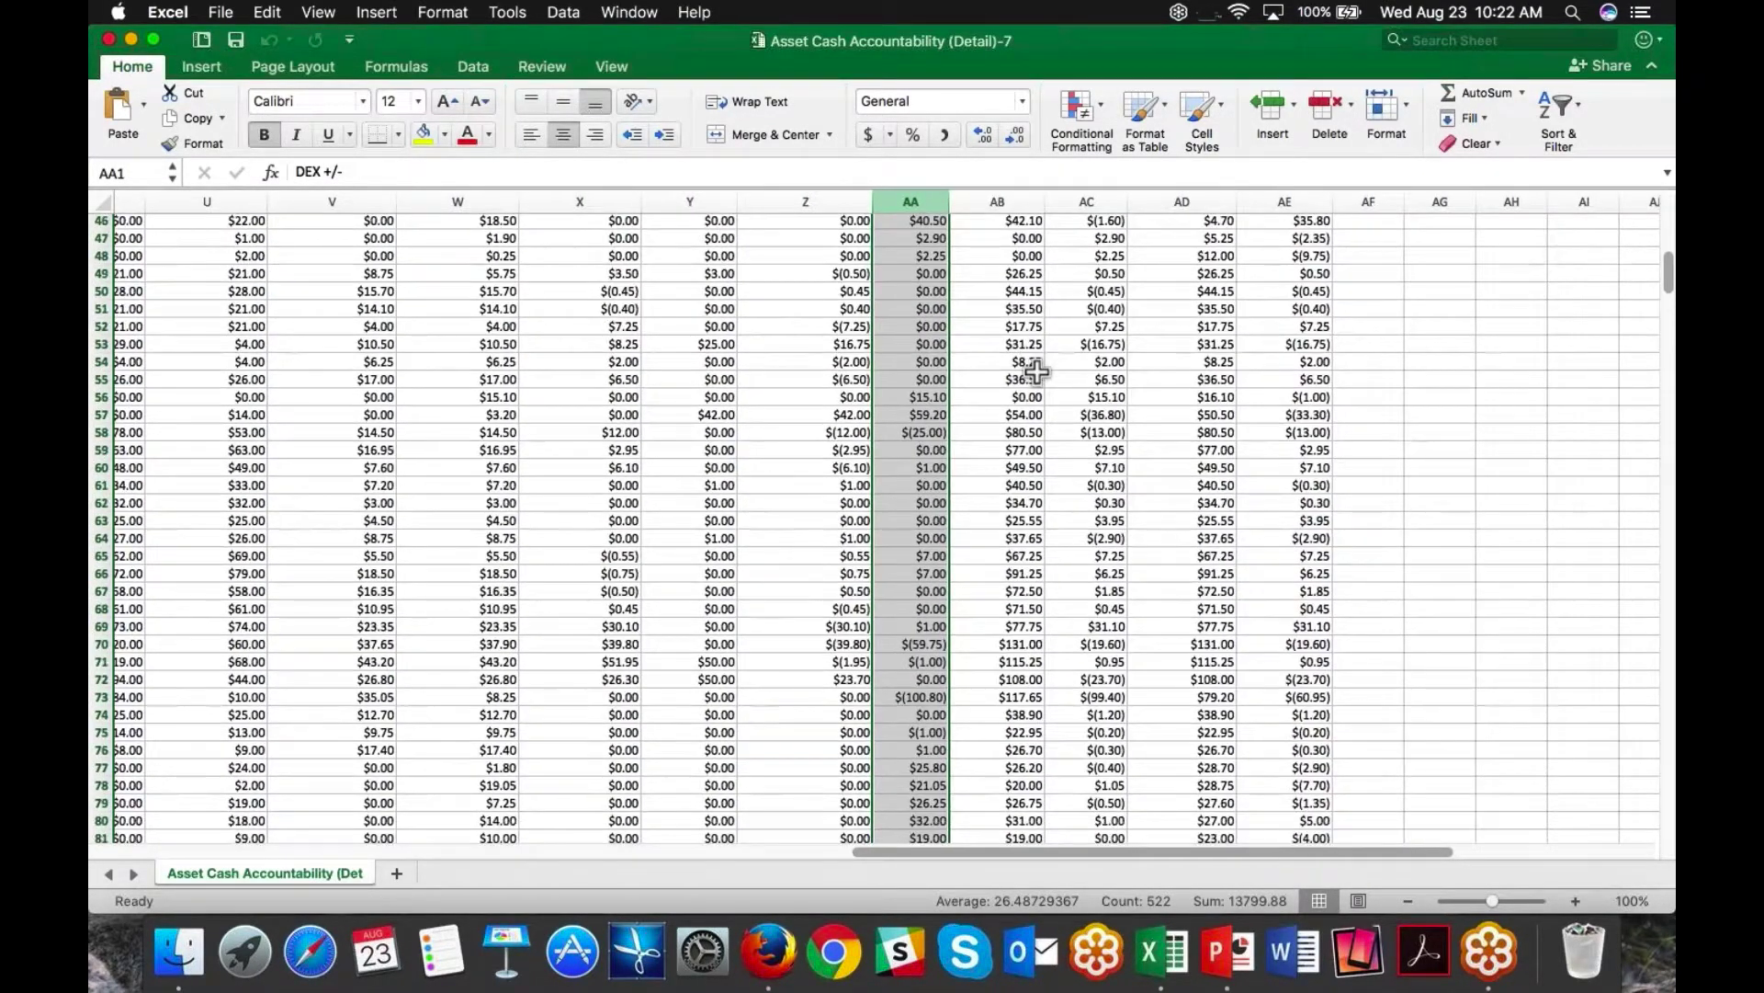
scroll(1036, 370, "up", 15)
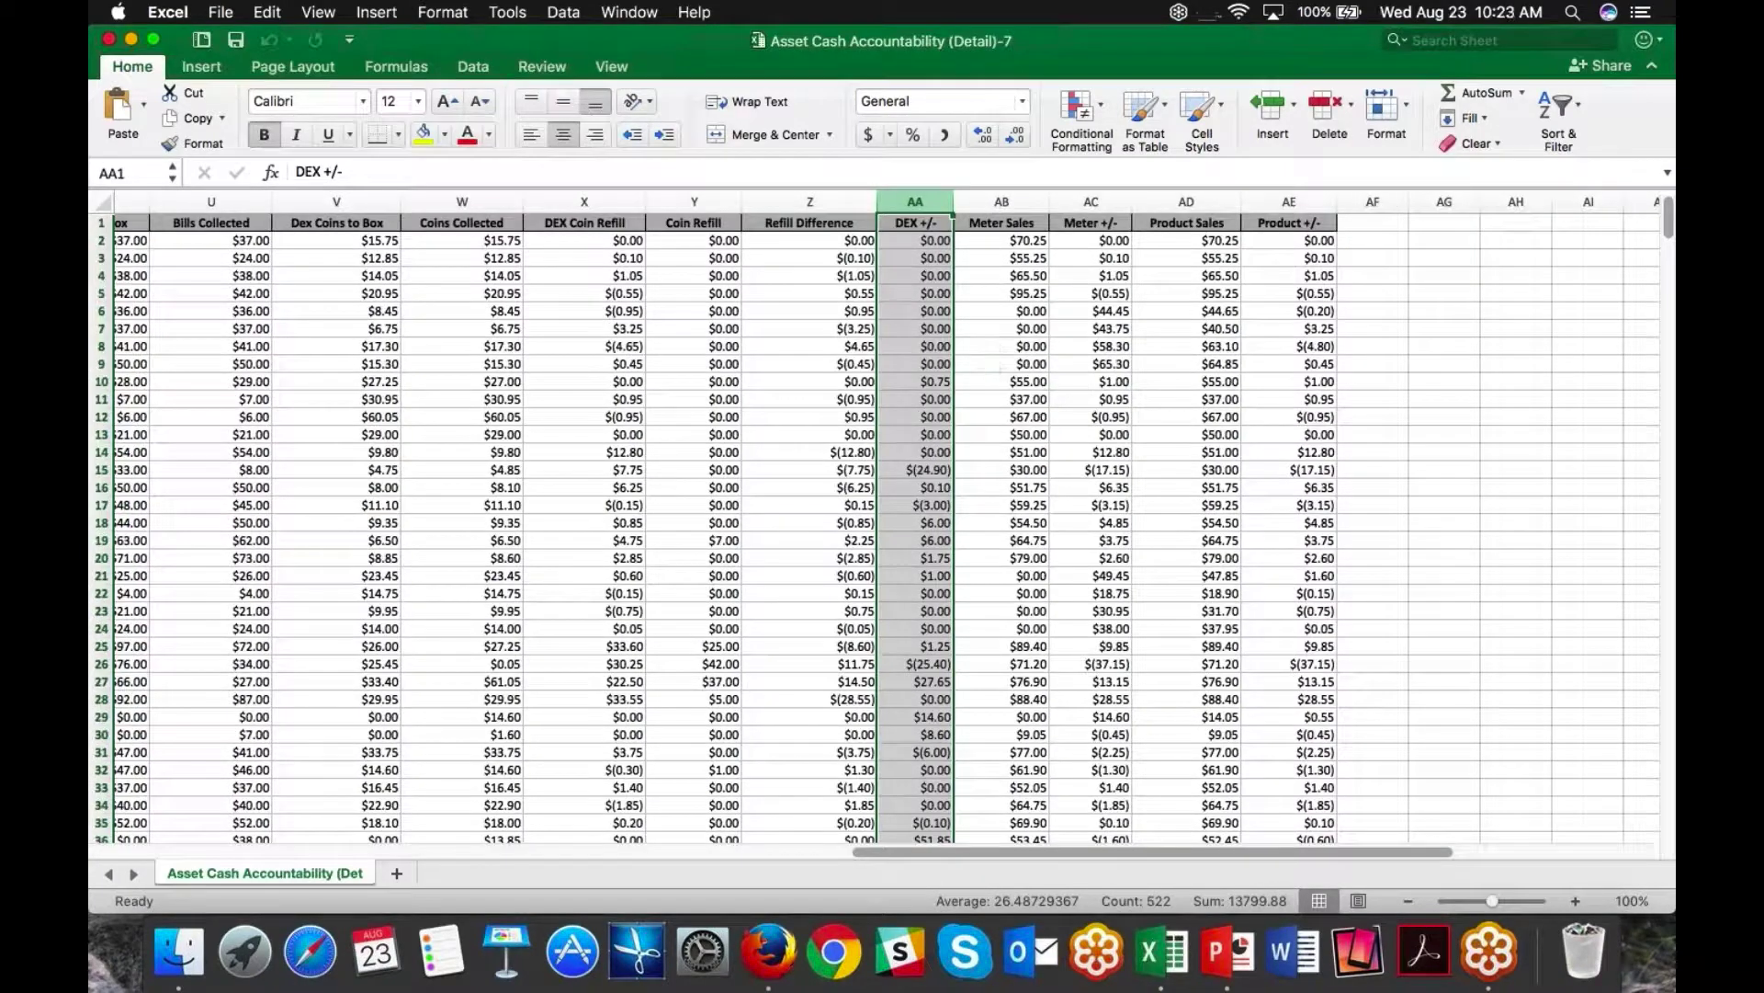
Step: Highlight the DEX +/- values in rows 2 to 14 and rows 97 to 116 while reviewing the column
mouse_move(907, 235)
left_mouse_down()
mouse_move(928, 451)
mouse_move(1021, 460)
mouse_move(917, 448)
mouse_move(908, 247)
left_mouse_up()
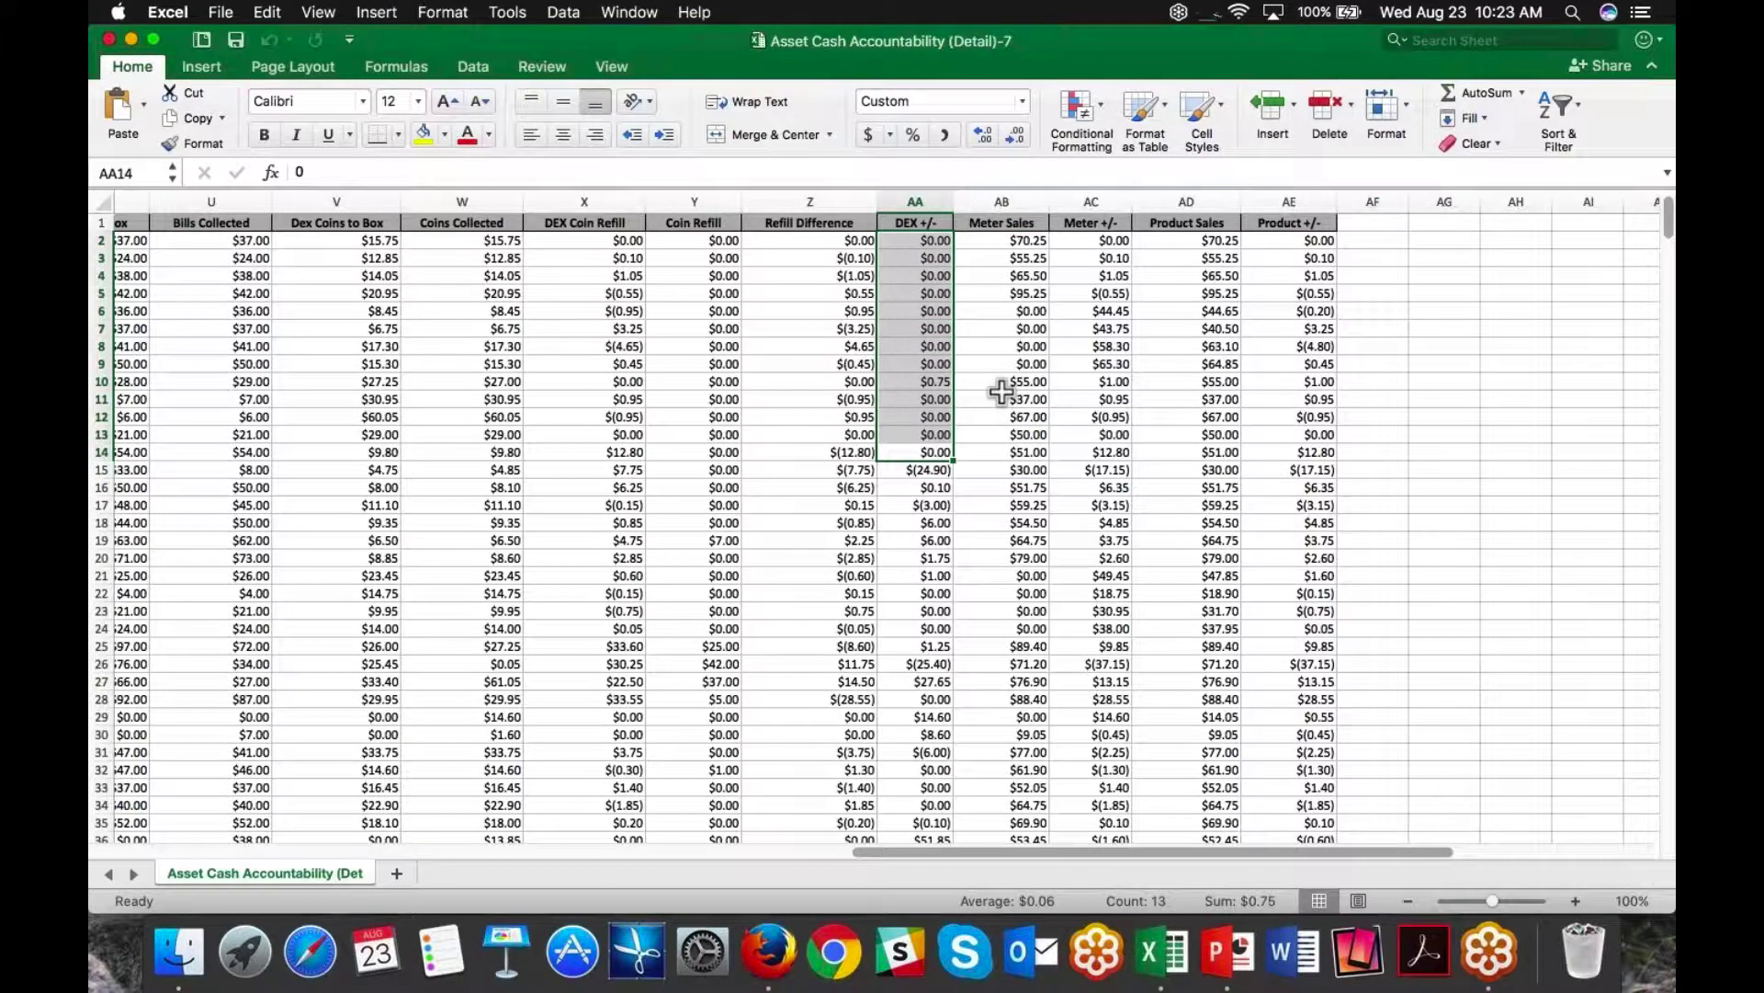
scroll(1001, 392, "down", 6)
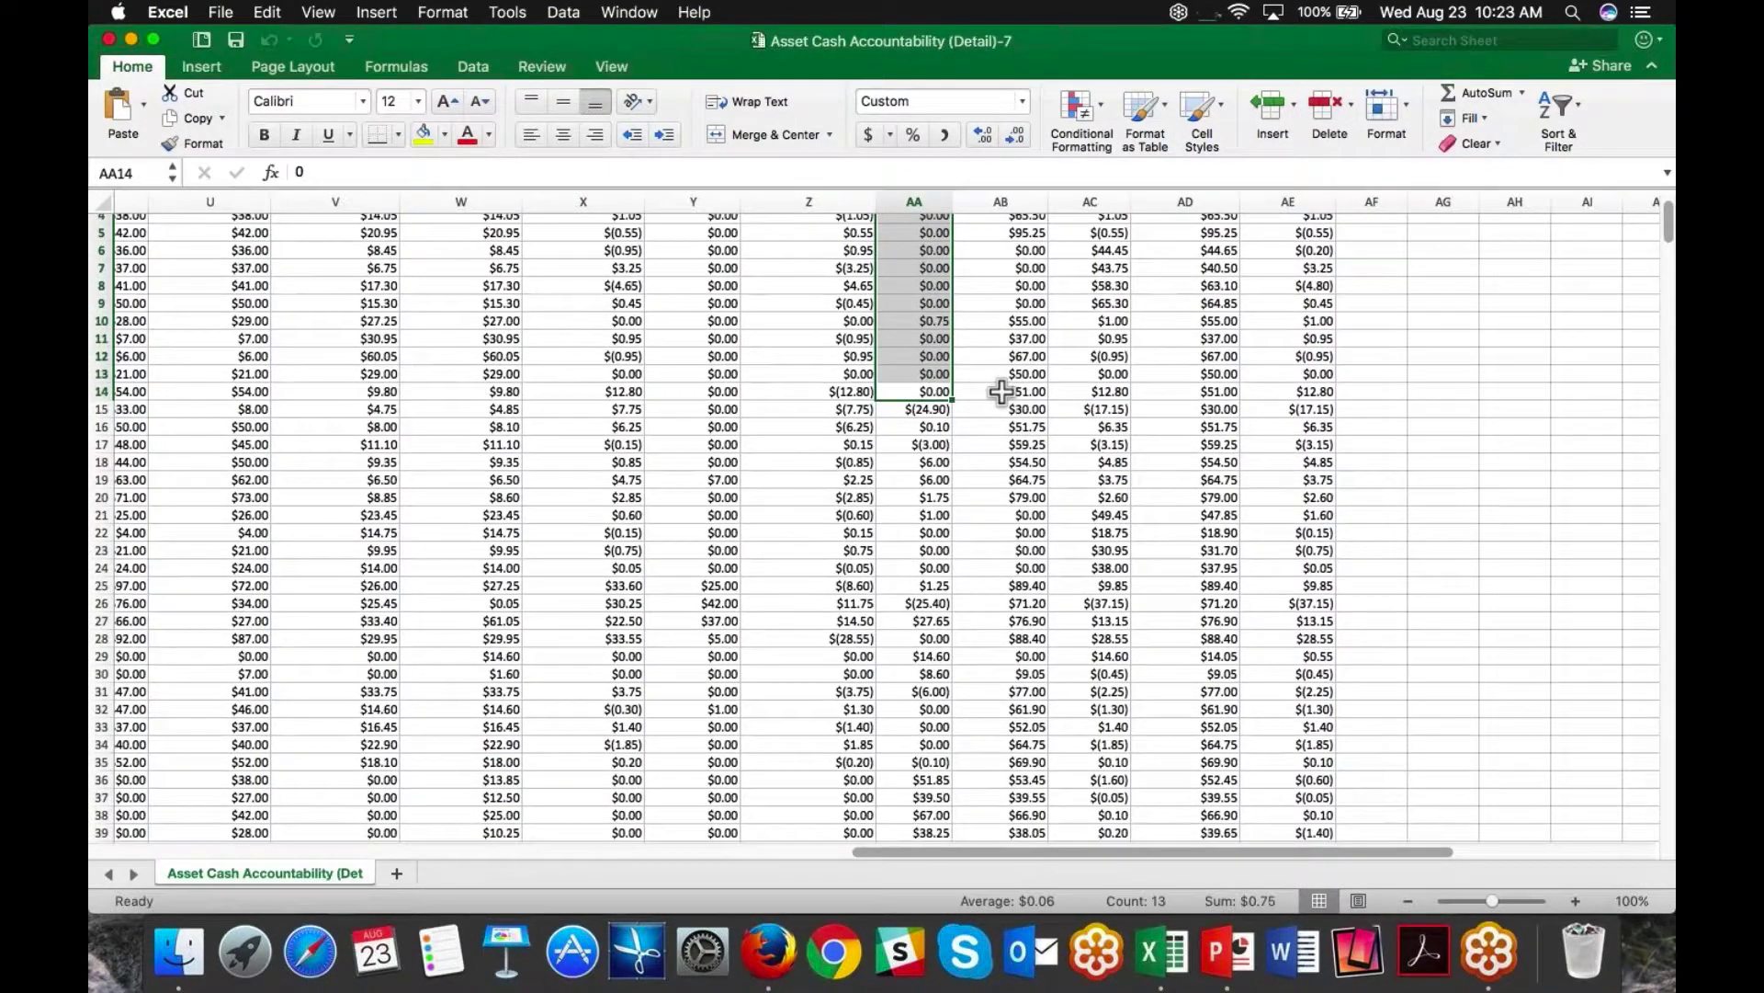
scroll(1002, 392, "down", 15)
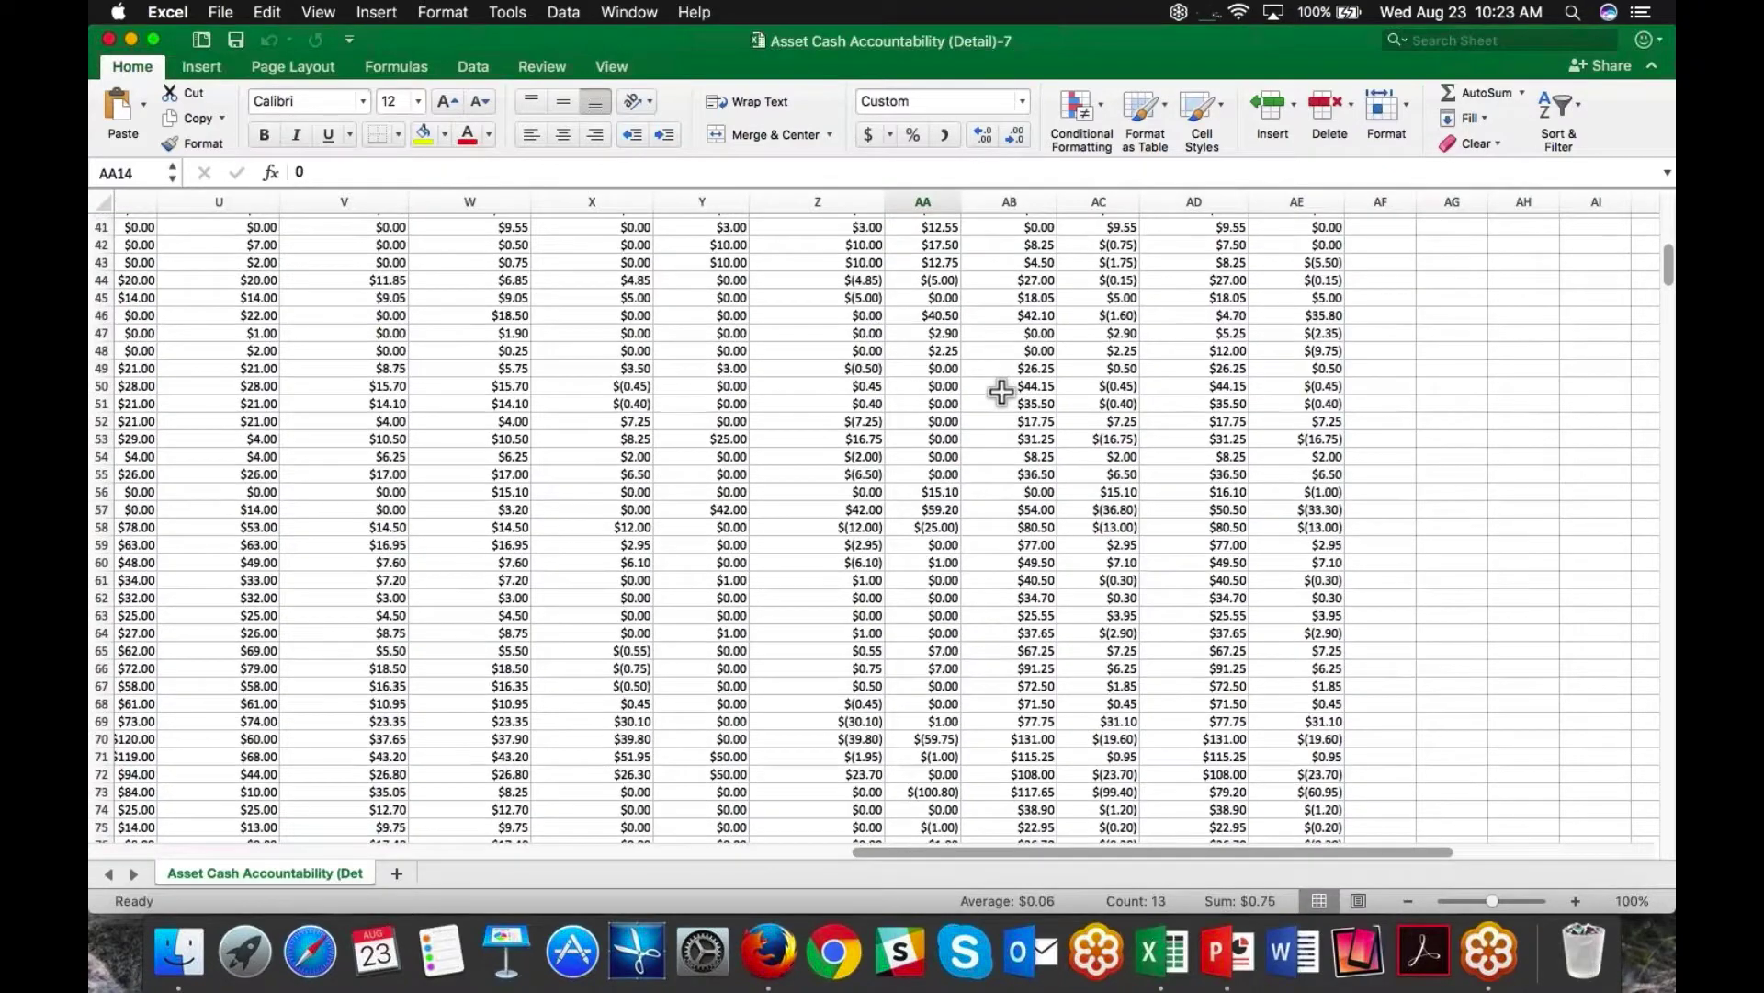
scroll(1002, 392, "down", 9)
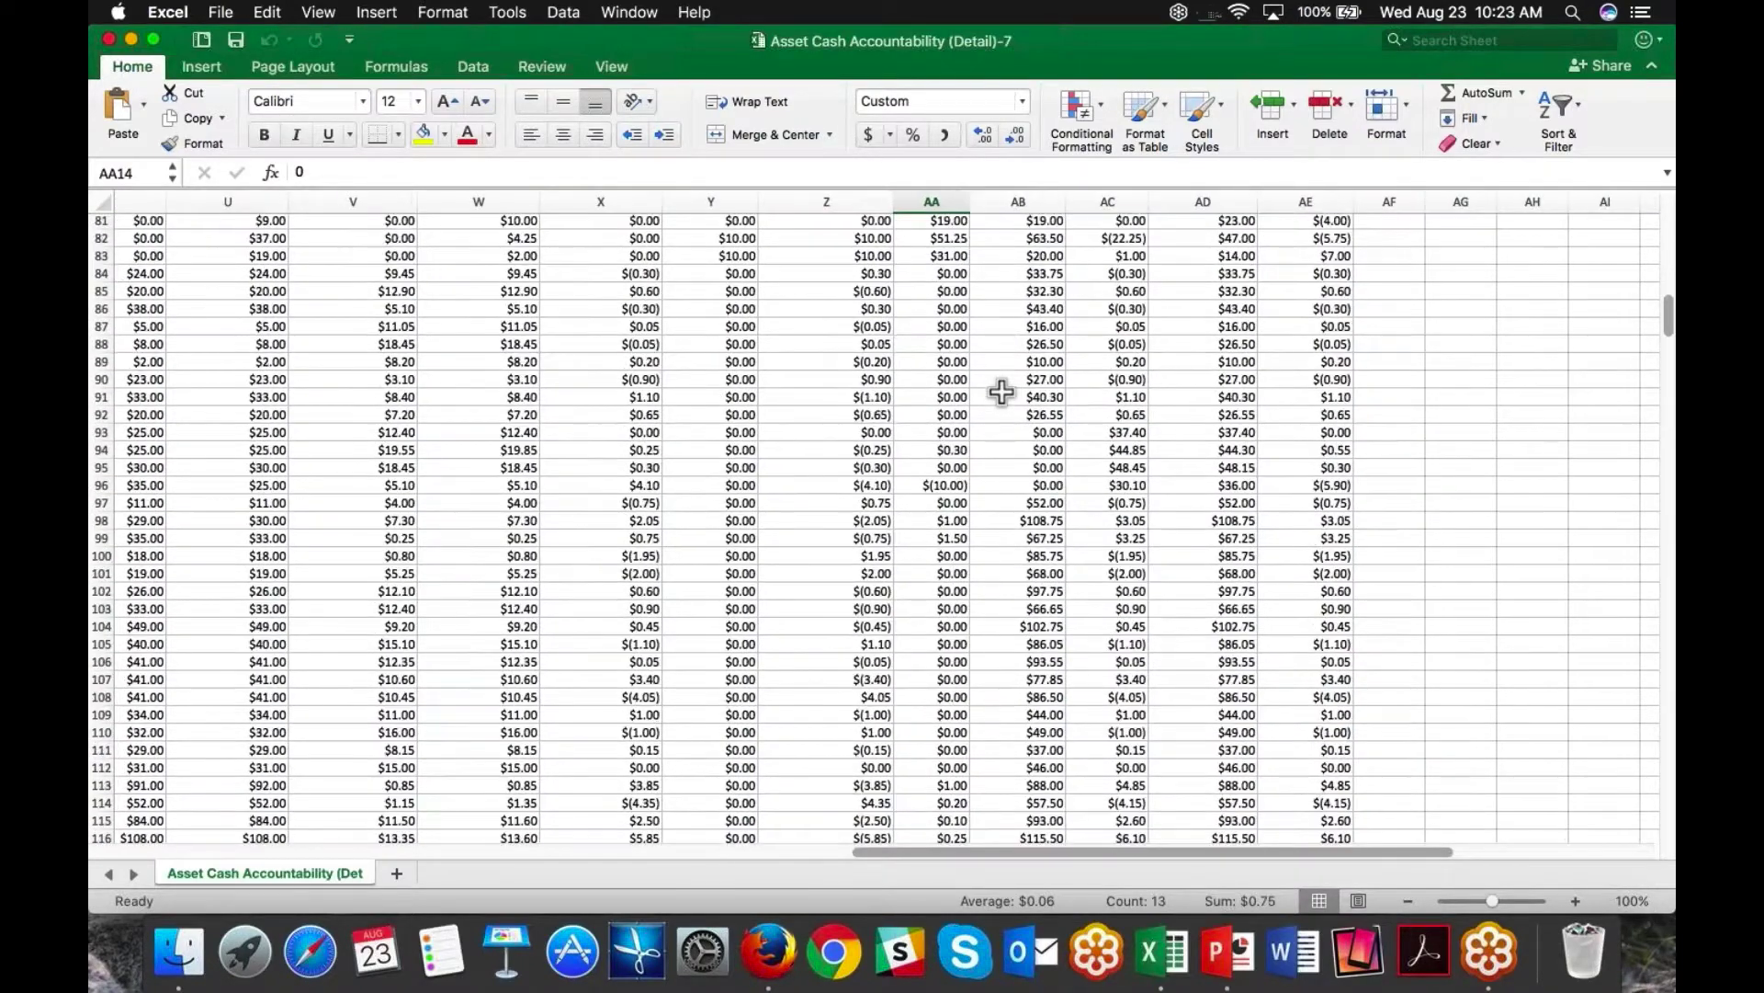
left_click_drag(959, 466, 956, 798)
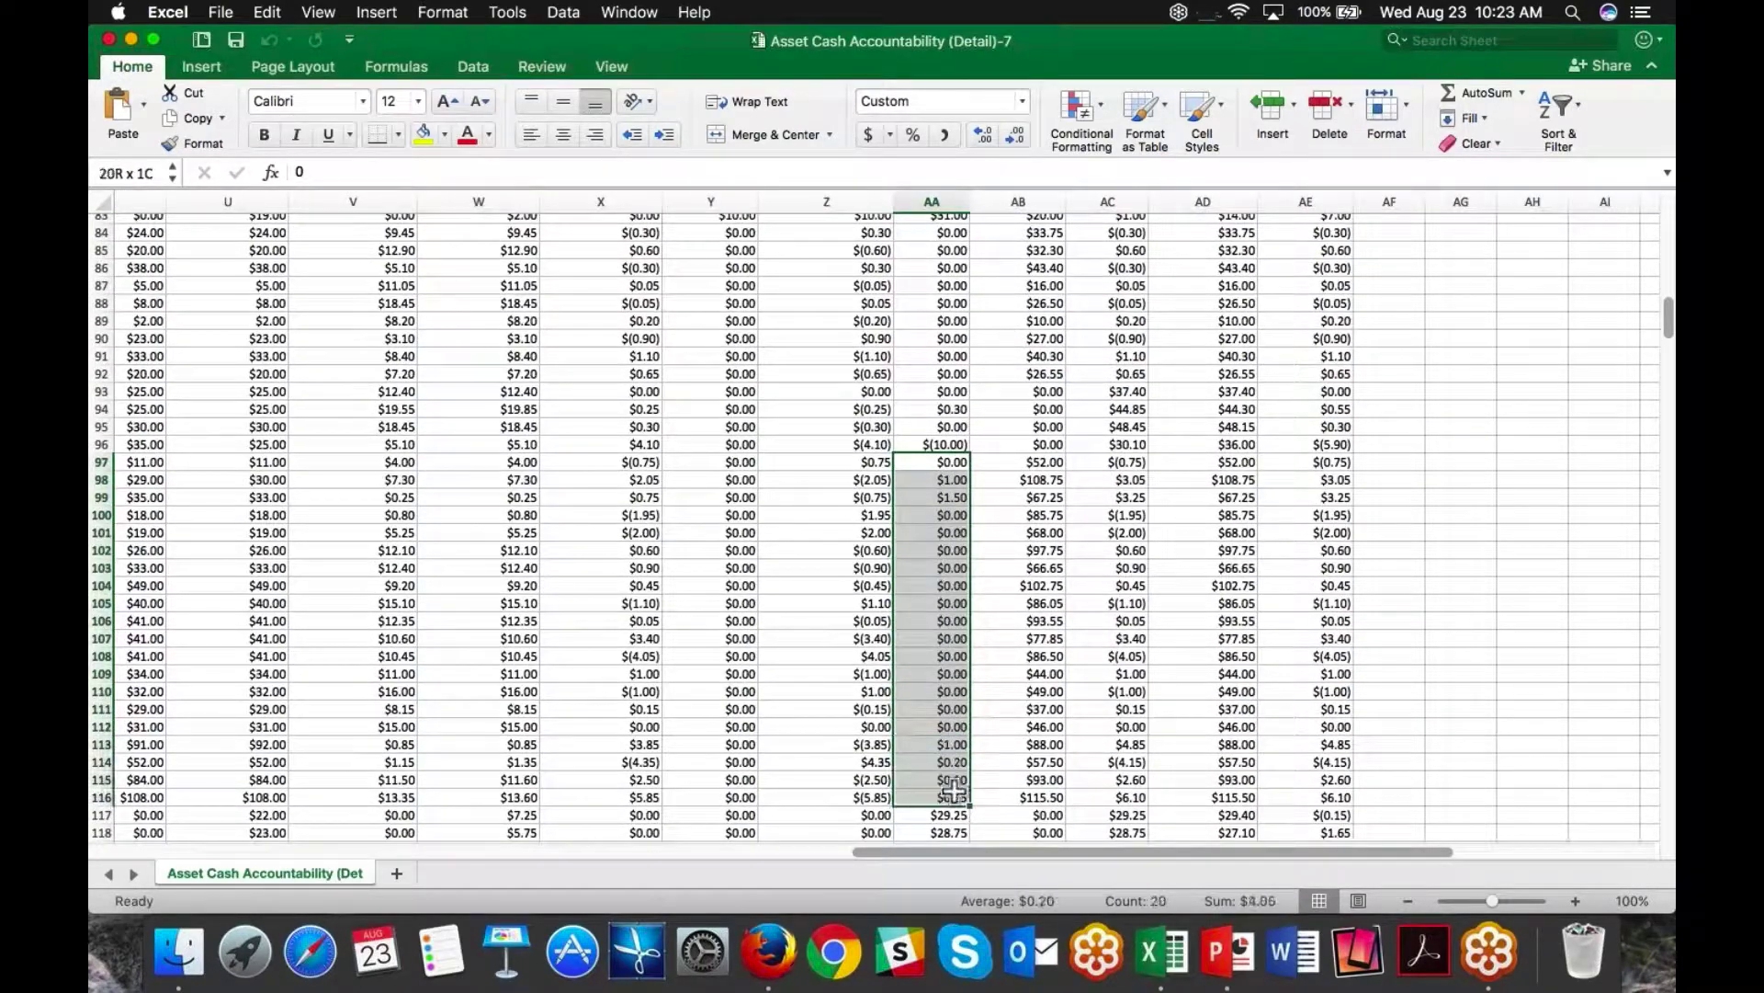
scroll(874, 519, "down", 16)
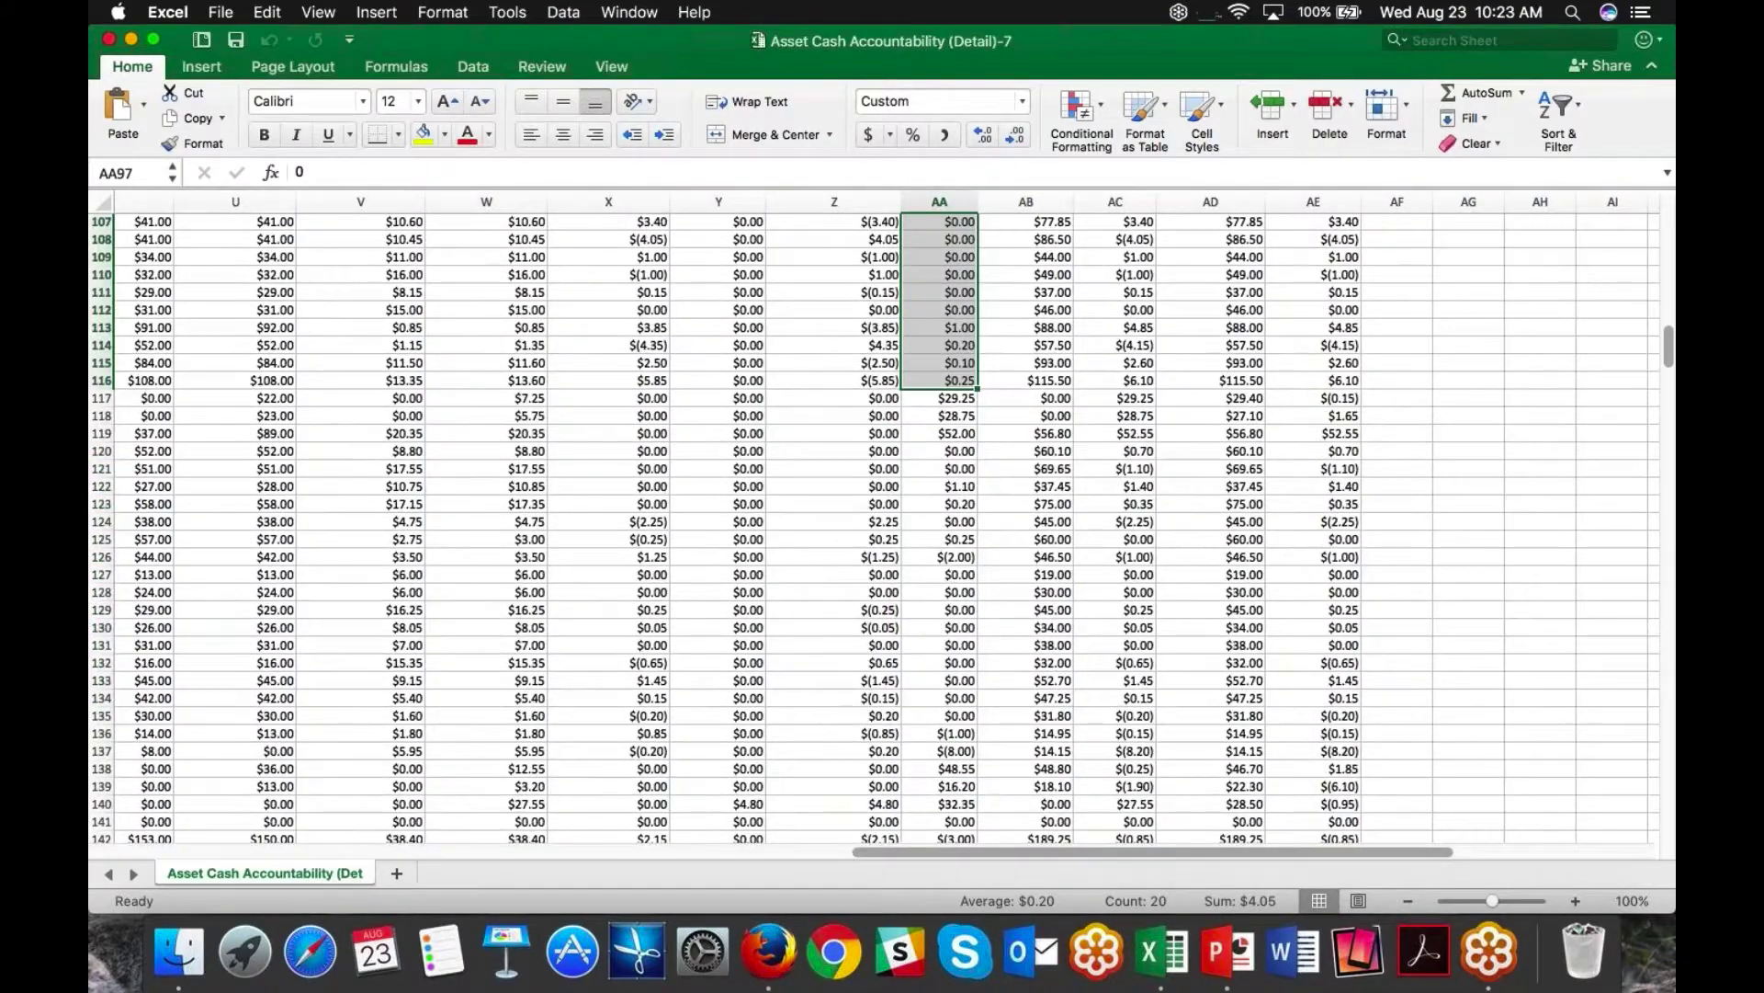
scroll(1004, 524, "down", 1)
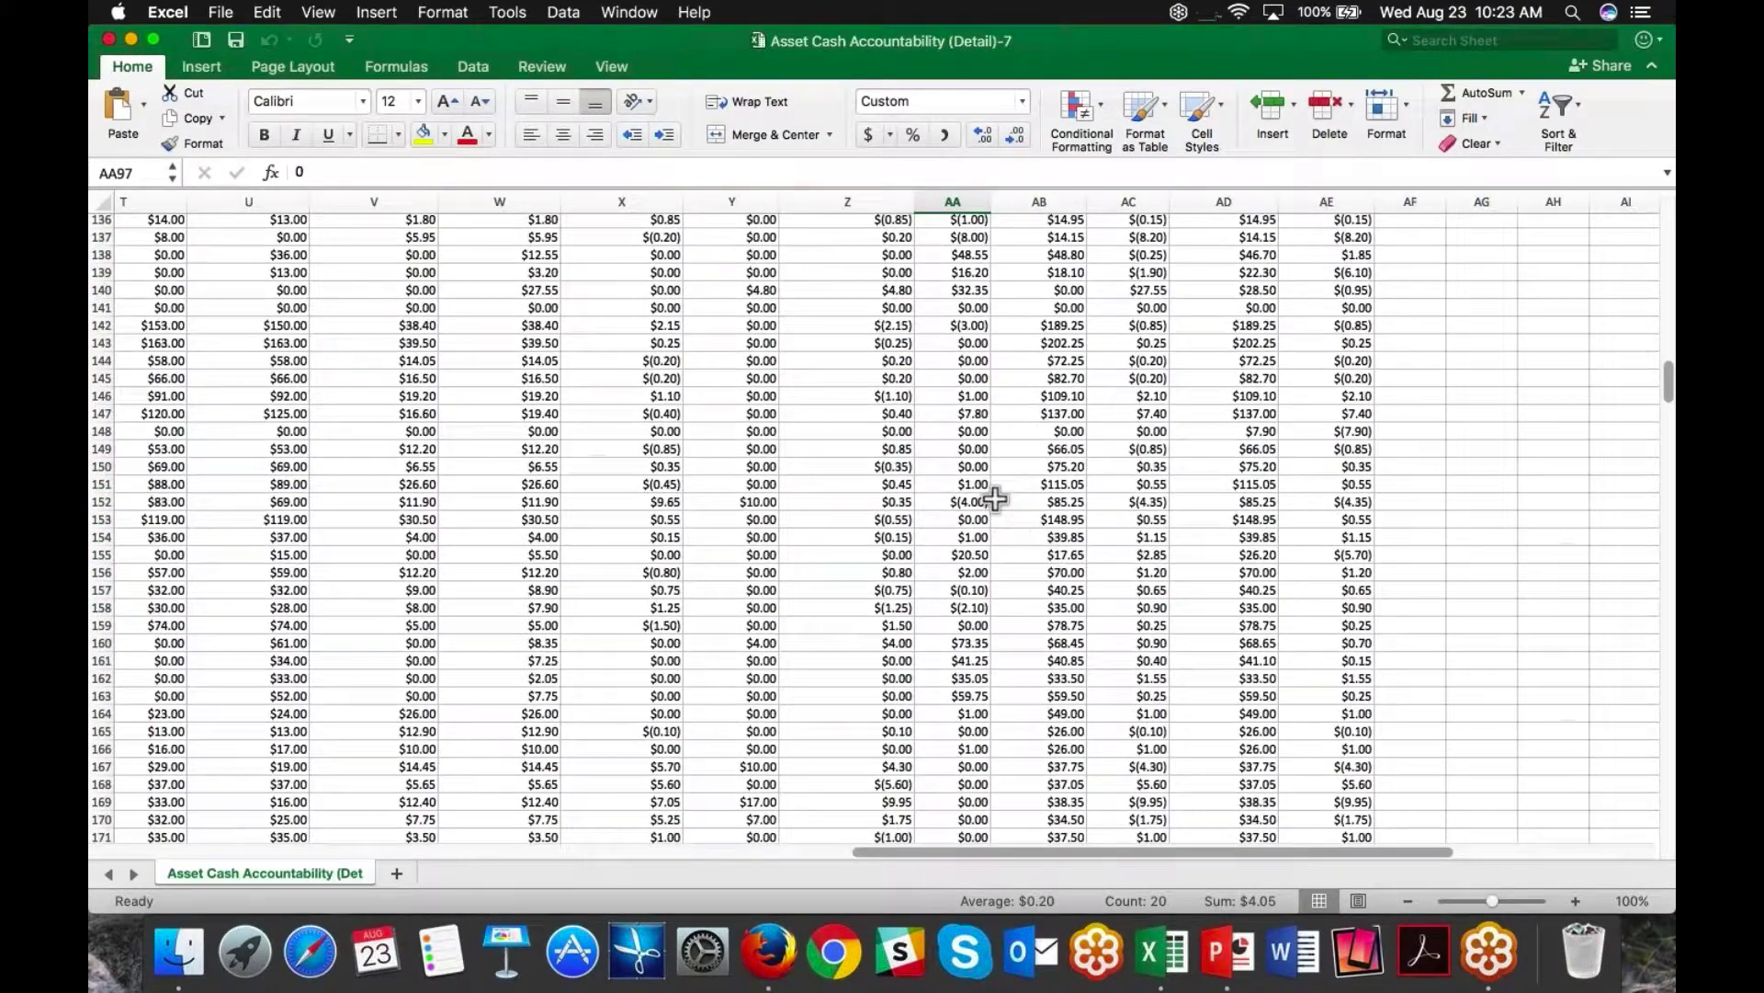
scroll(995, 498, "up", 20)
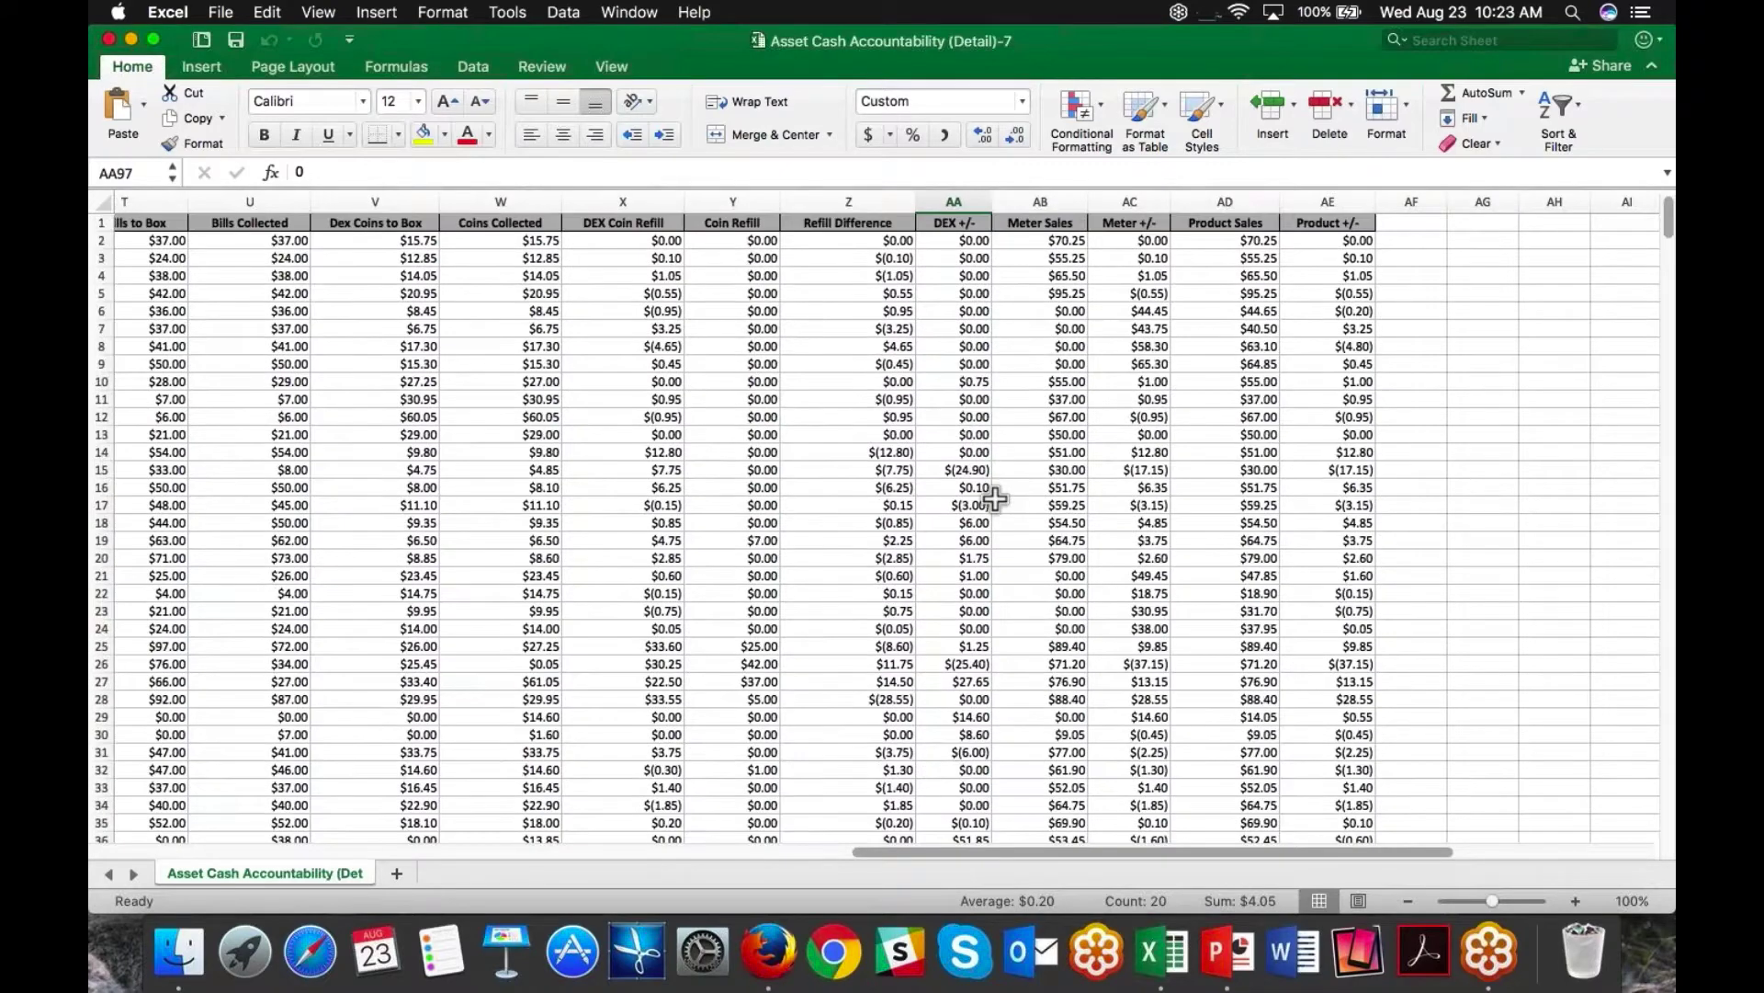
Step: Select the entire sheet and turn on filtering for all its header columns
left_click(101, 204)
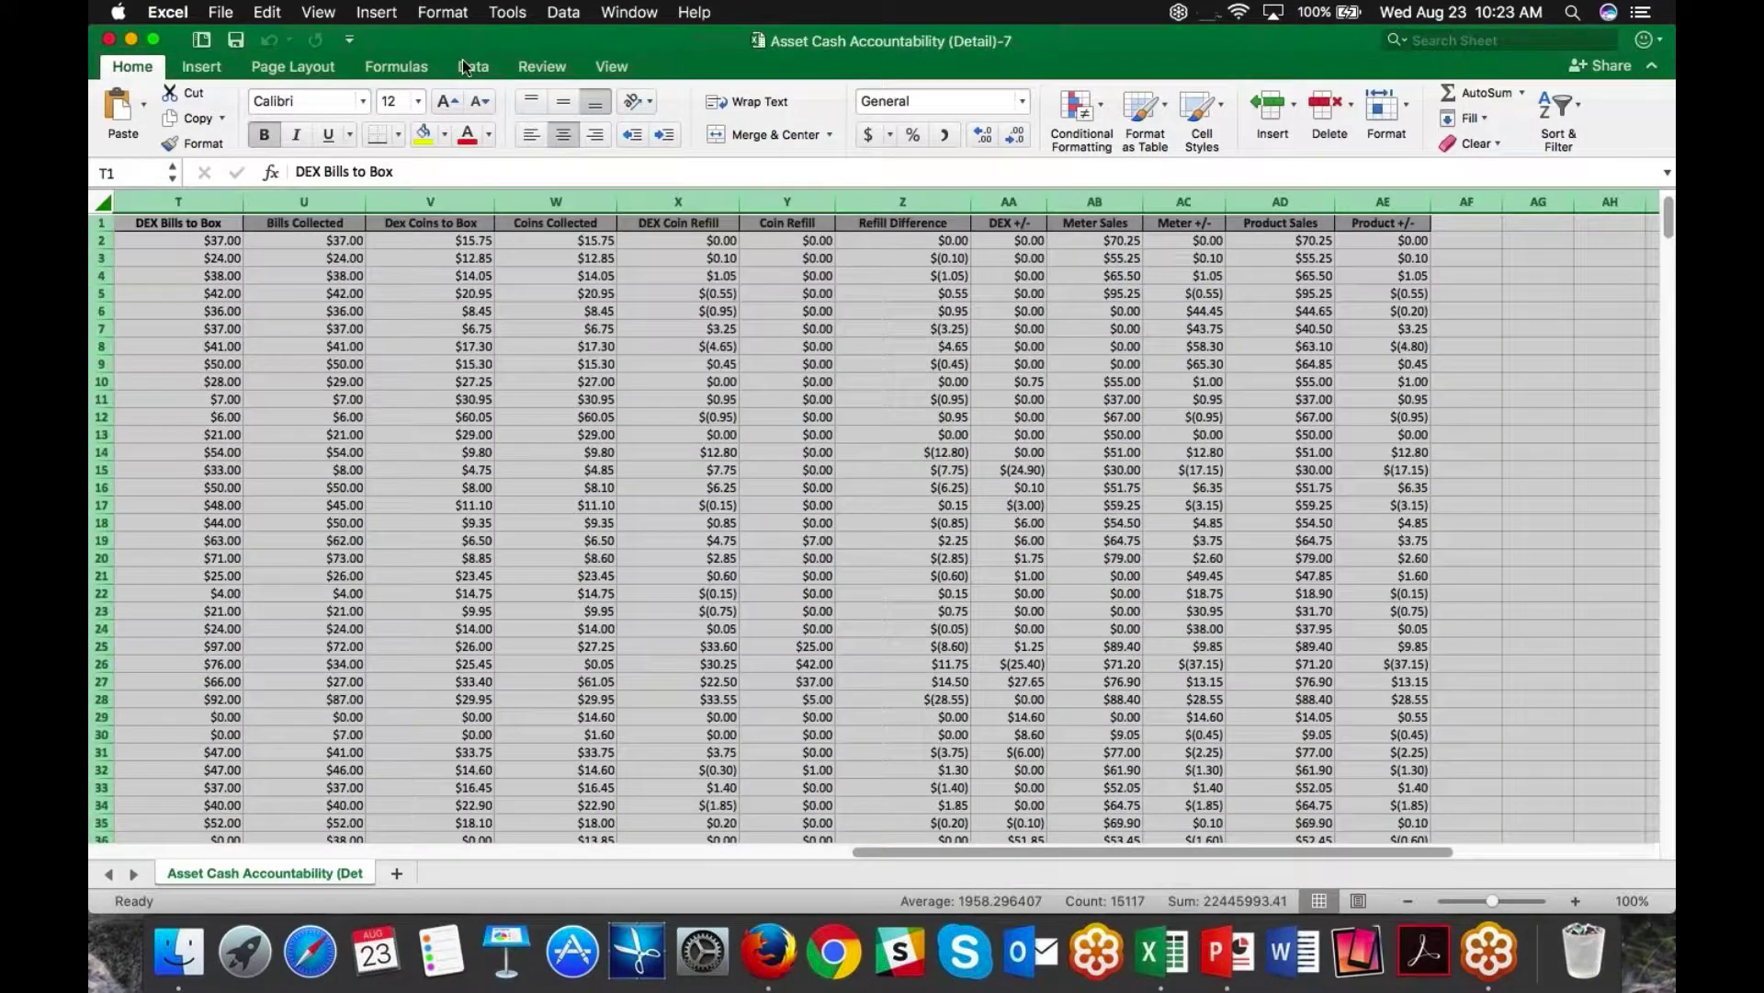
left_click(474, 66)
left_click(651, 107)
Step: Sort the report by the DEX +/- column in descending order and close the filter options
scroll(1127, 344, "left", 15)
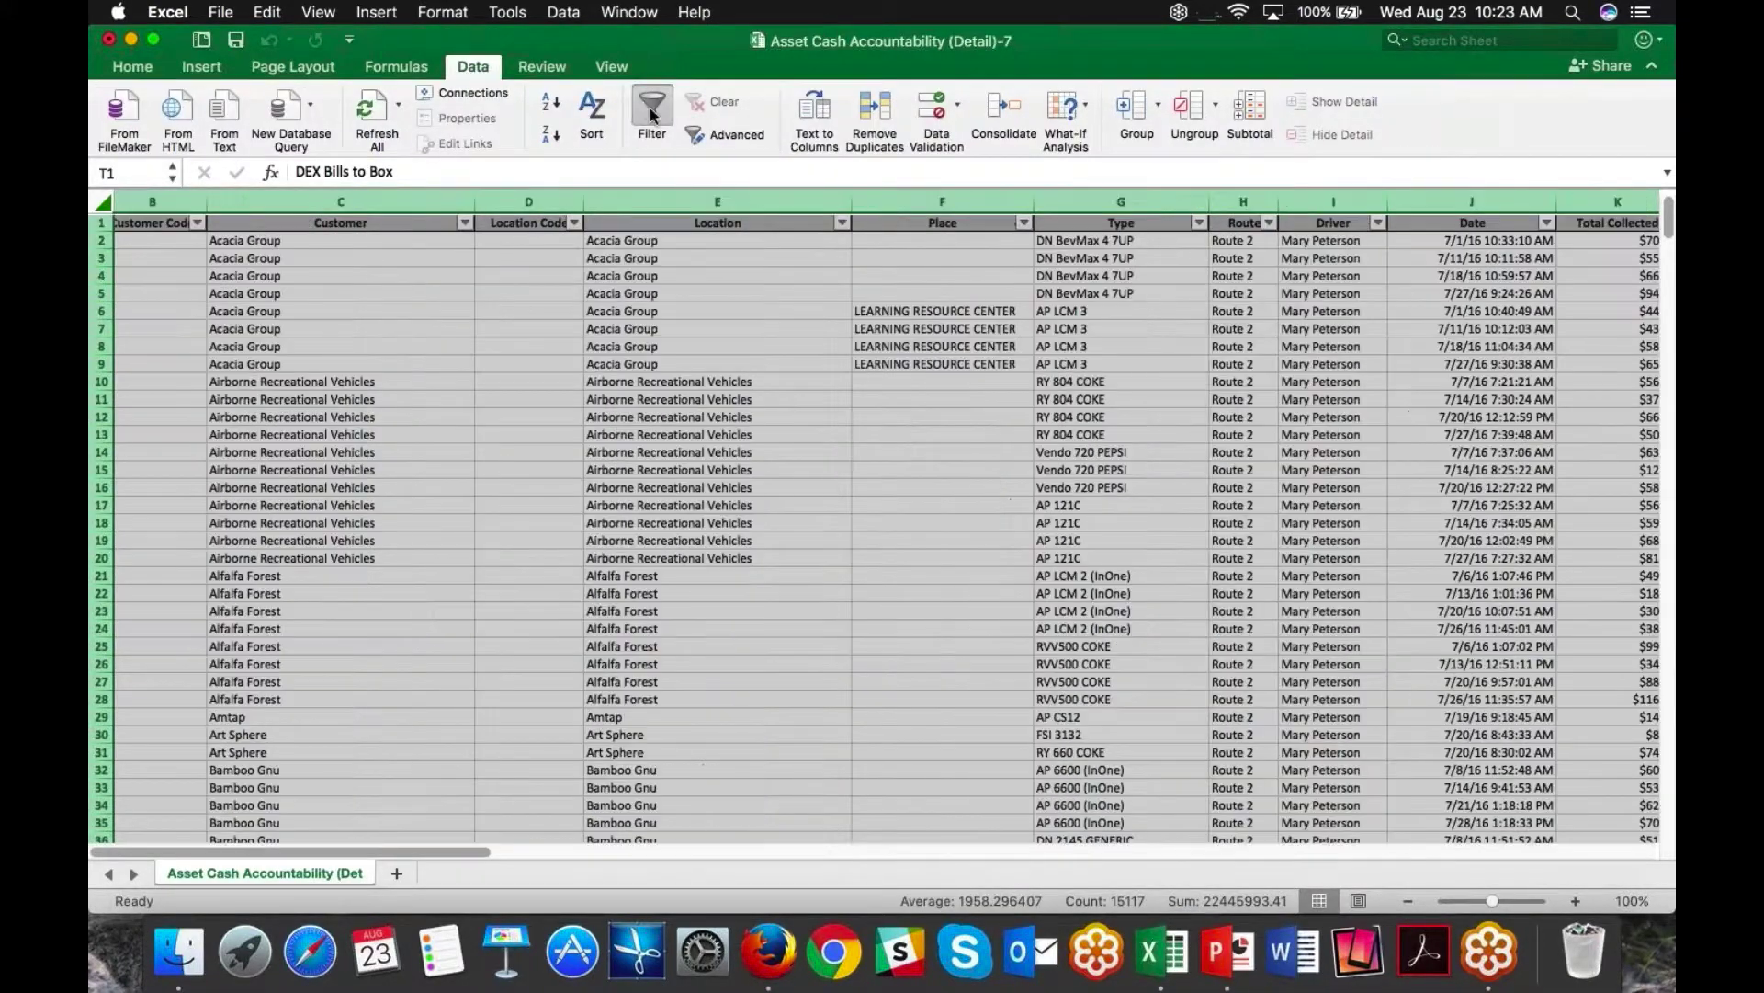
scroll(1128, 344, "right", 15)
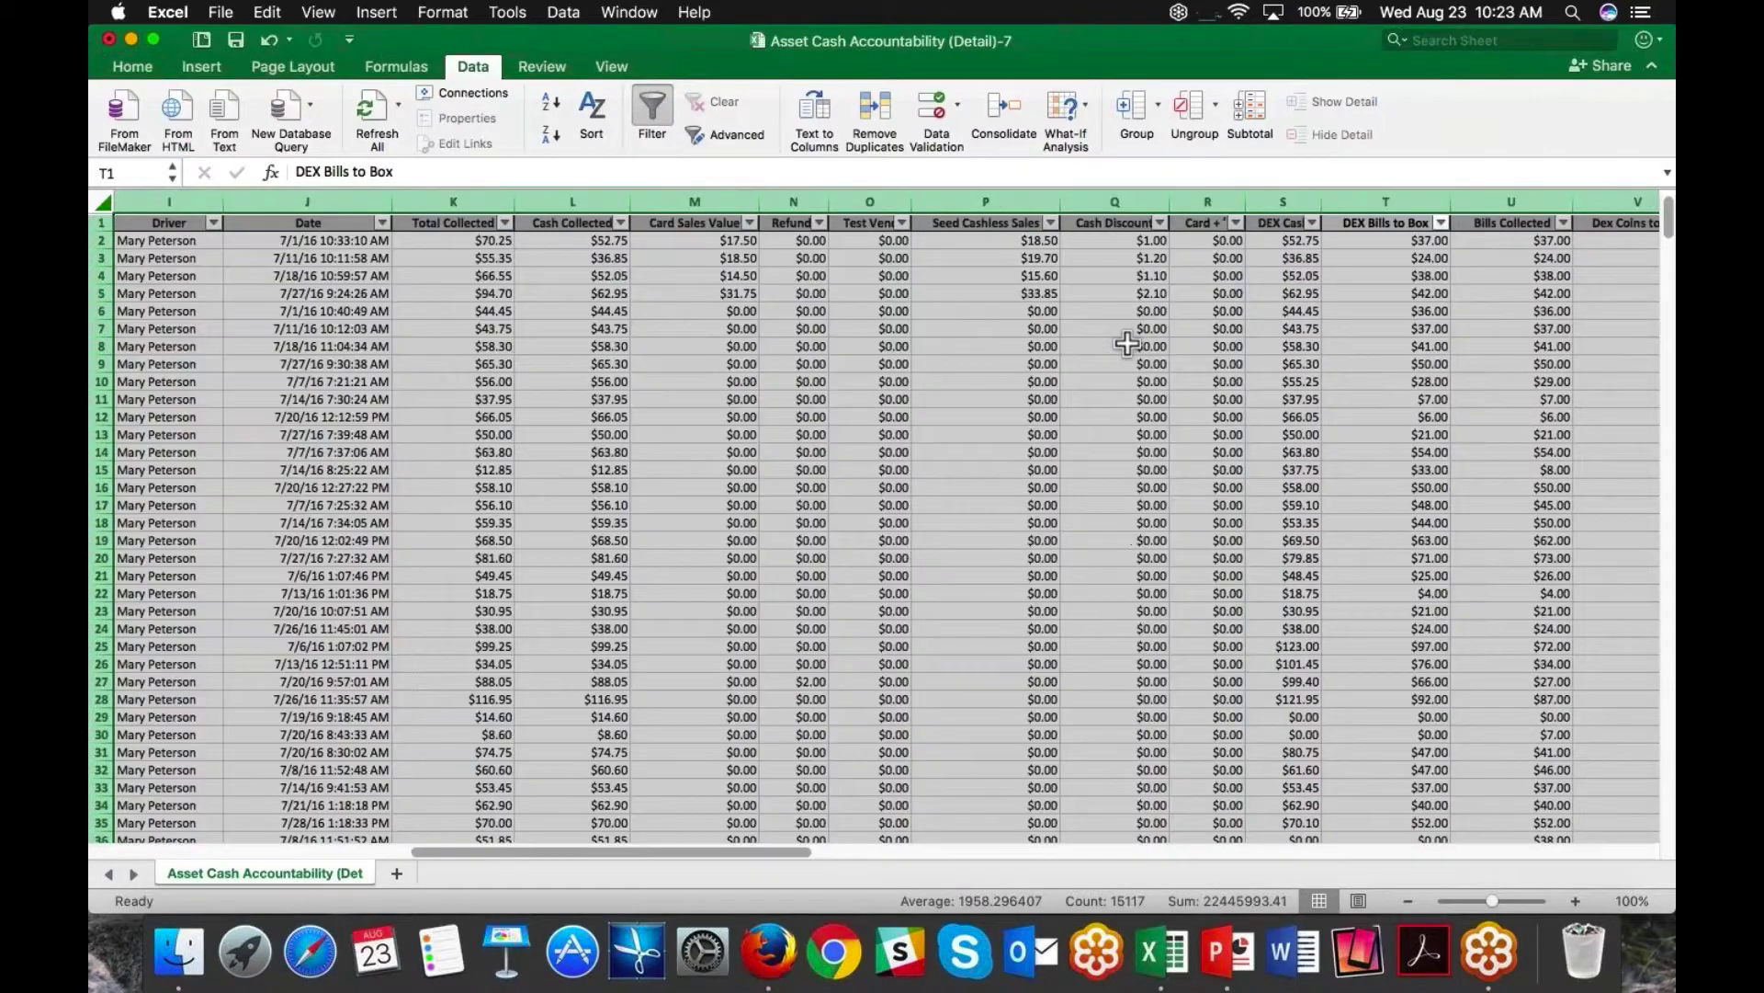
scroll(1127, 343, "right", 2)
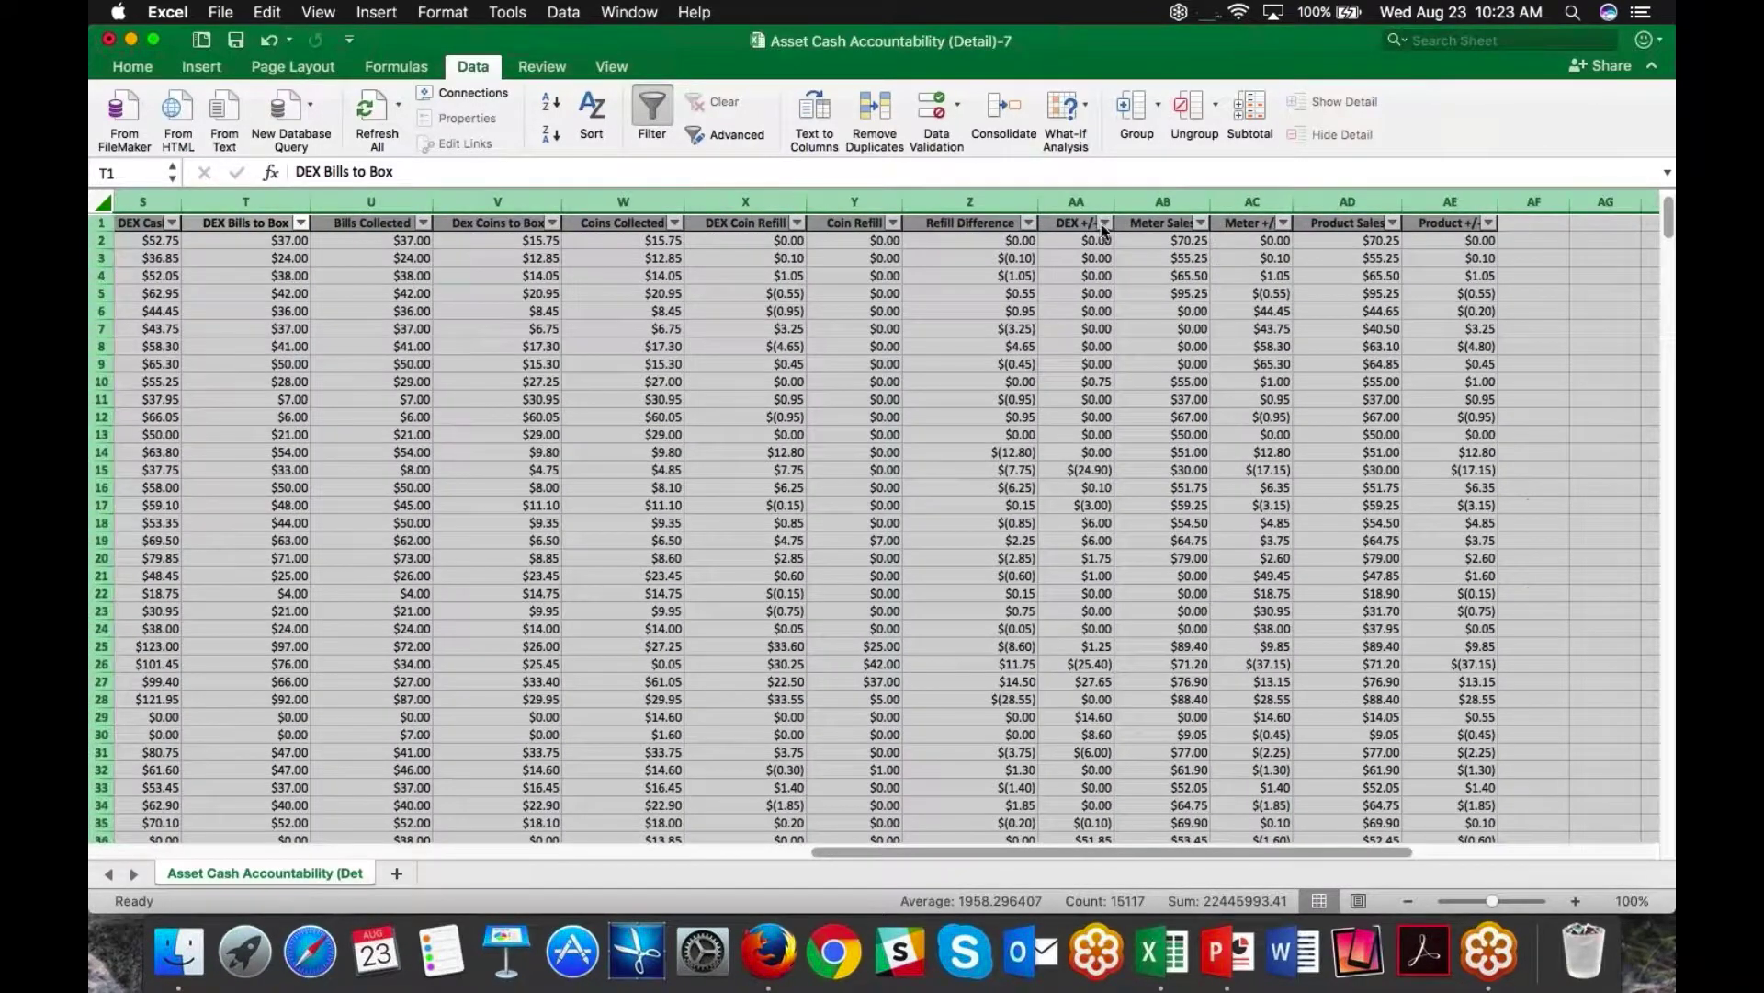
left_click(1103, 225)
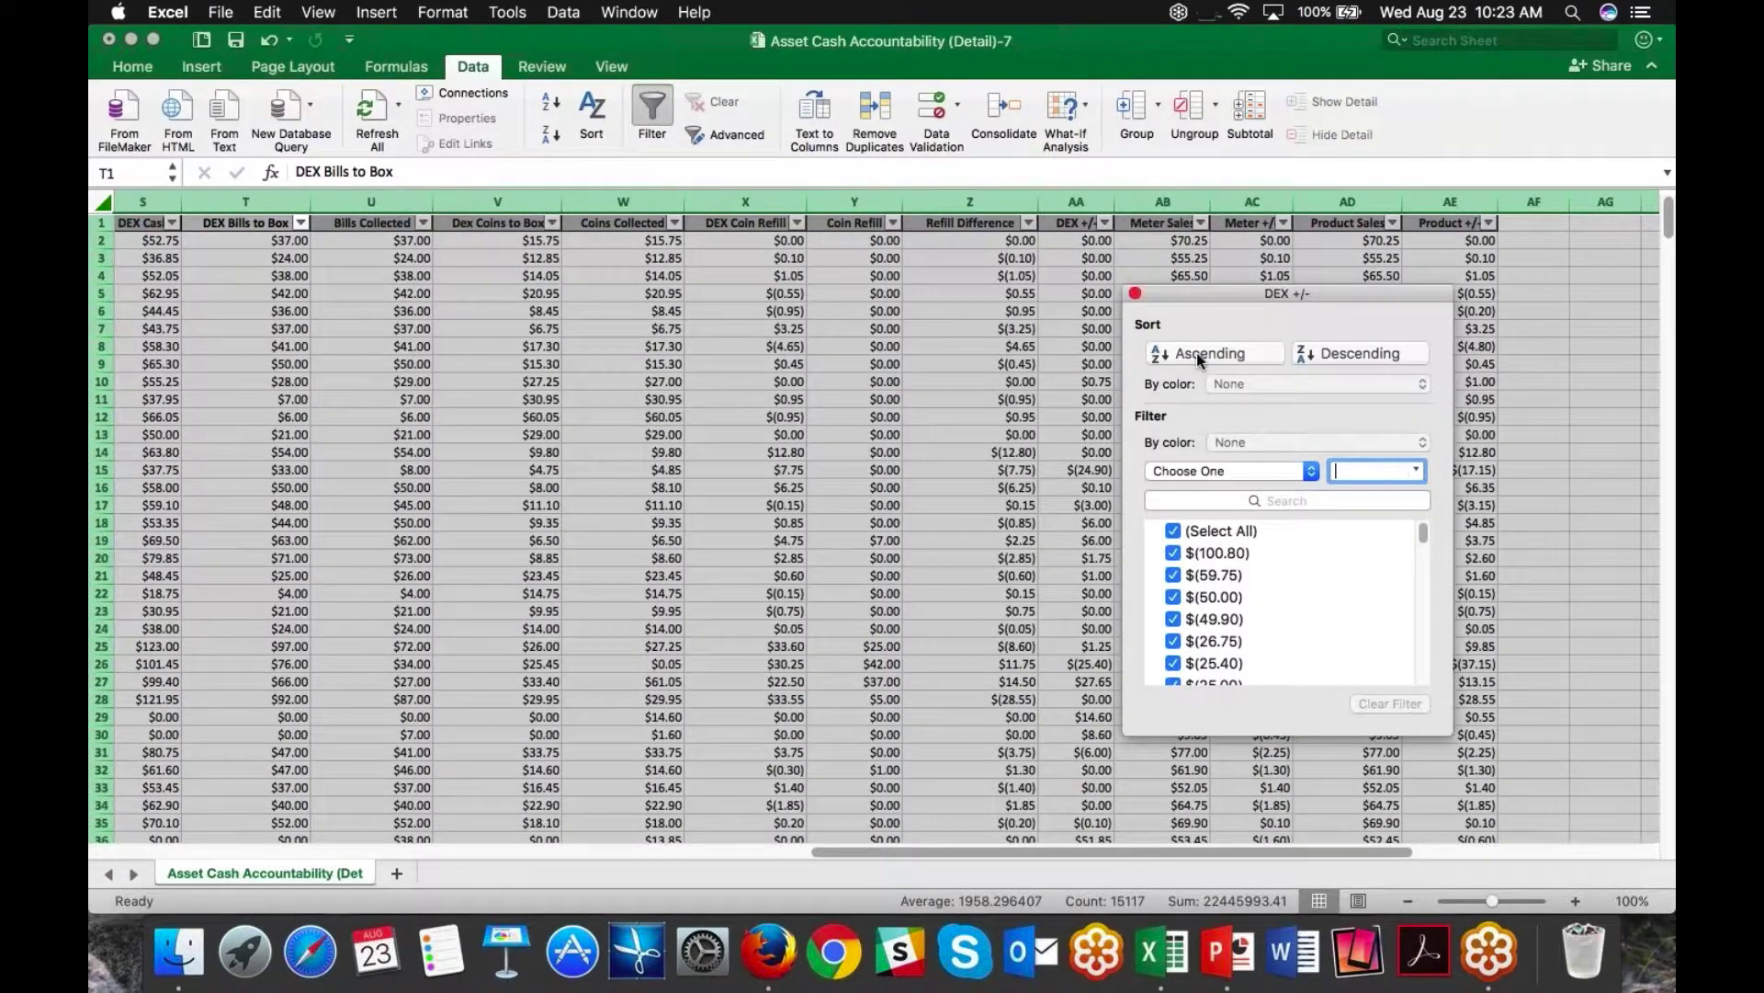
left_click(1352, 353)
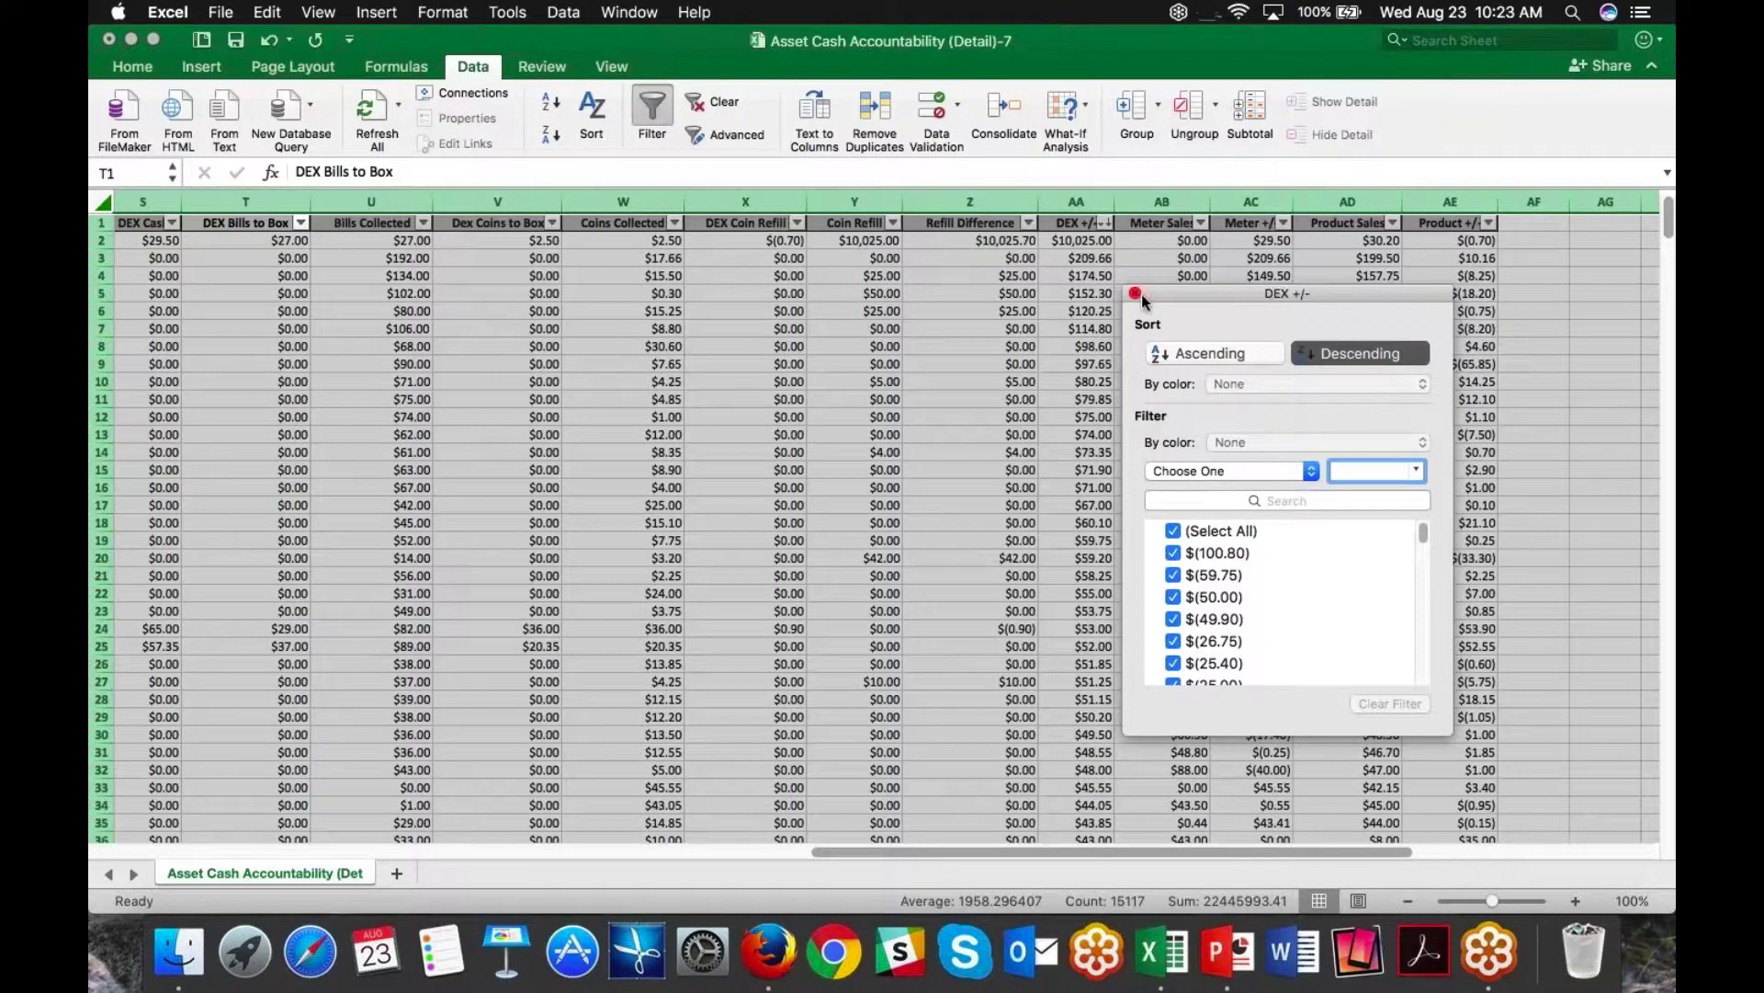
left_click(1135, 294)
Step: Select the topmost DEX +/- value and examine how the sorted differences run down the column
left_click(1085, 243)
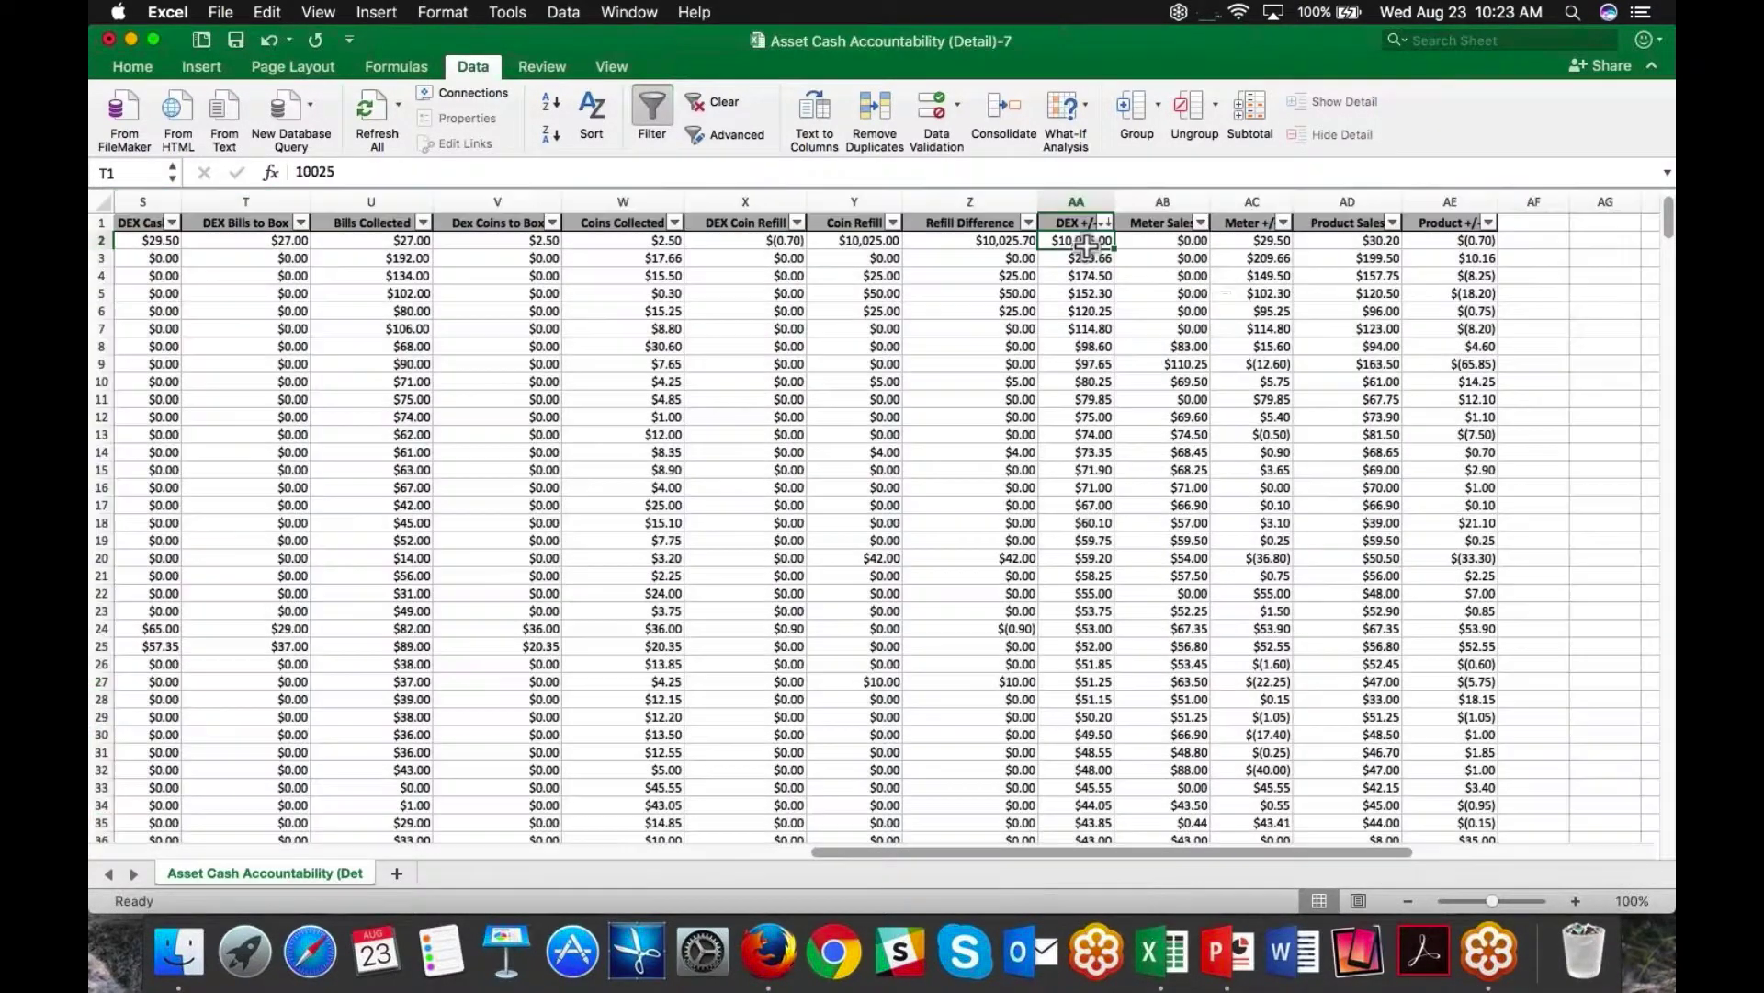
scroll(1167, 319, "left", 1)
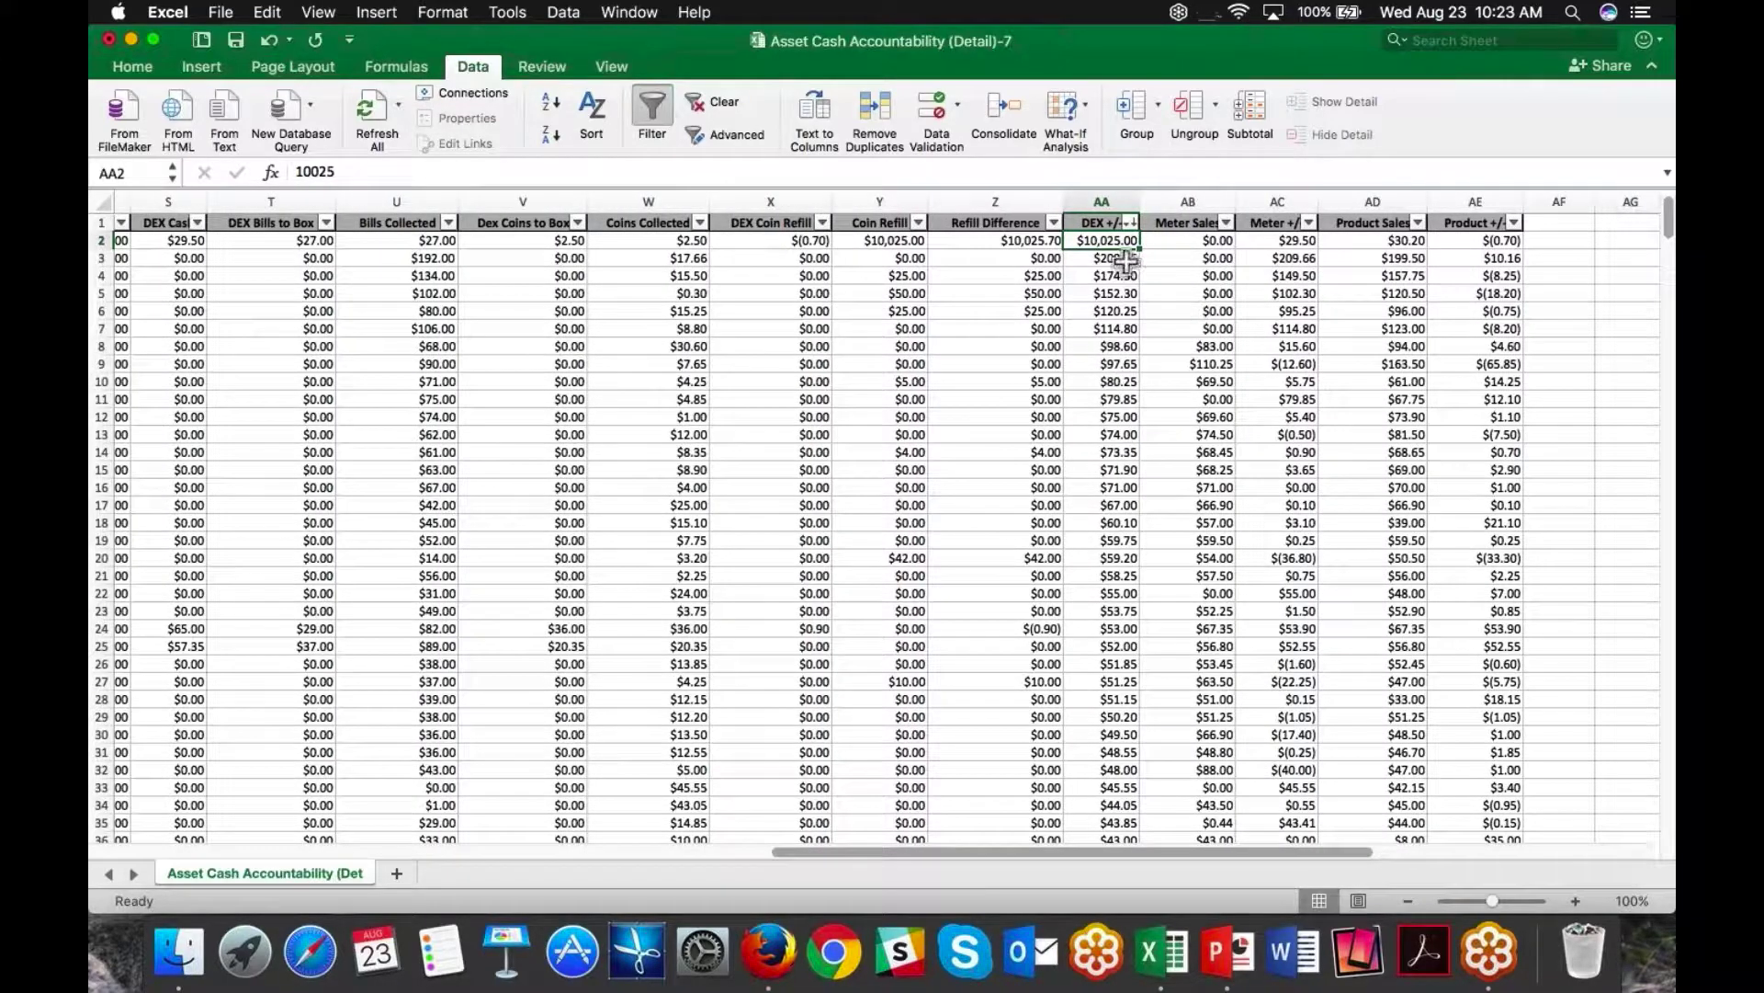
scroll(1112, 453, "down", 20)
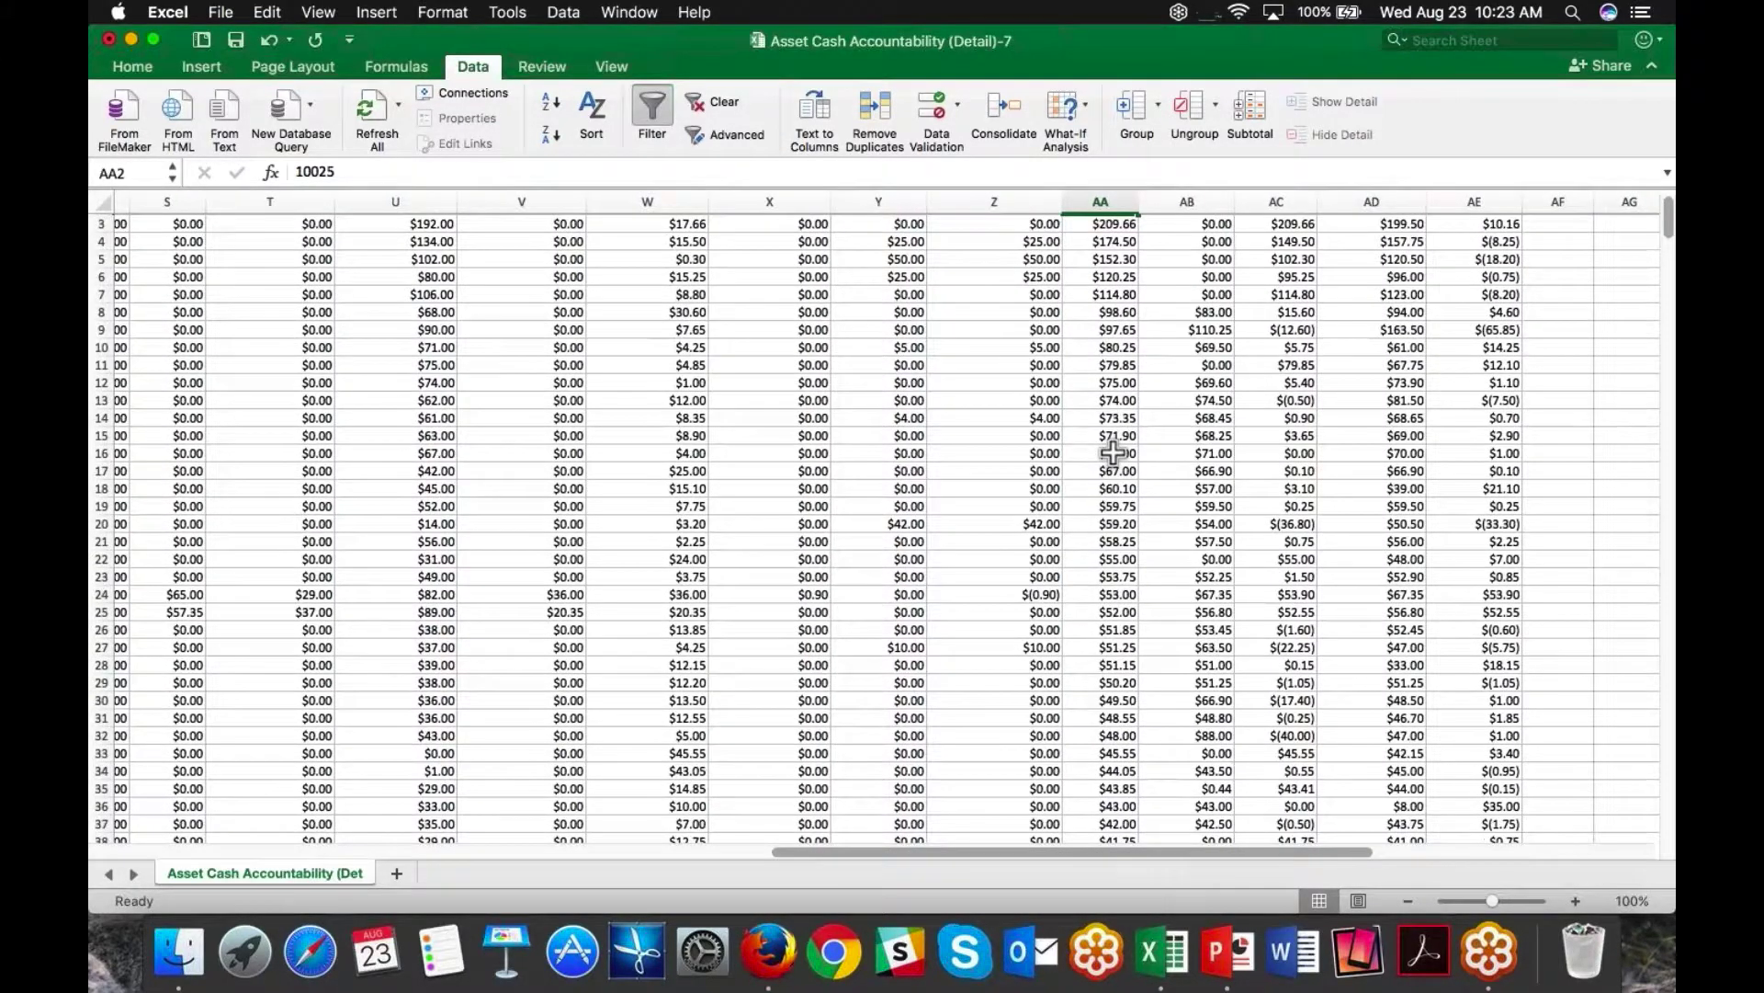
scroll(1113, 452, "down", 14)
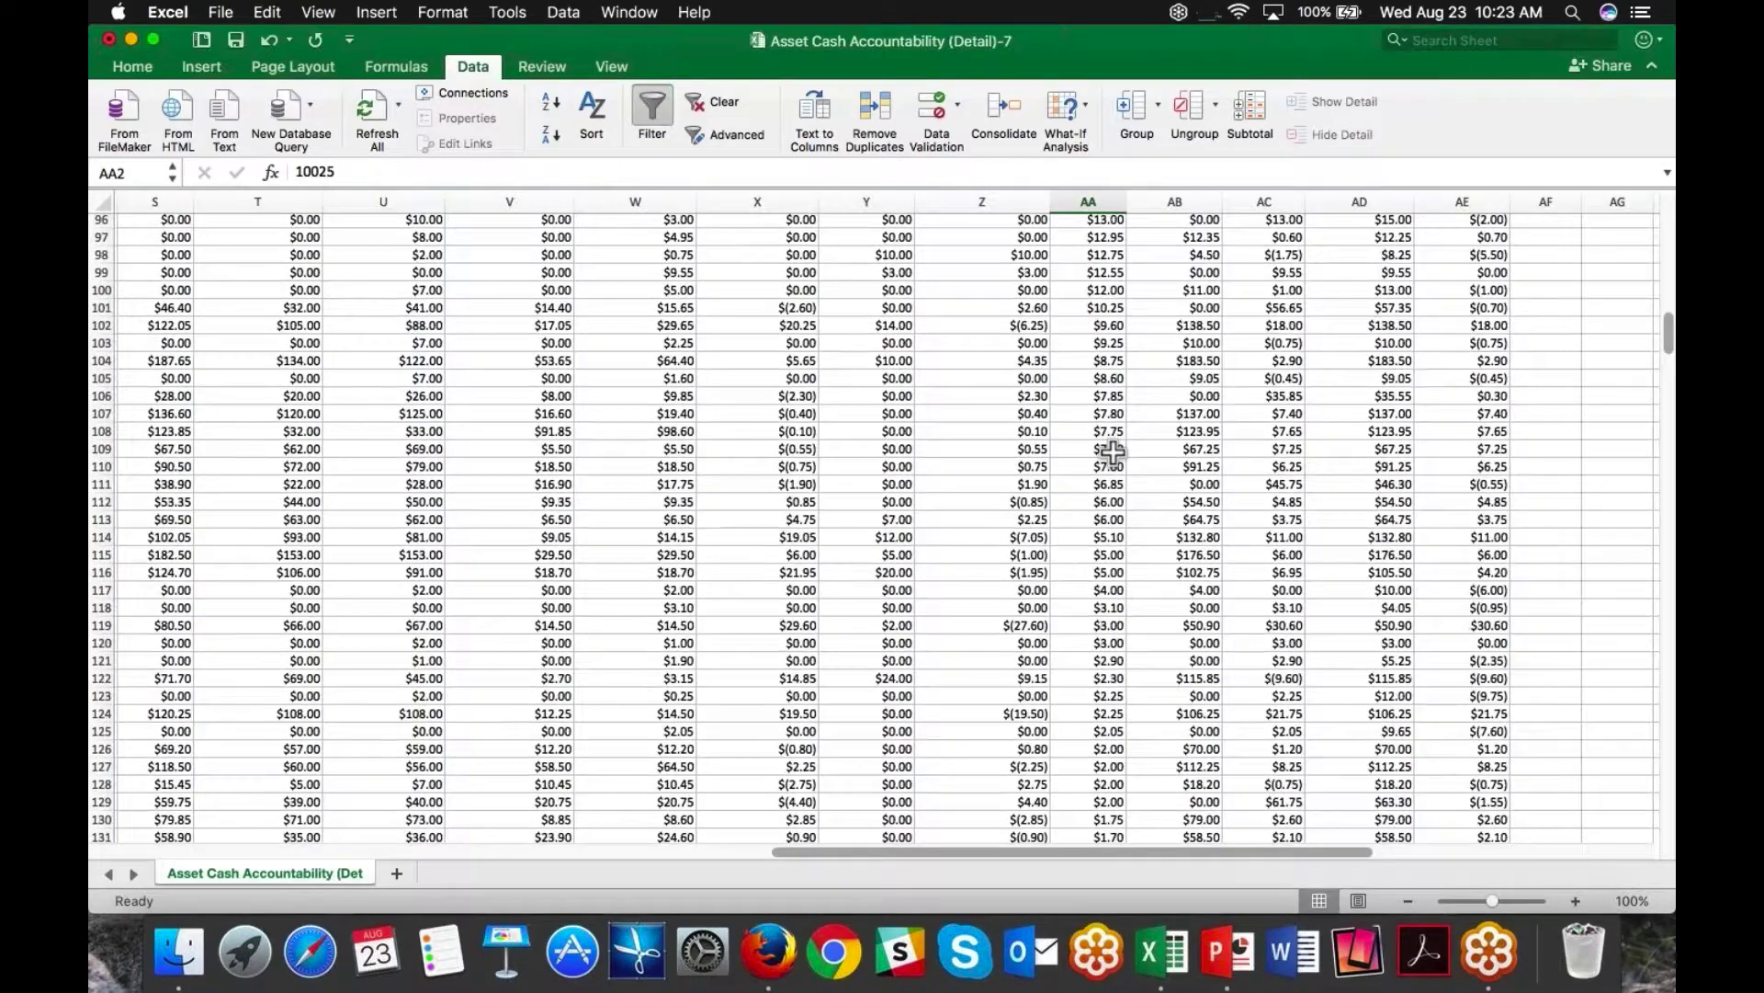
scroll(1113, 409, "down", 14)
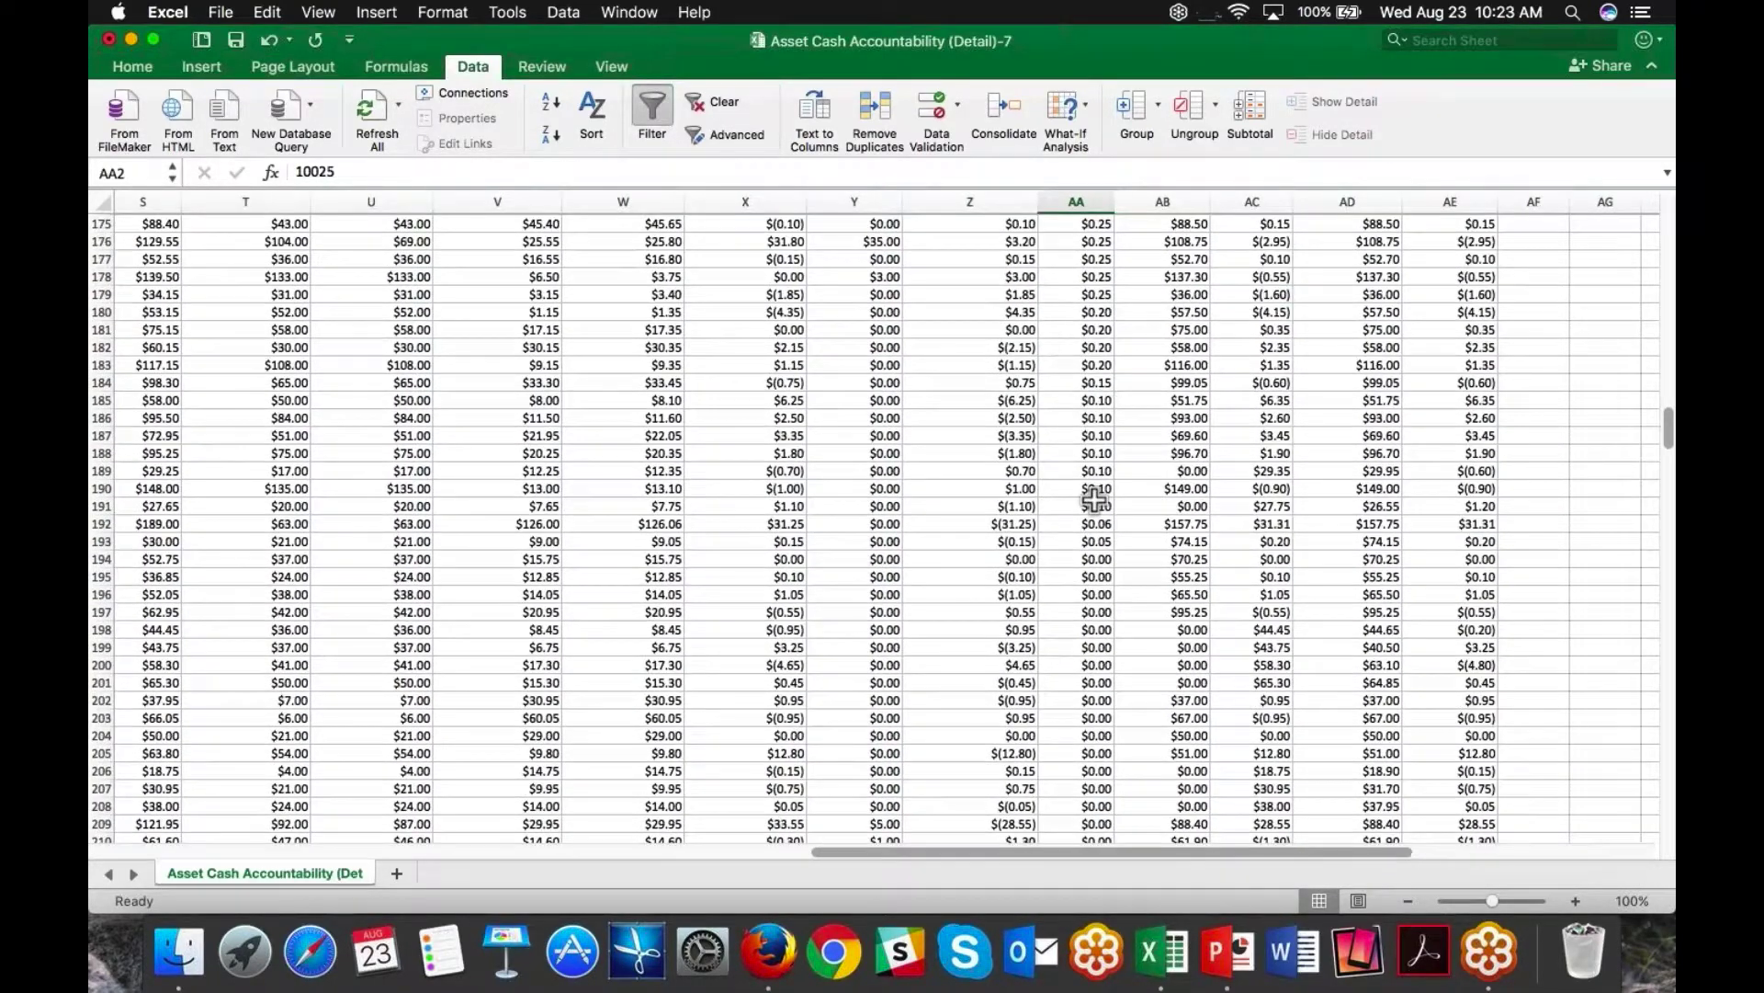
scroll(1095, 499, "down", 9)
scroll(1094, 499, "down", 18)
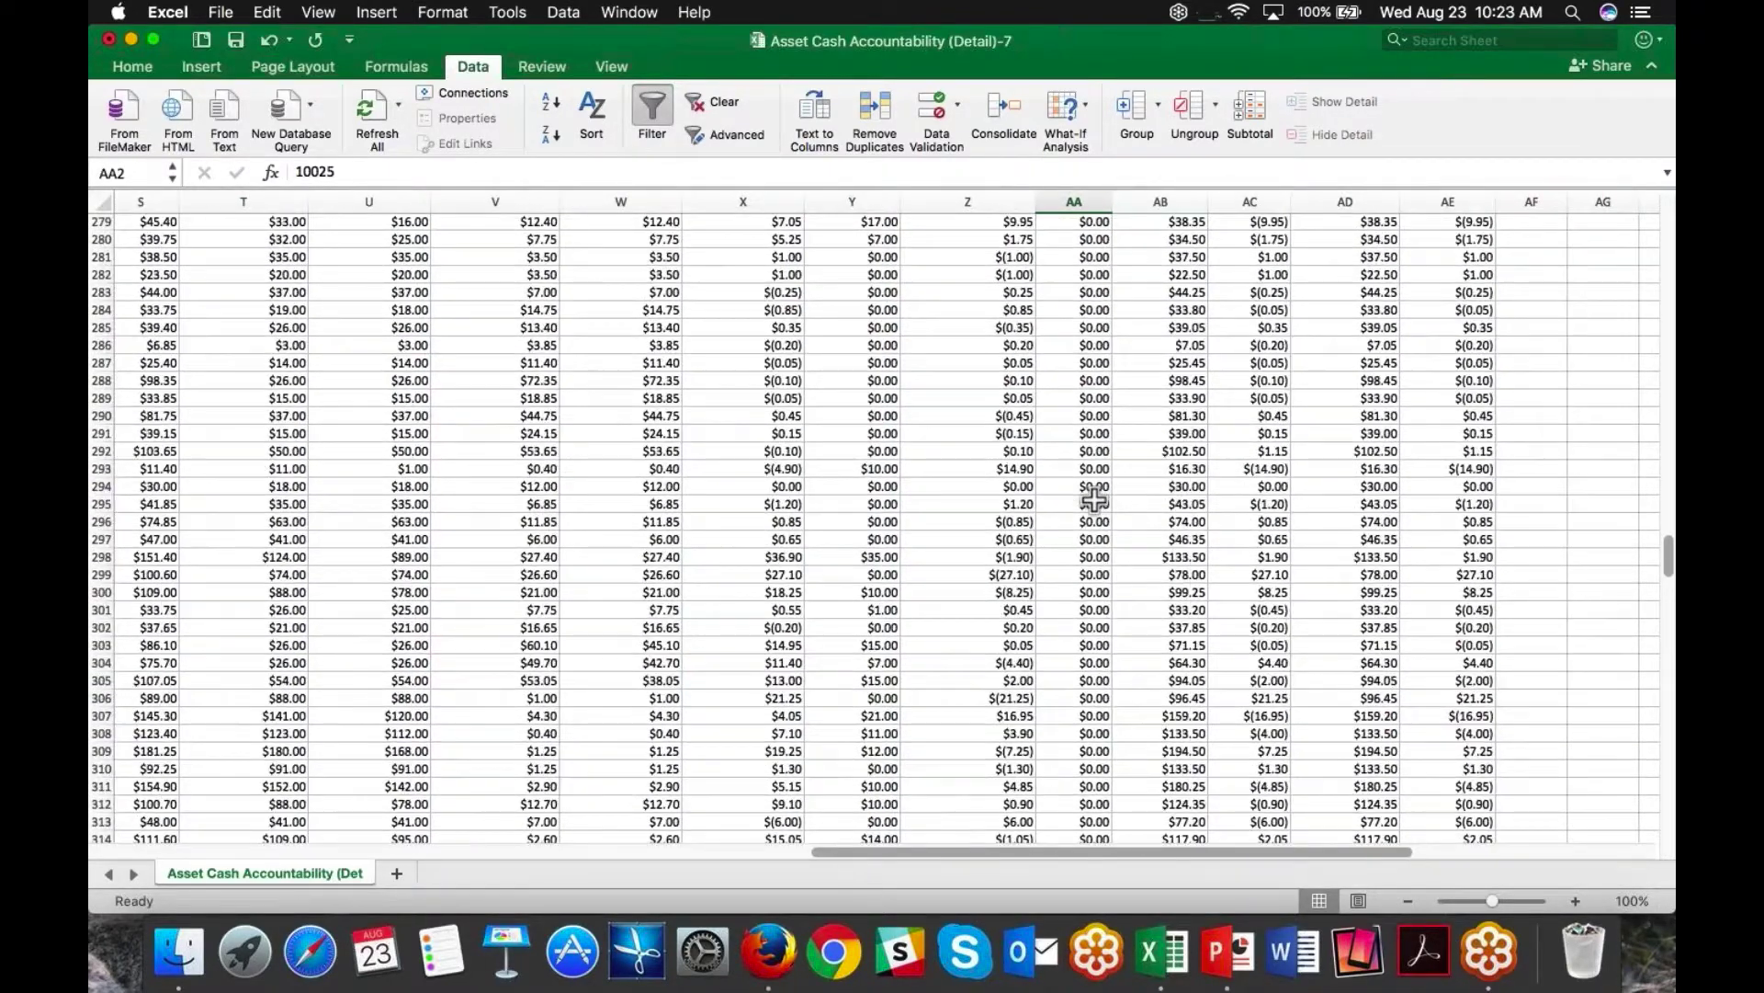
scroll(1094, 500, "up", 20)
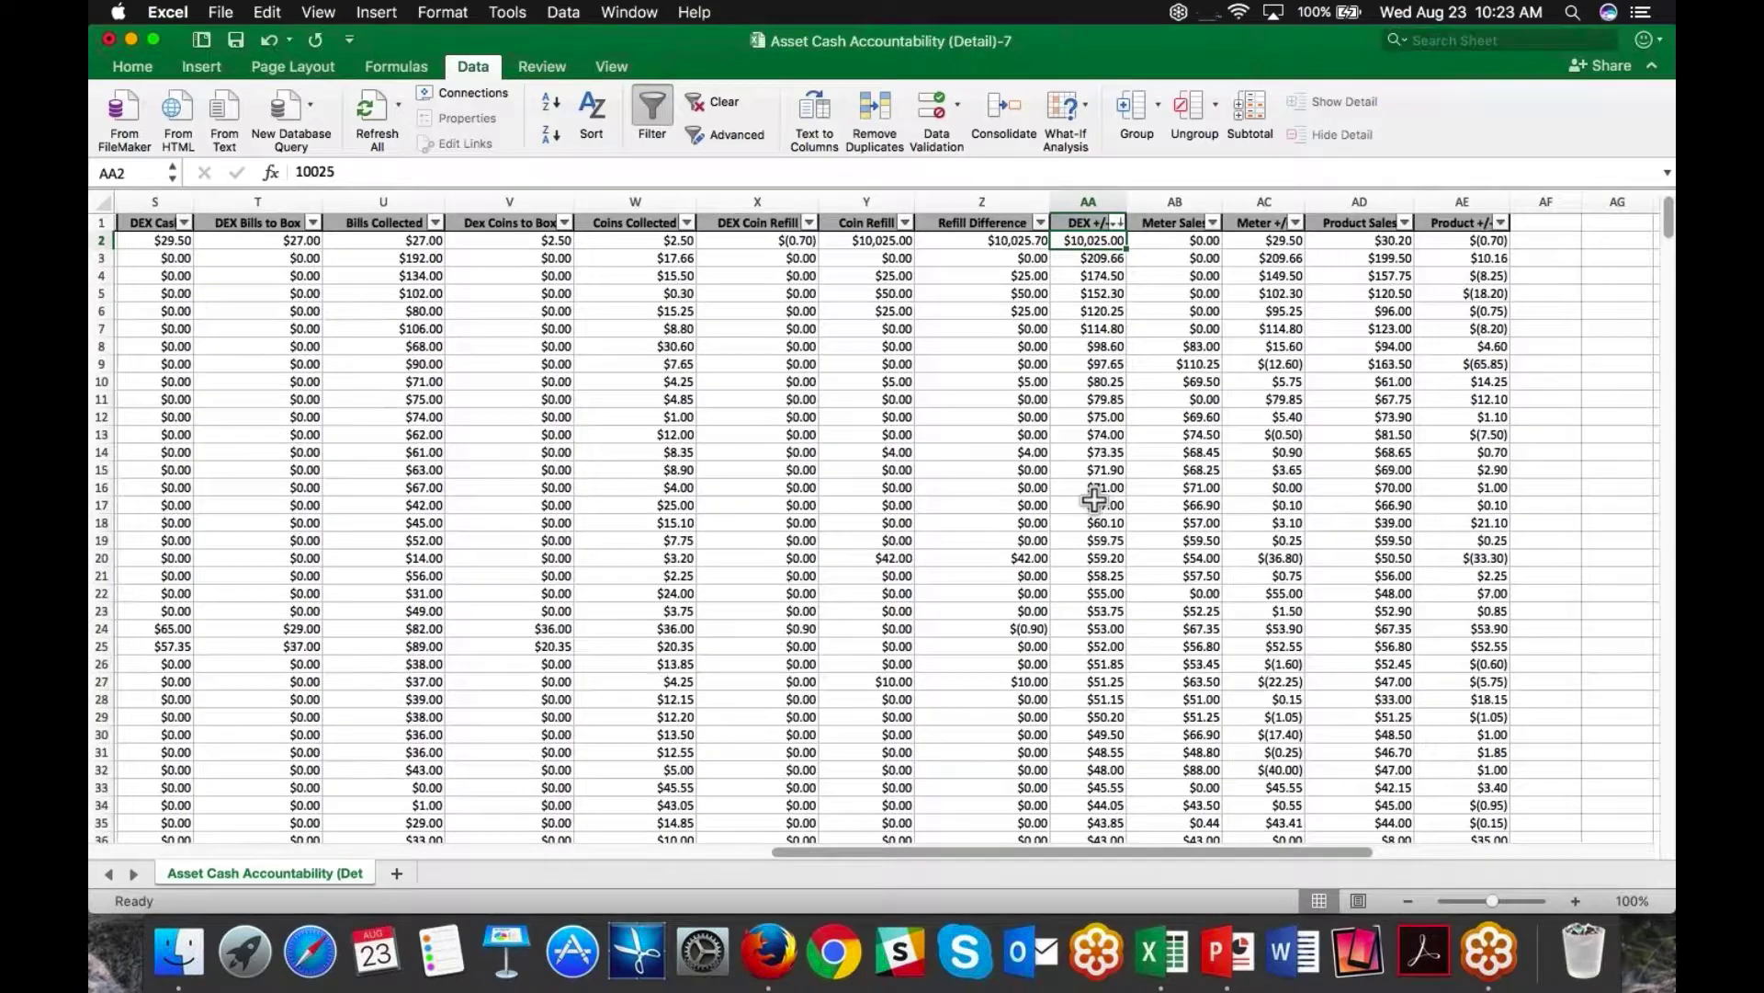
Step: Select rows 3 to 7, the consecutive Zorig Industries #1090 Employee Breakroom entries, to compare them
scroll(1095, 499, "left", 15)
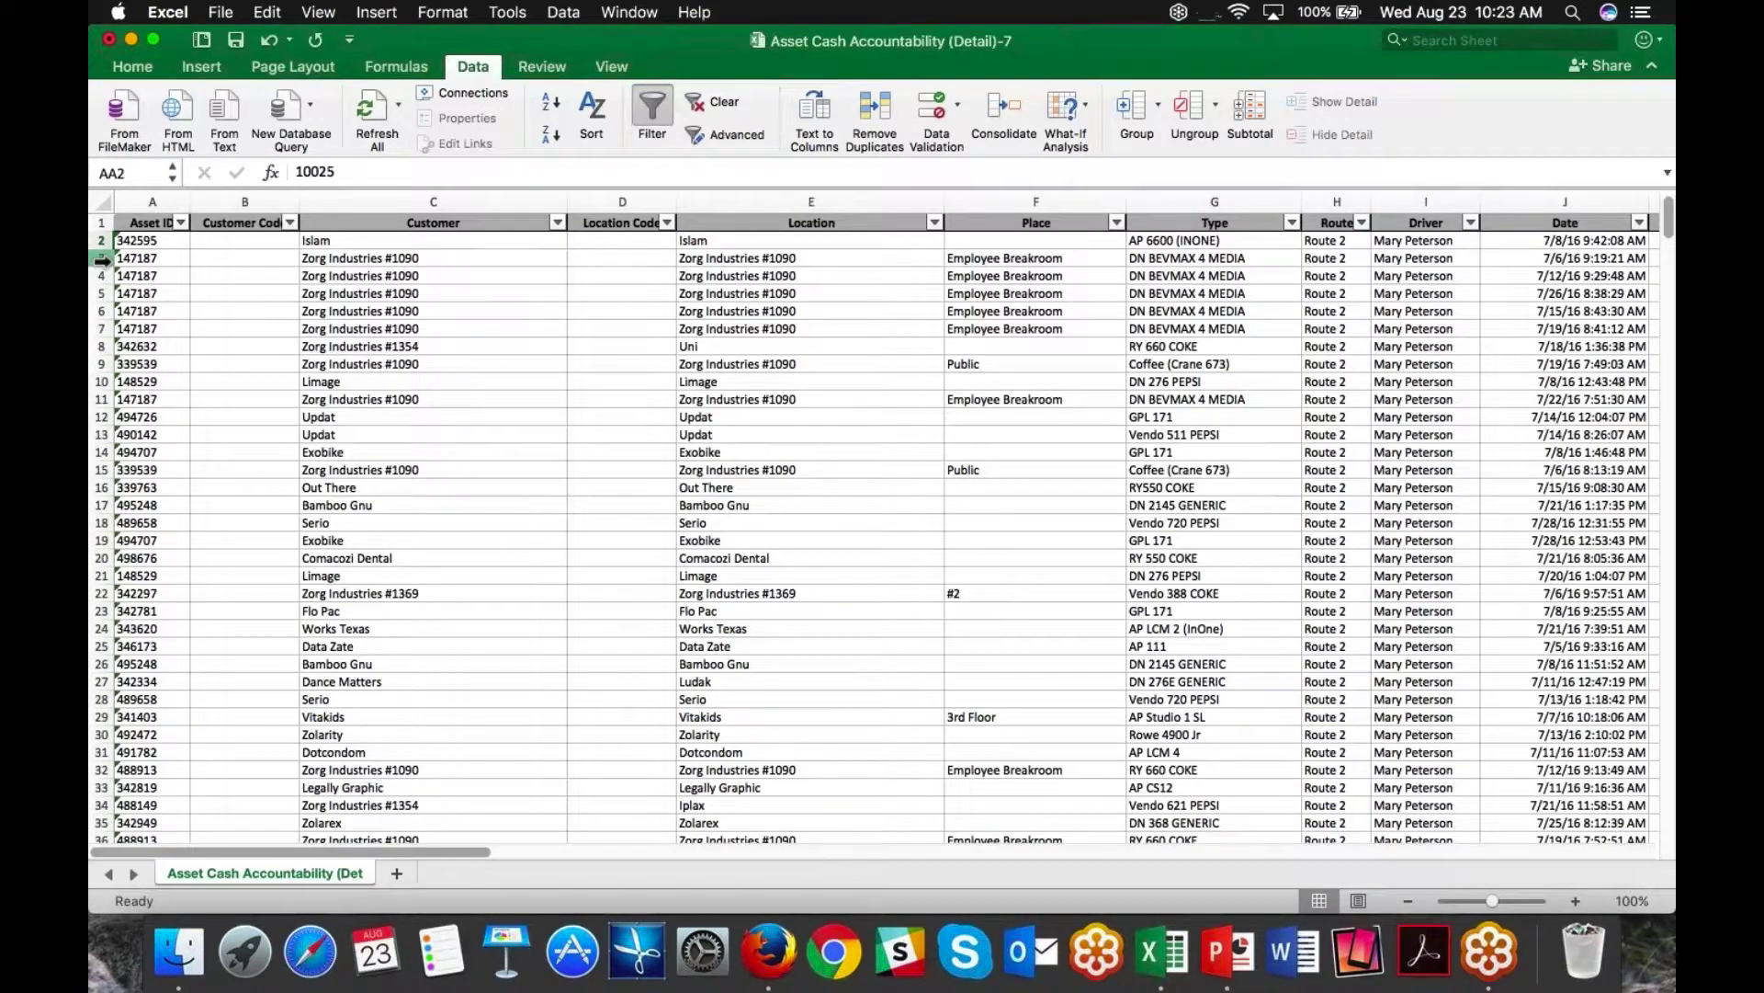
left_click(103, 260)
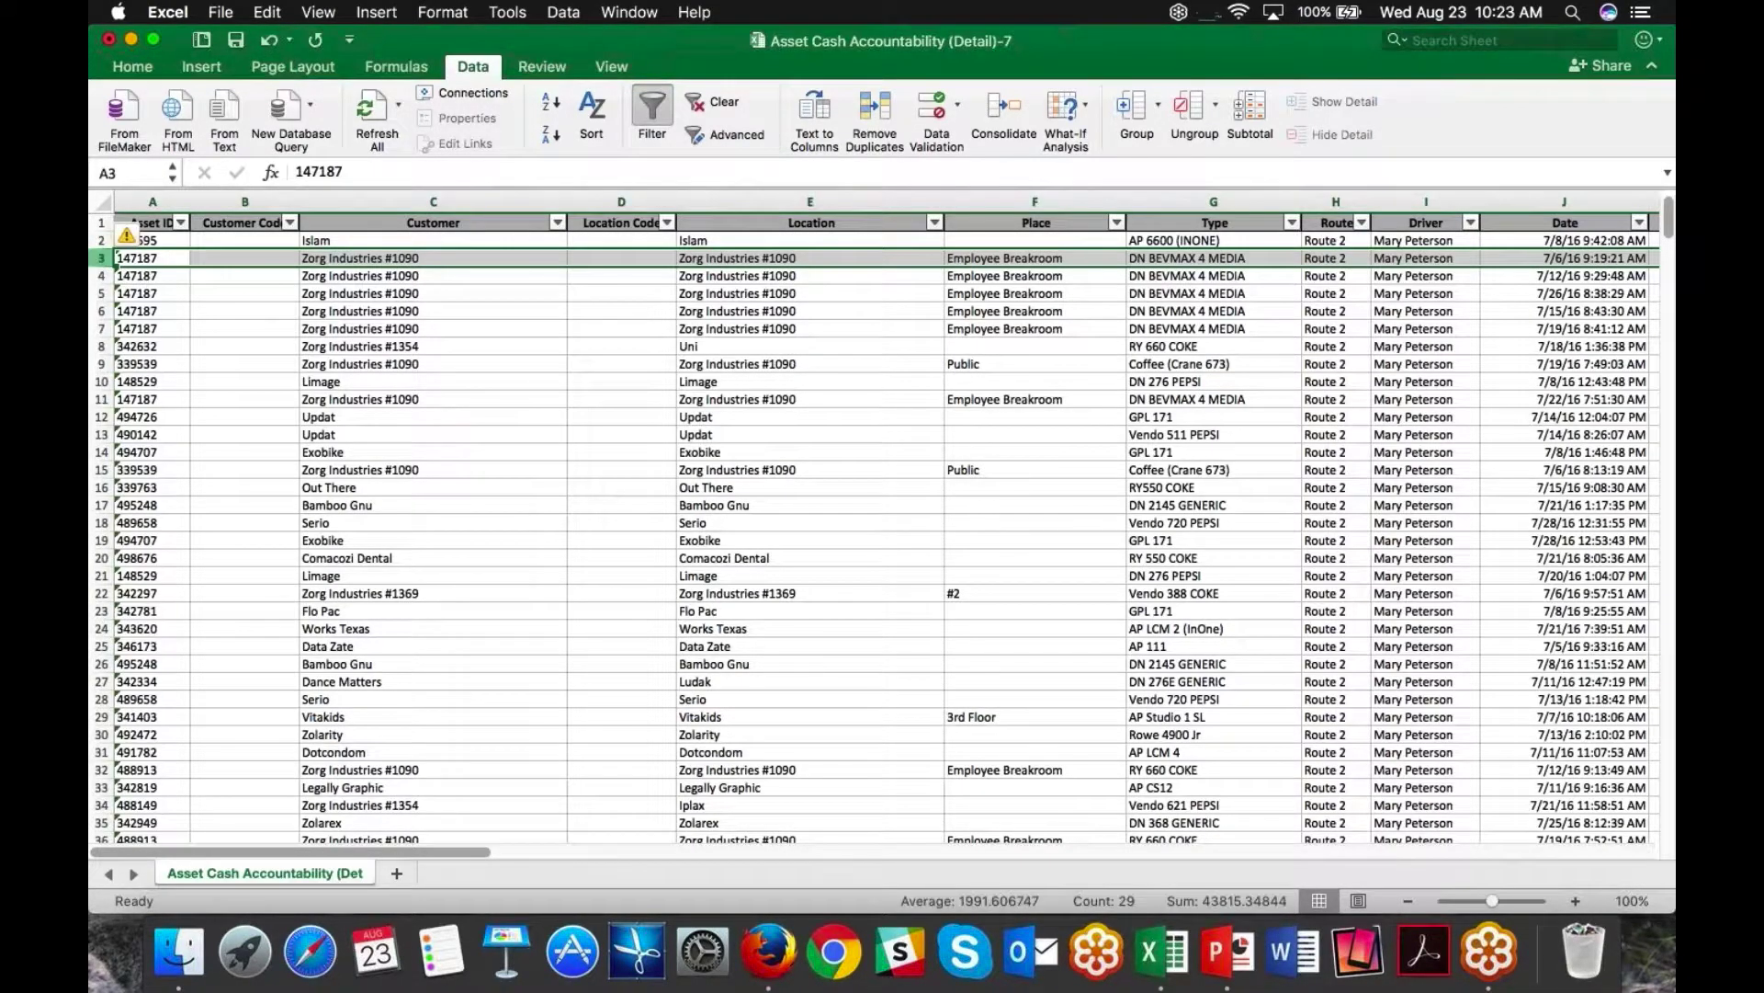
left_click_drag(102, 260, 102, 328)
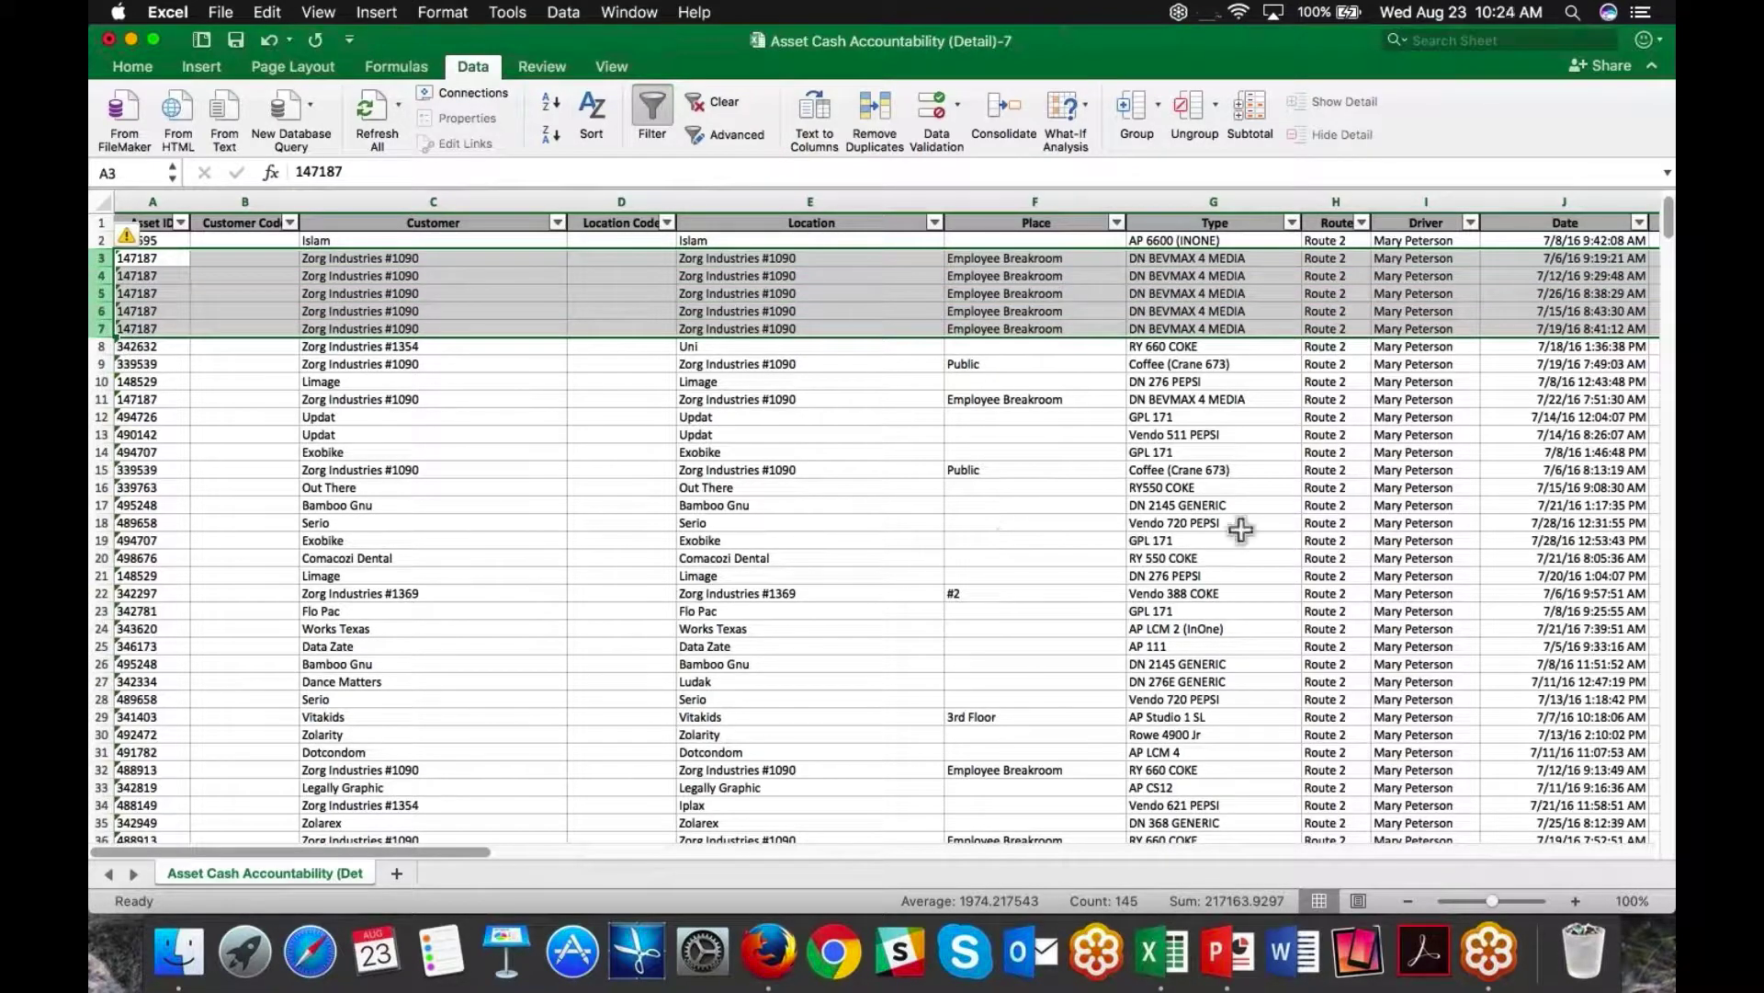
Step: Compare the cash figures of the Employee Breakroom rows across the sheet and select the whole DEX +/- column
scroll(1240, 529, "right", 1)
scroll(1241, 529, "right", 10)
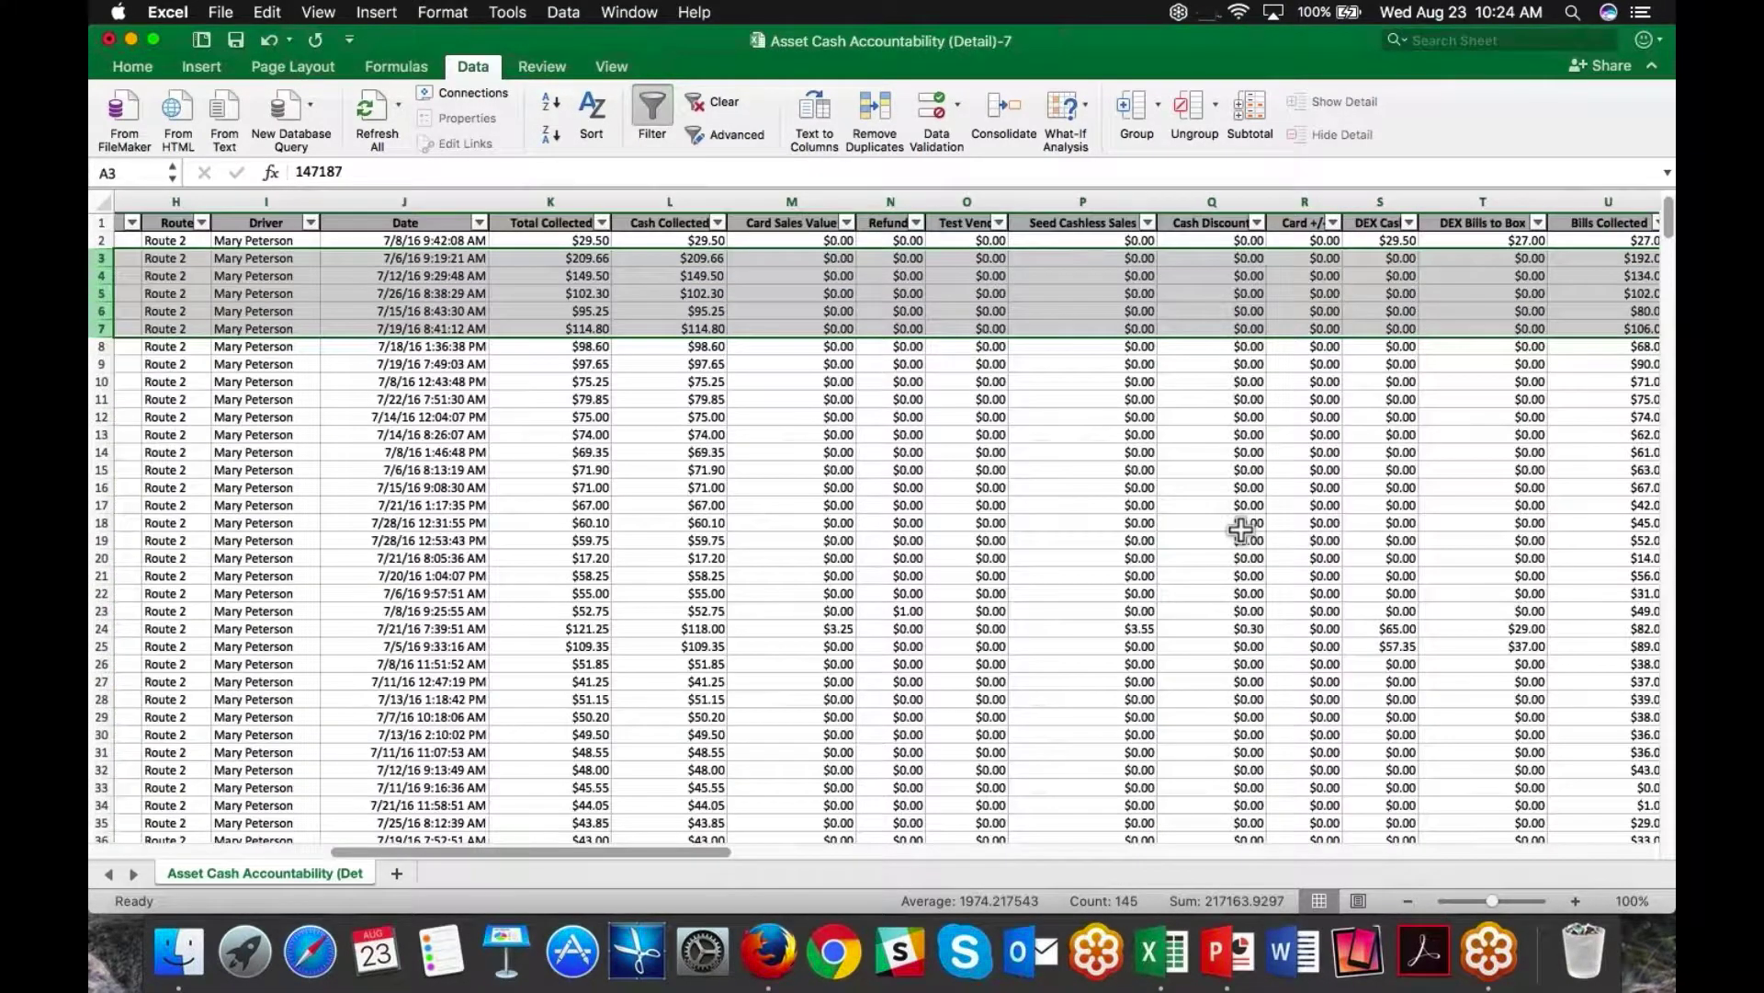
scroll(1240, 529, "right", 4)
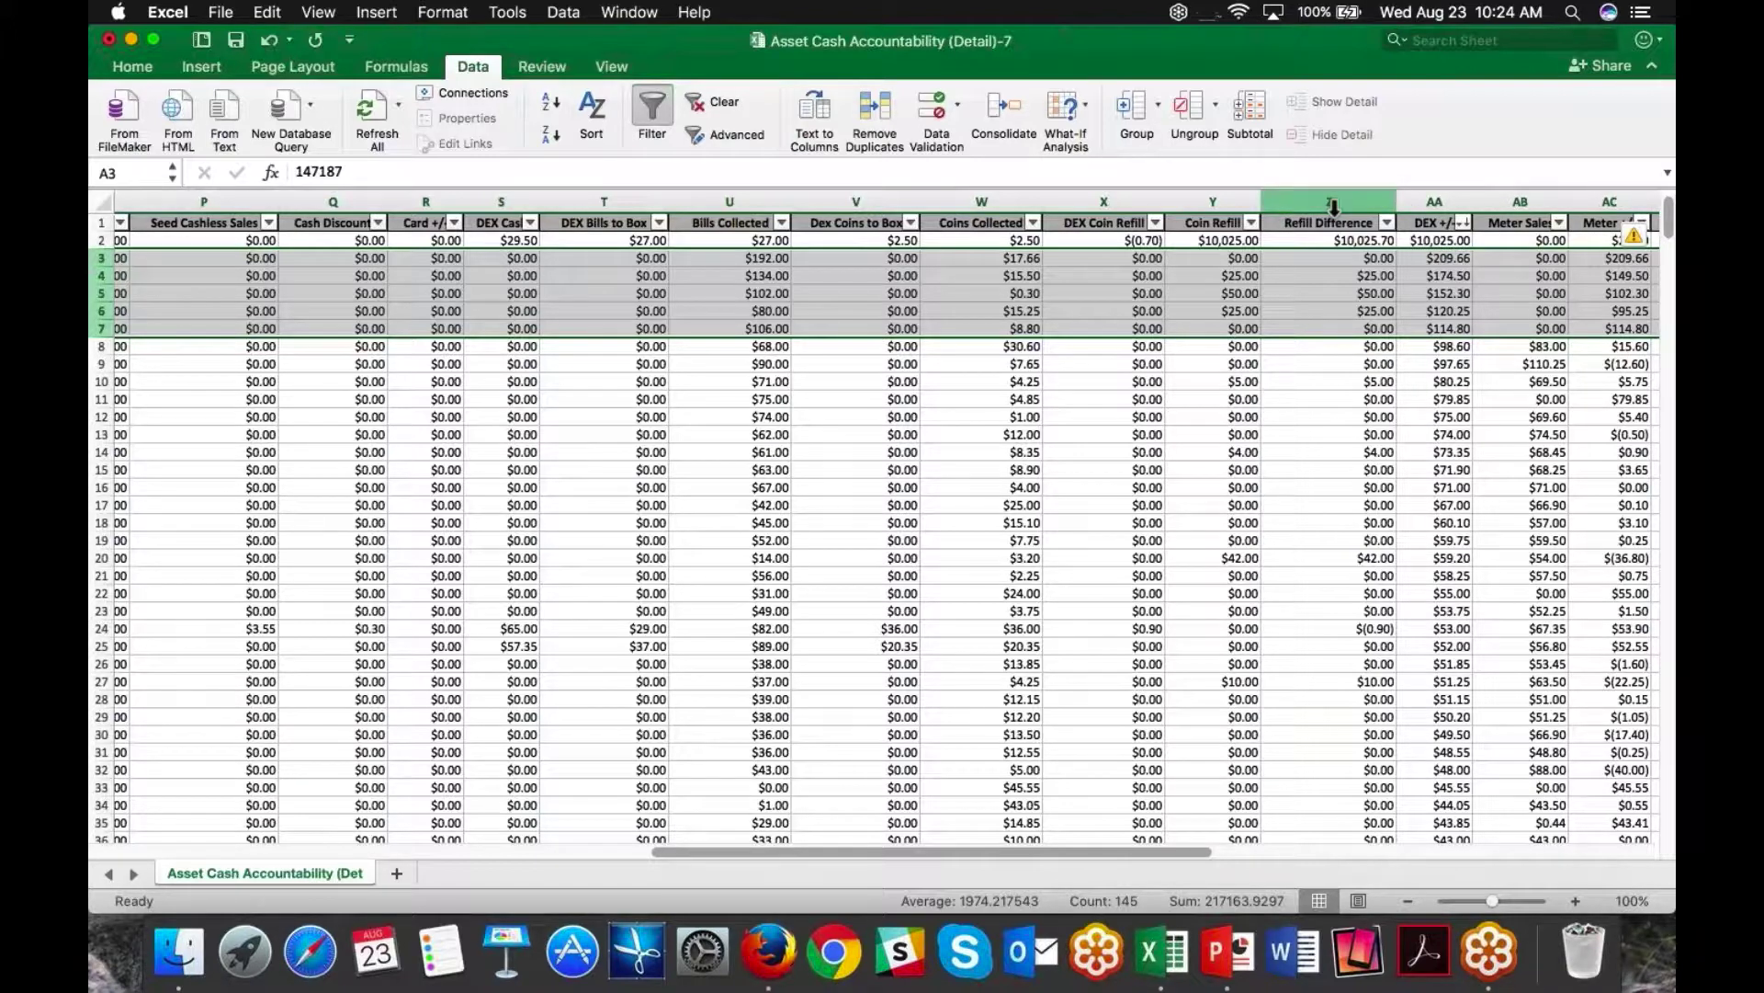
left_click(1432, 200)
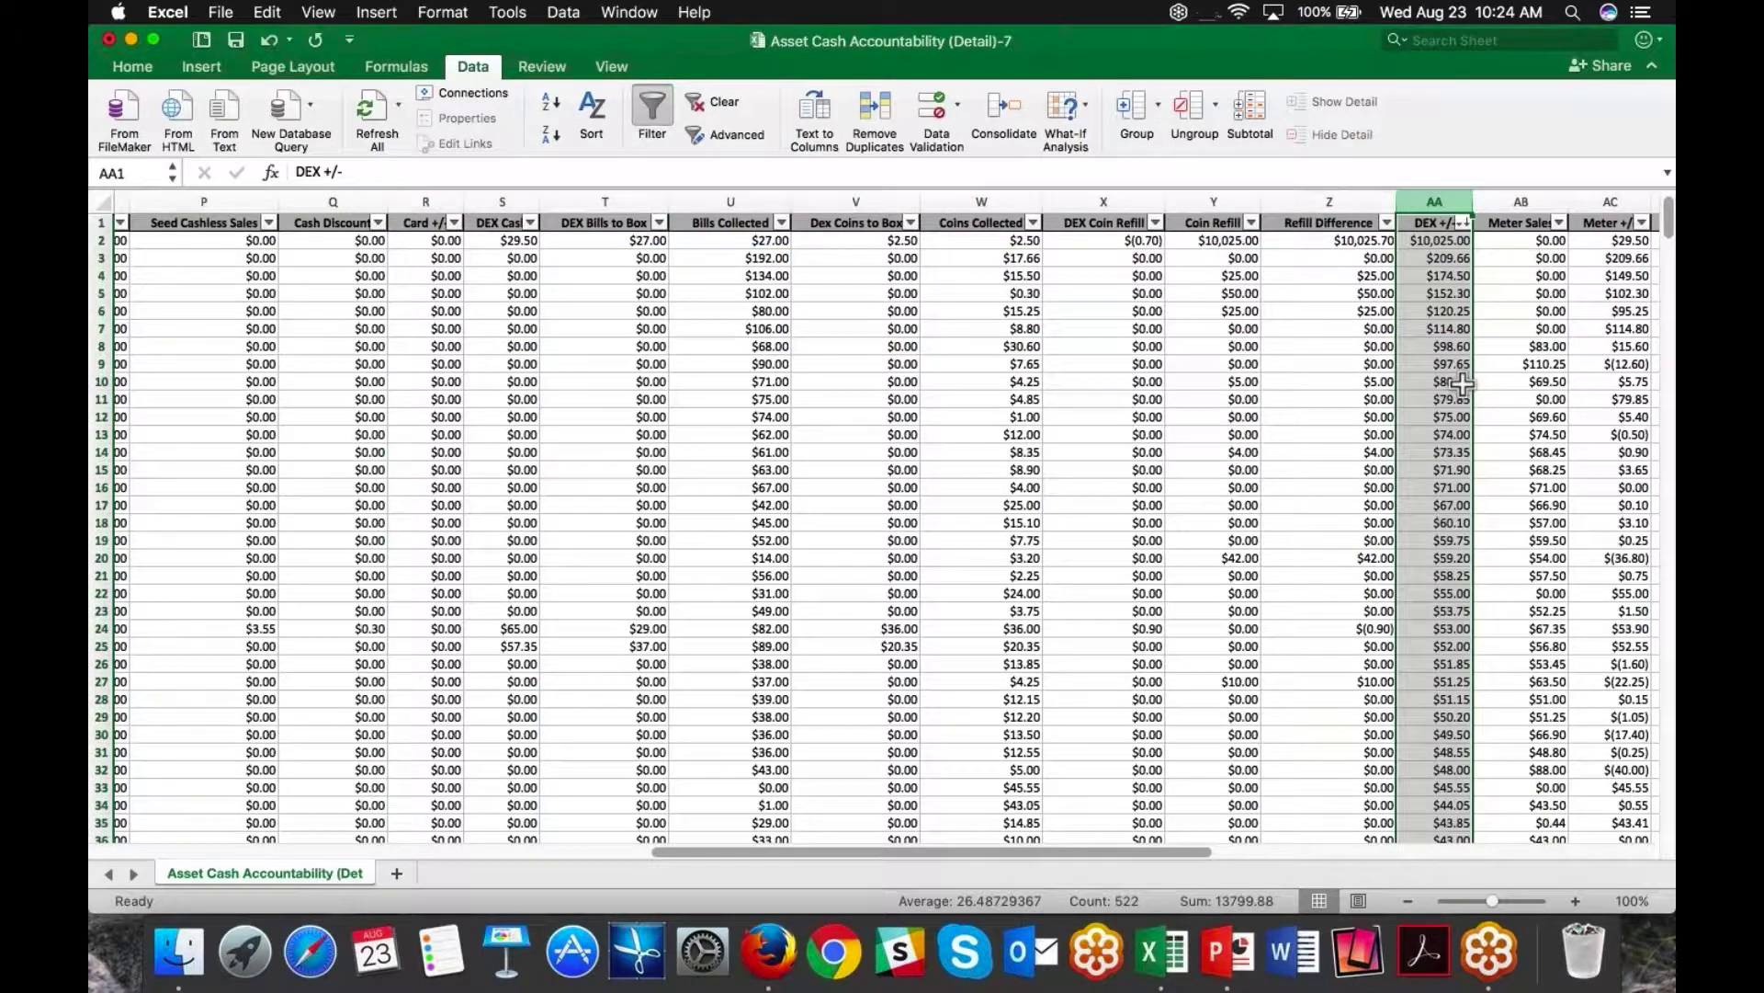
Step: Switch to the report writer in Firefox and remove Route 2 from the selected routes
left_click(772, 952)
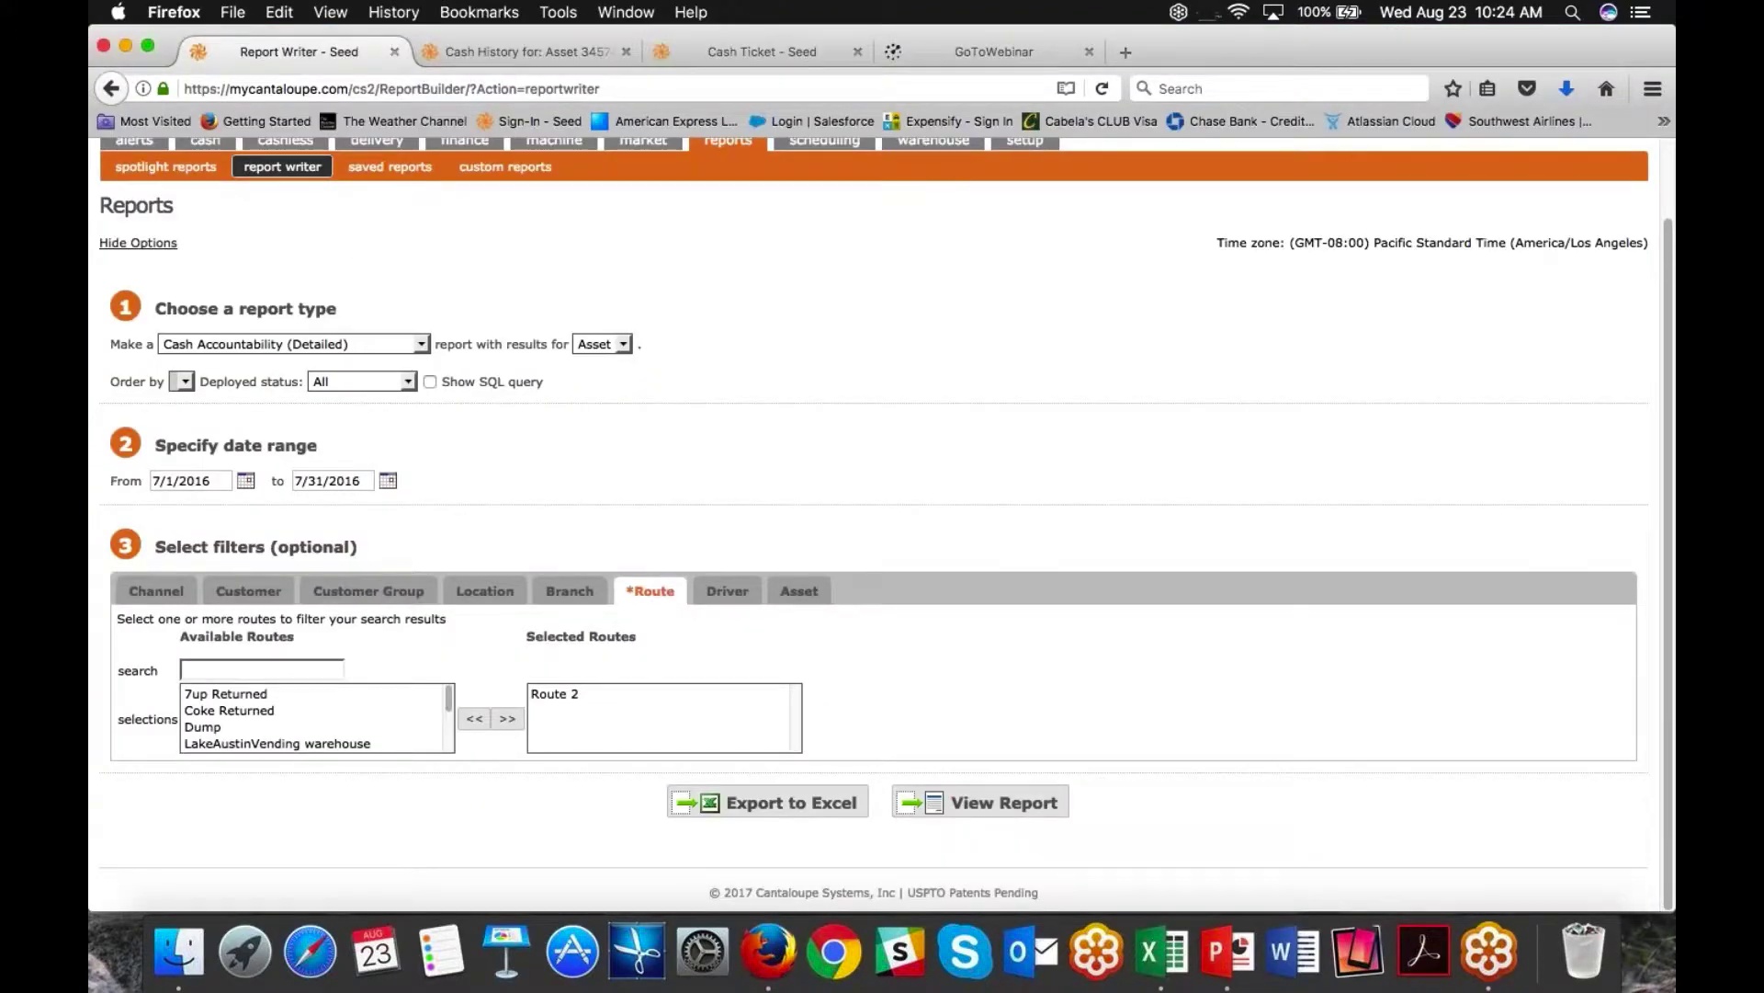
left_click(555, 695)
left_click(474, 719)
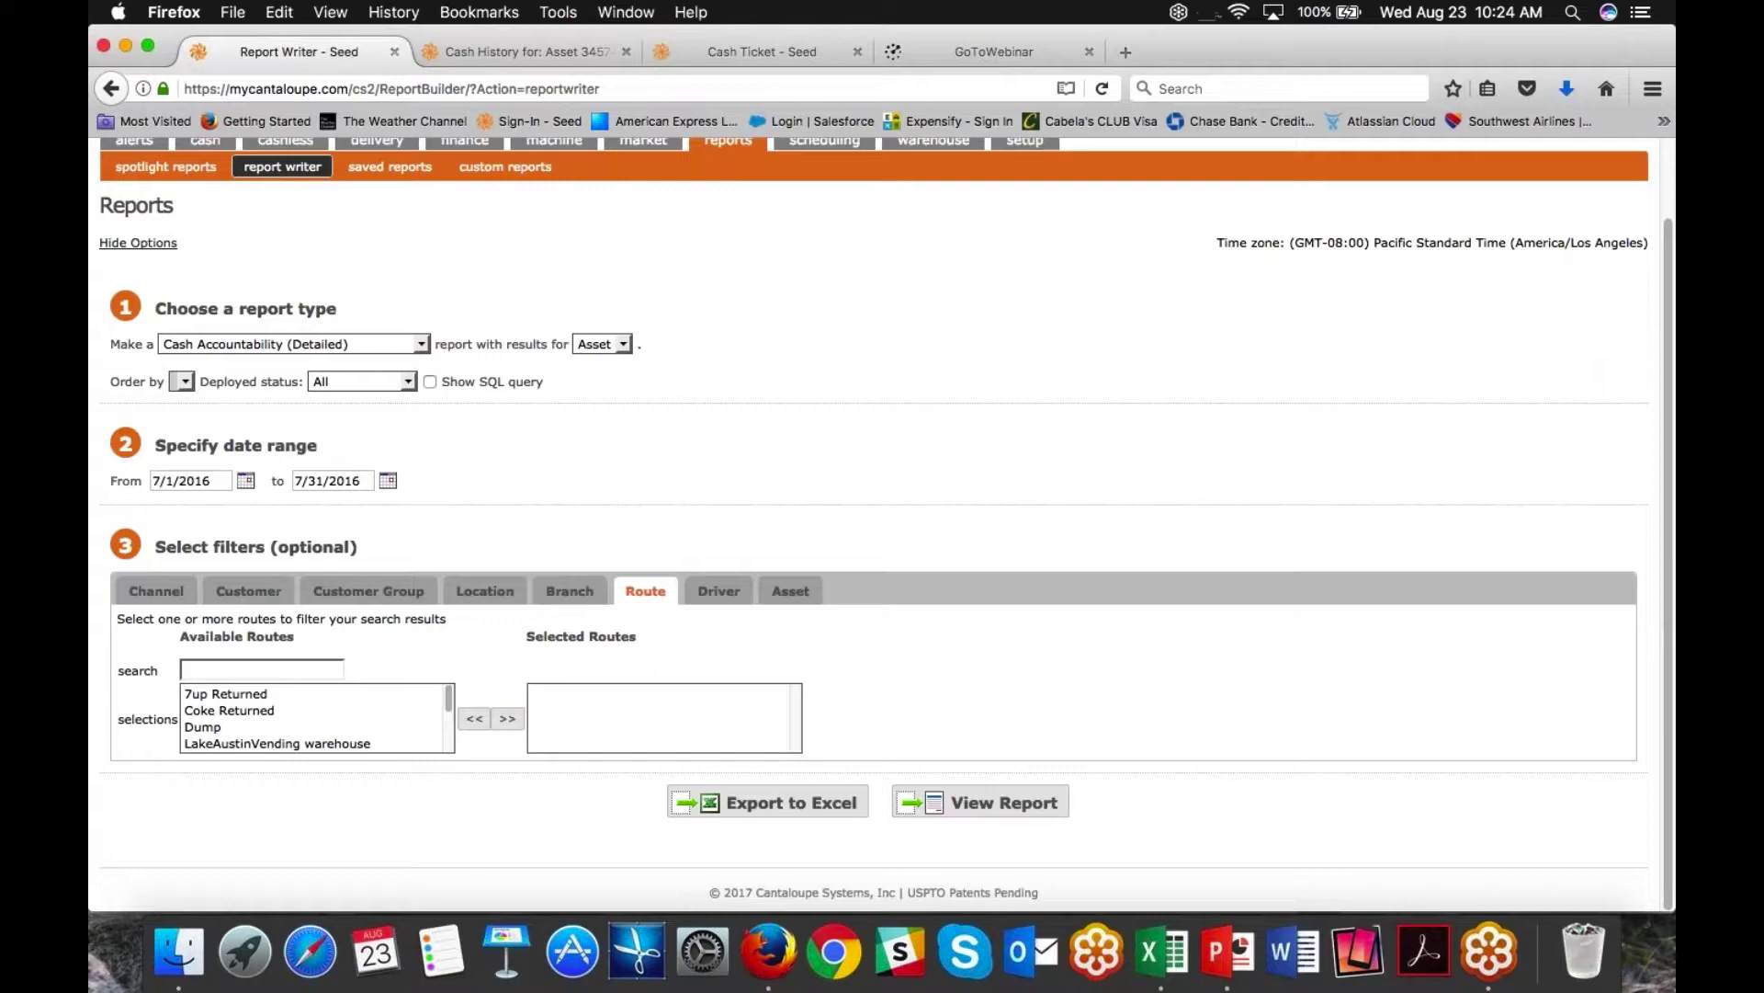
Step: Try to export the detailed cash accountability report for 7/1/2017 to 7/31/2017 and go back to the report form
left_click(246, 481)
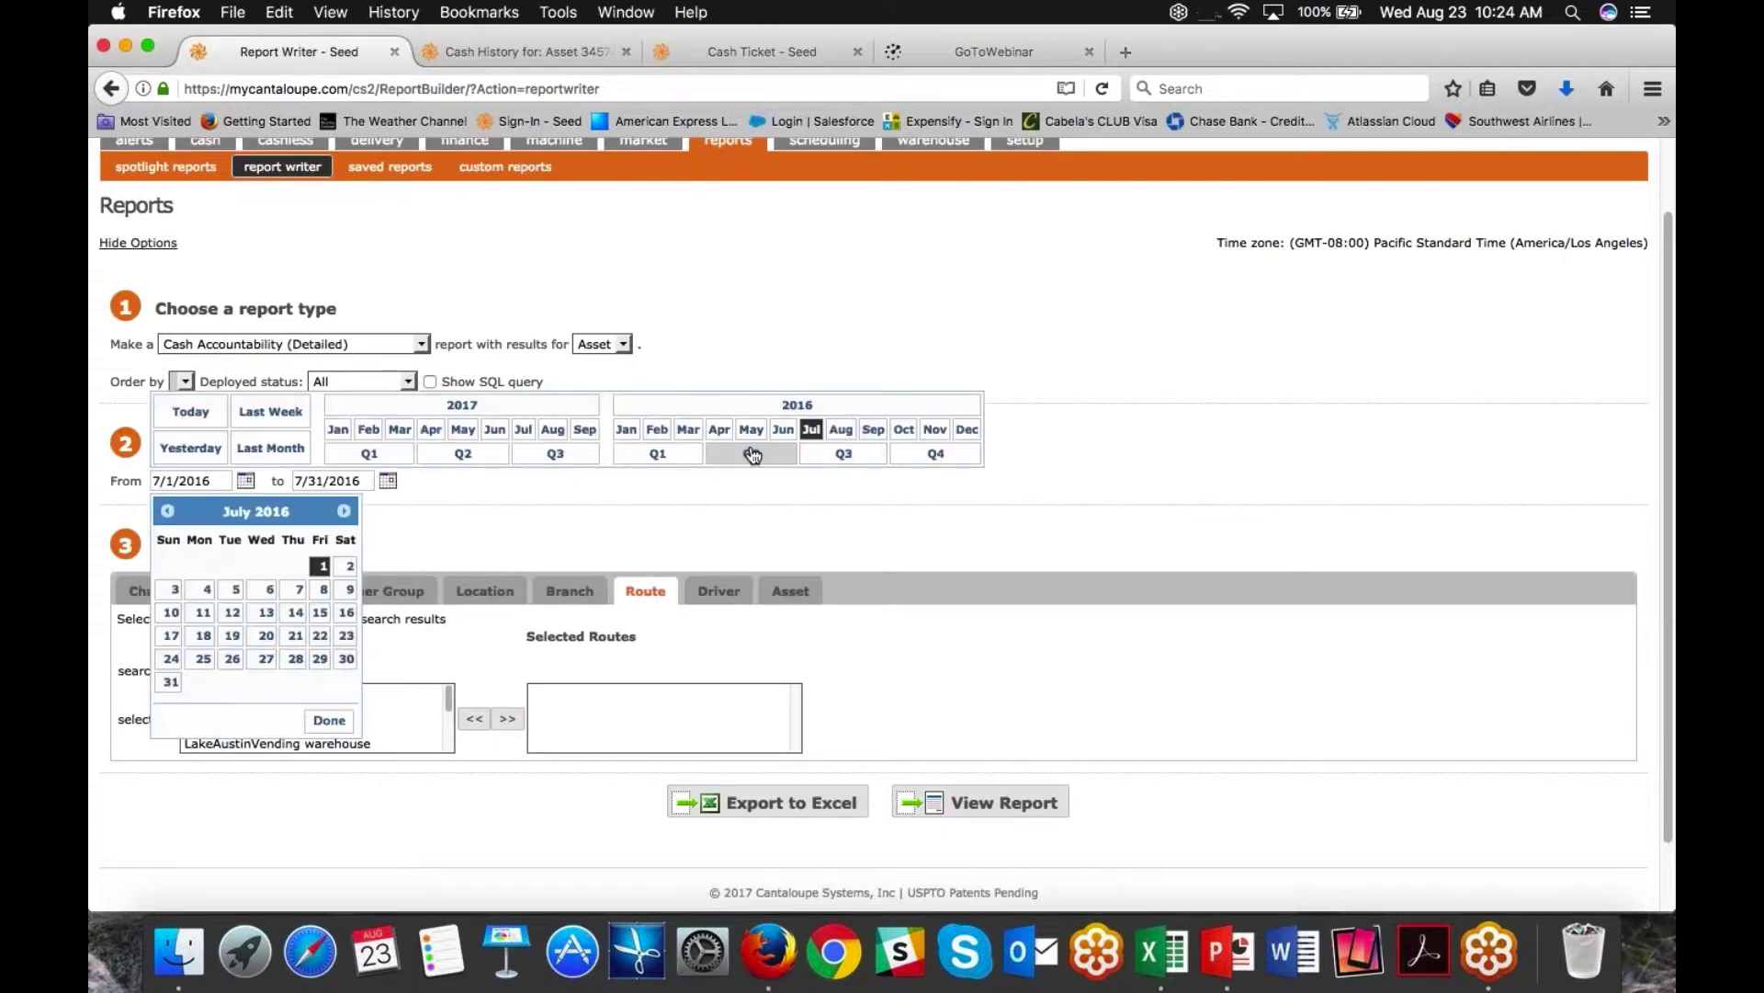
left_click(532, 436)
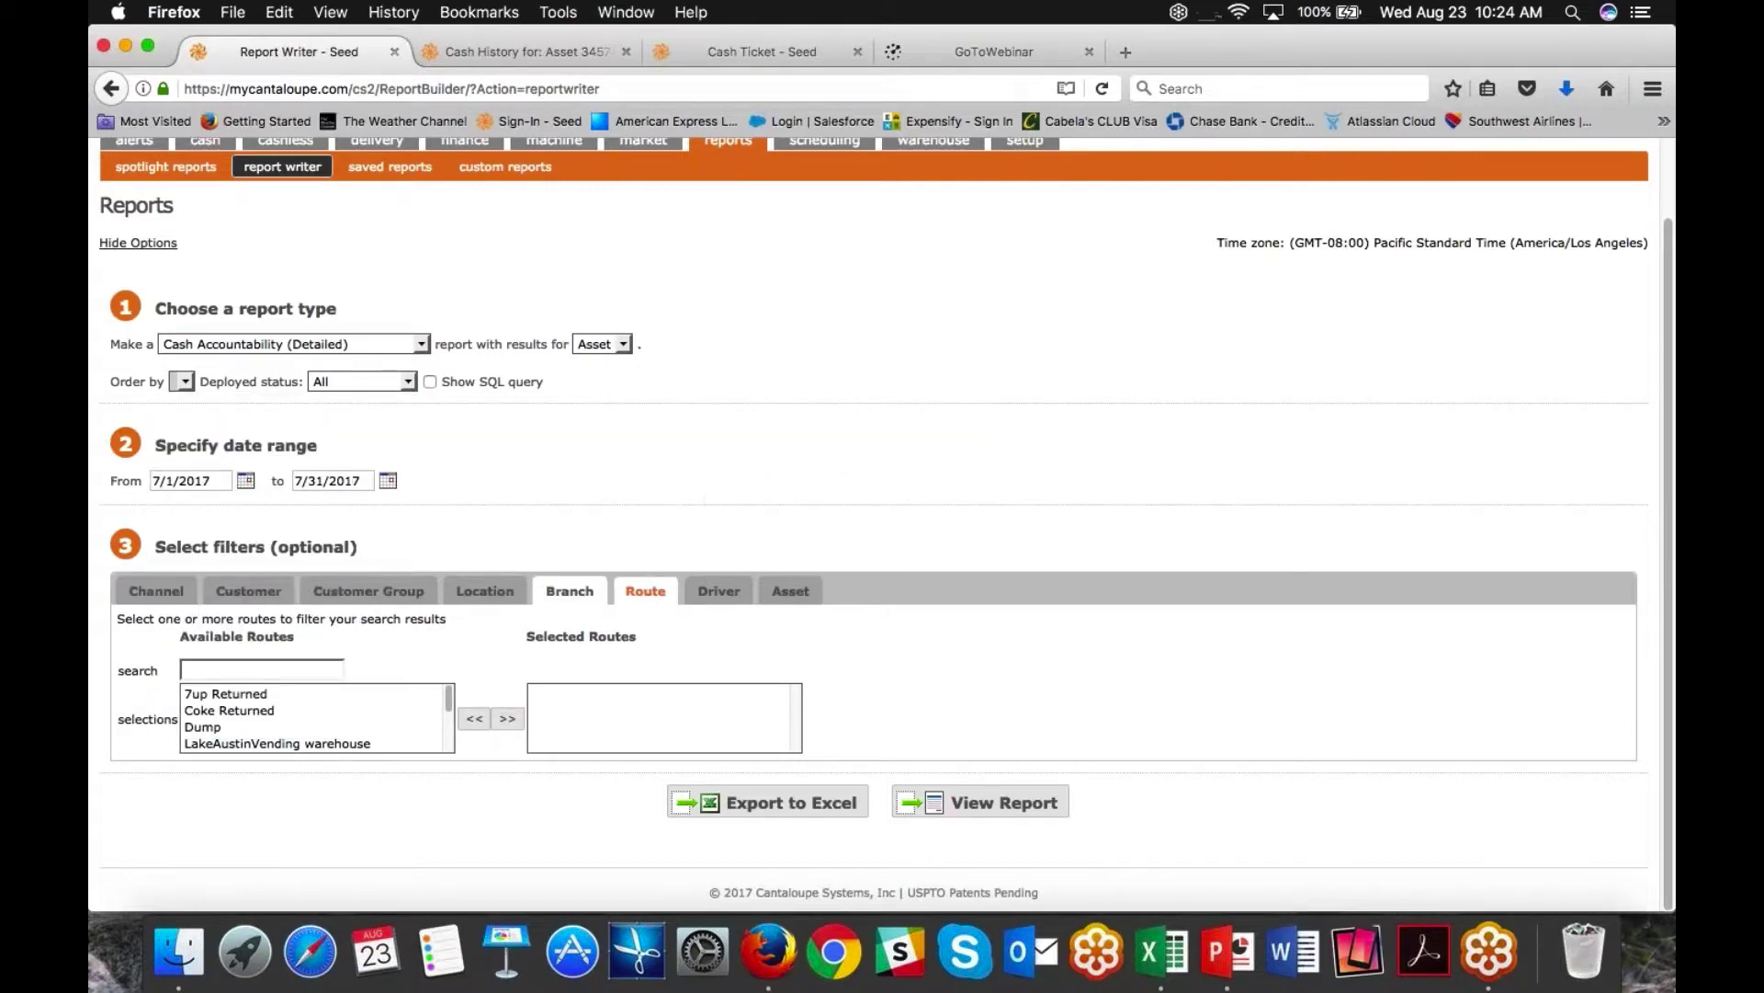
left_click(792, 802)
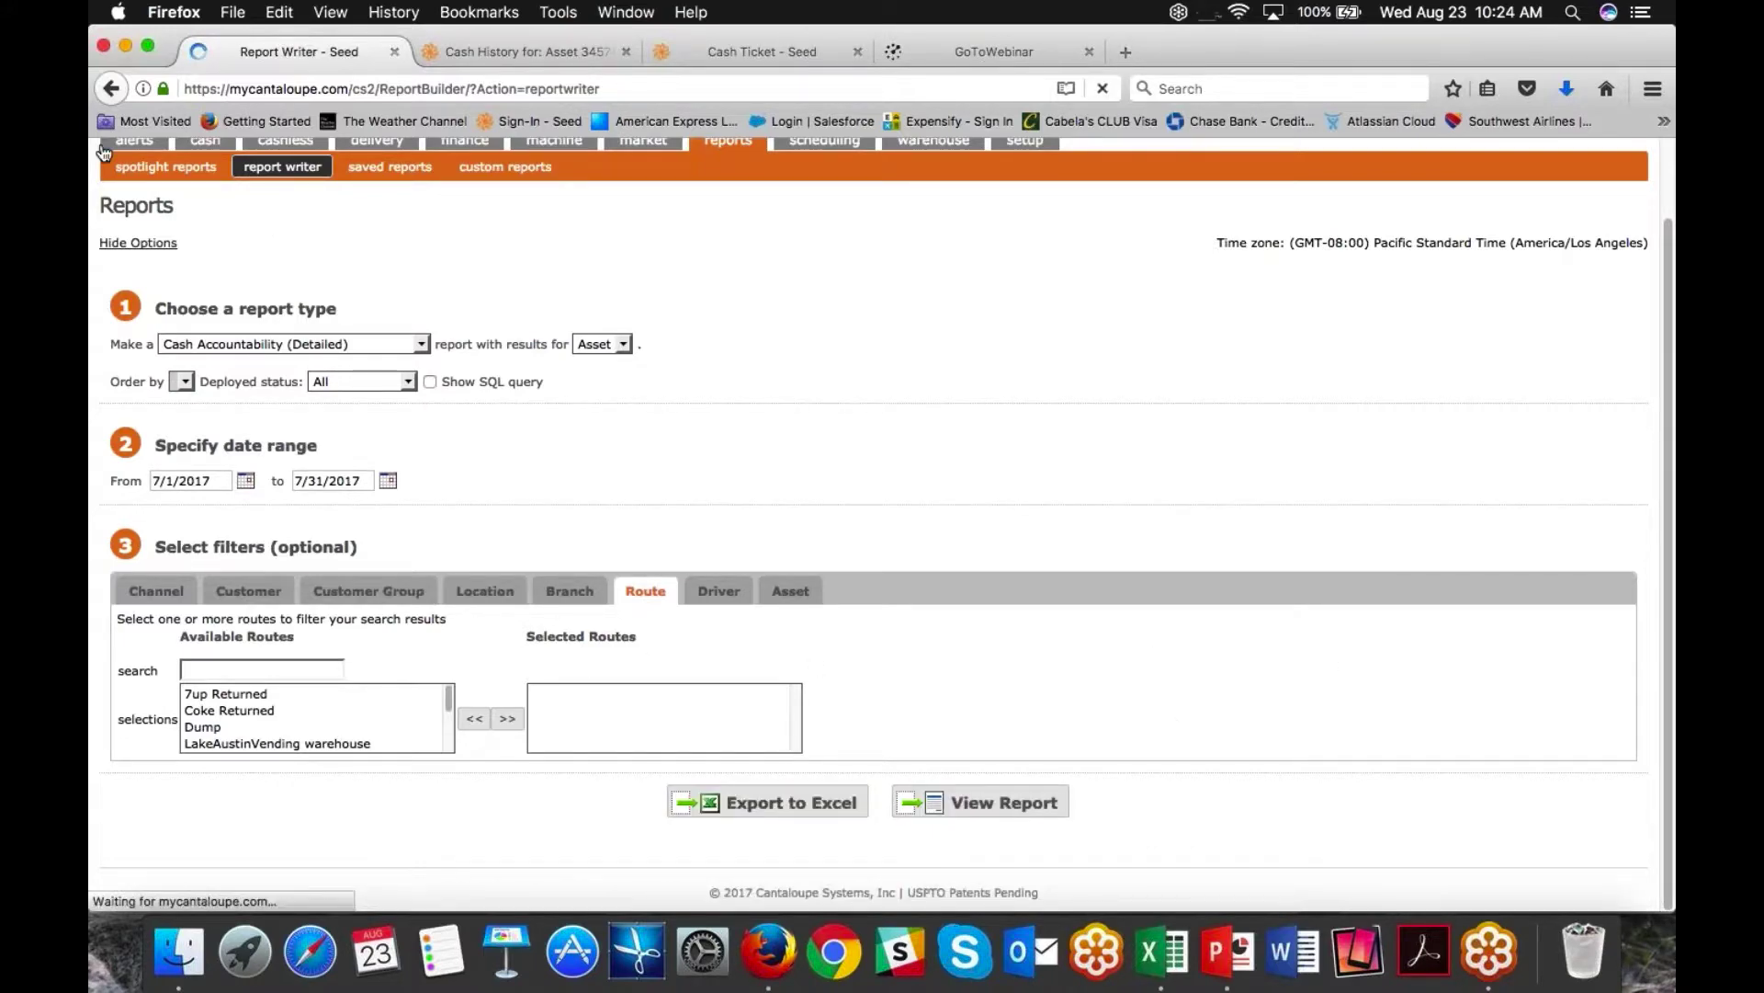
left_click(109, 88)
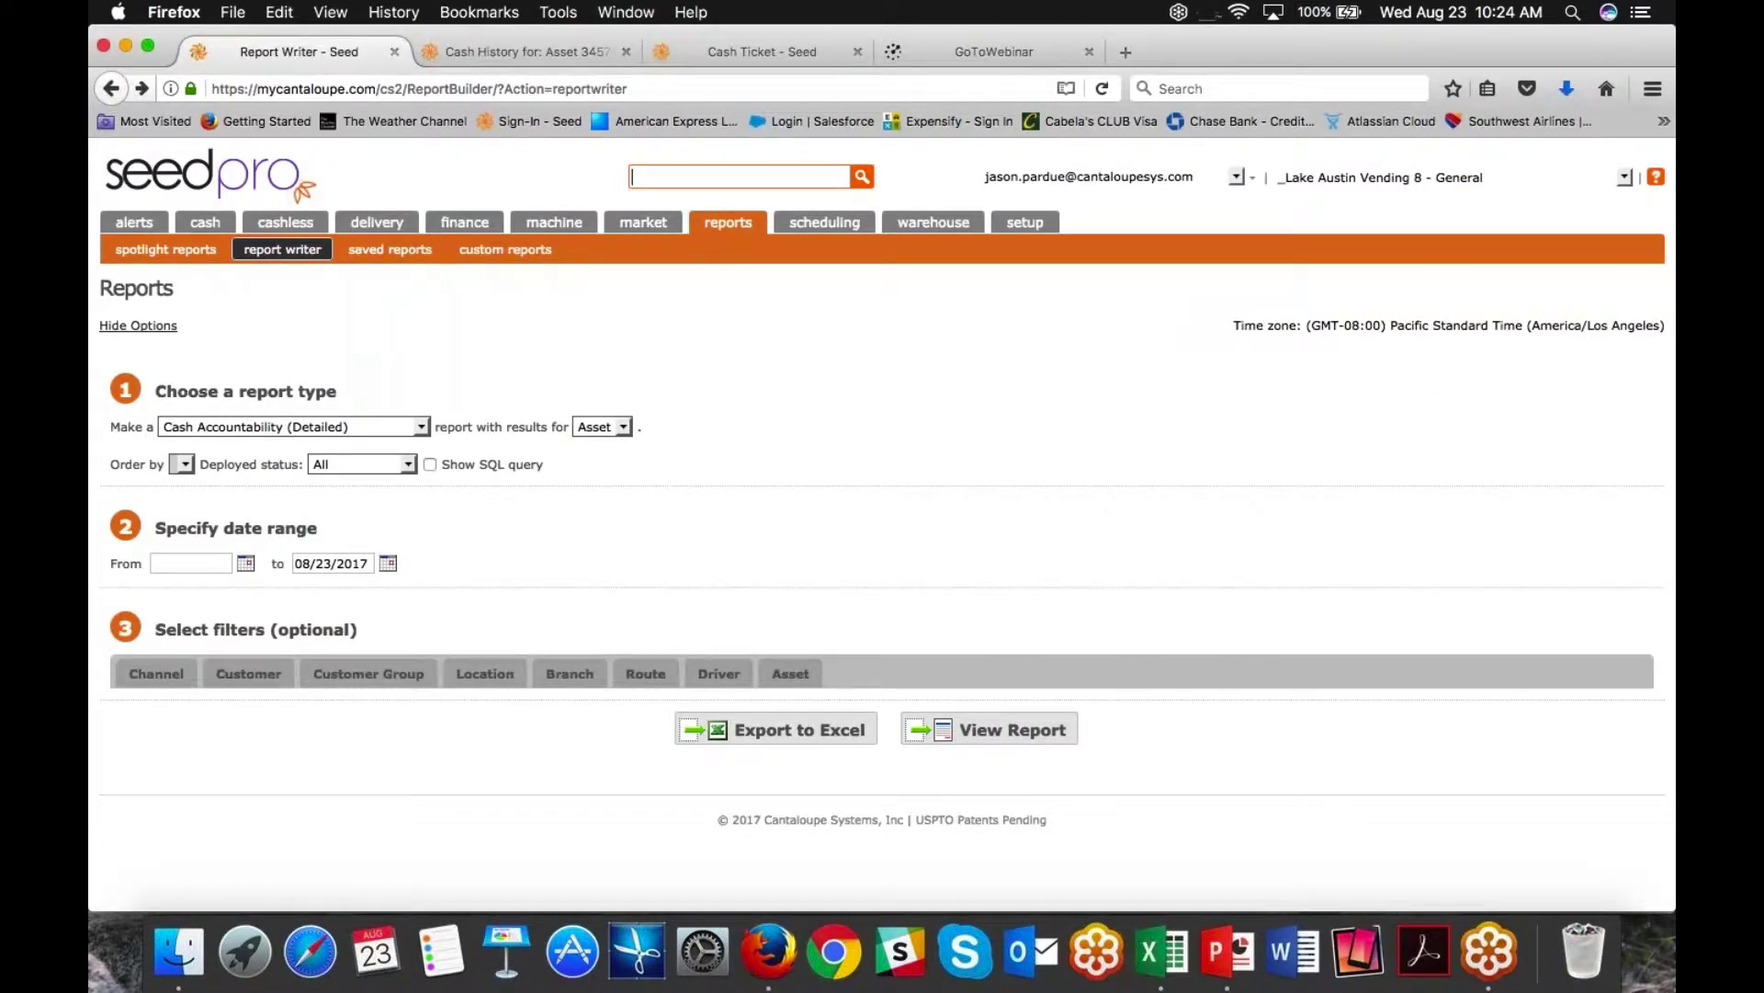
Step: Set the date range to 7/1/2017 through 7/31/2017, export the unfiltered report and open it in Microsoft Excel
left_click(245, 564)
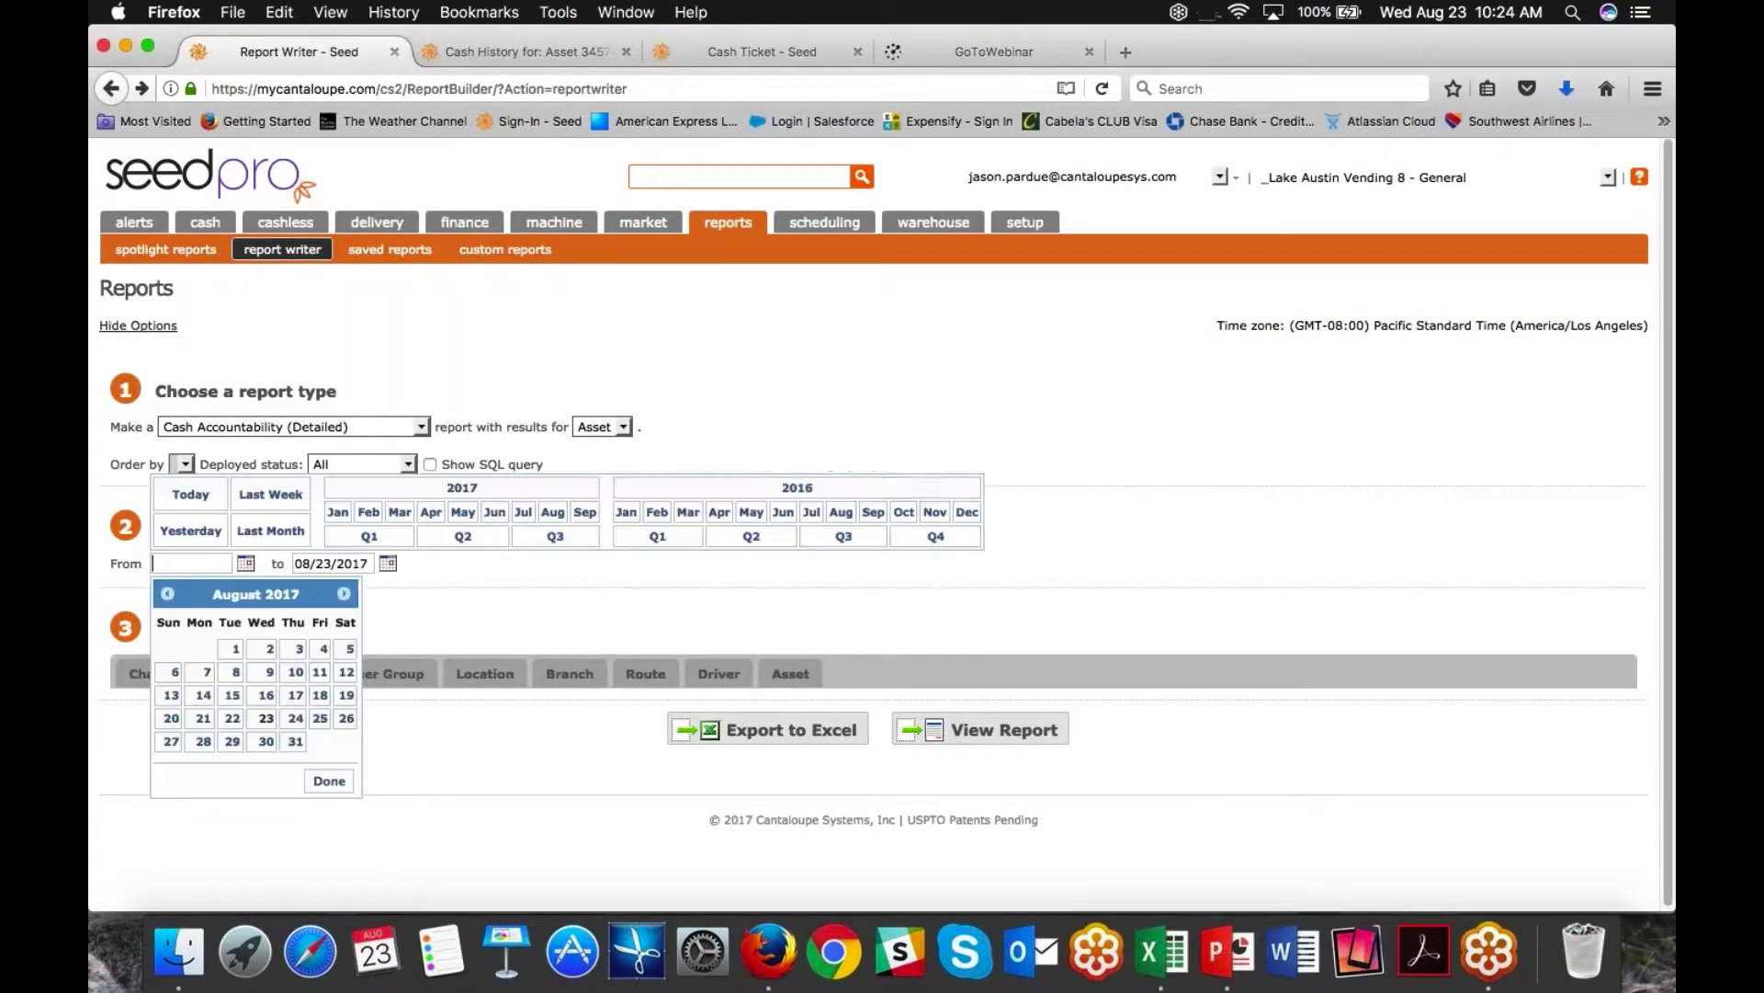
left_click(524, 519)
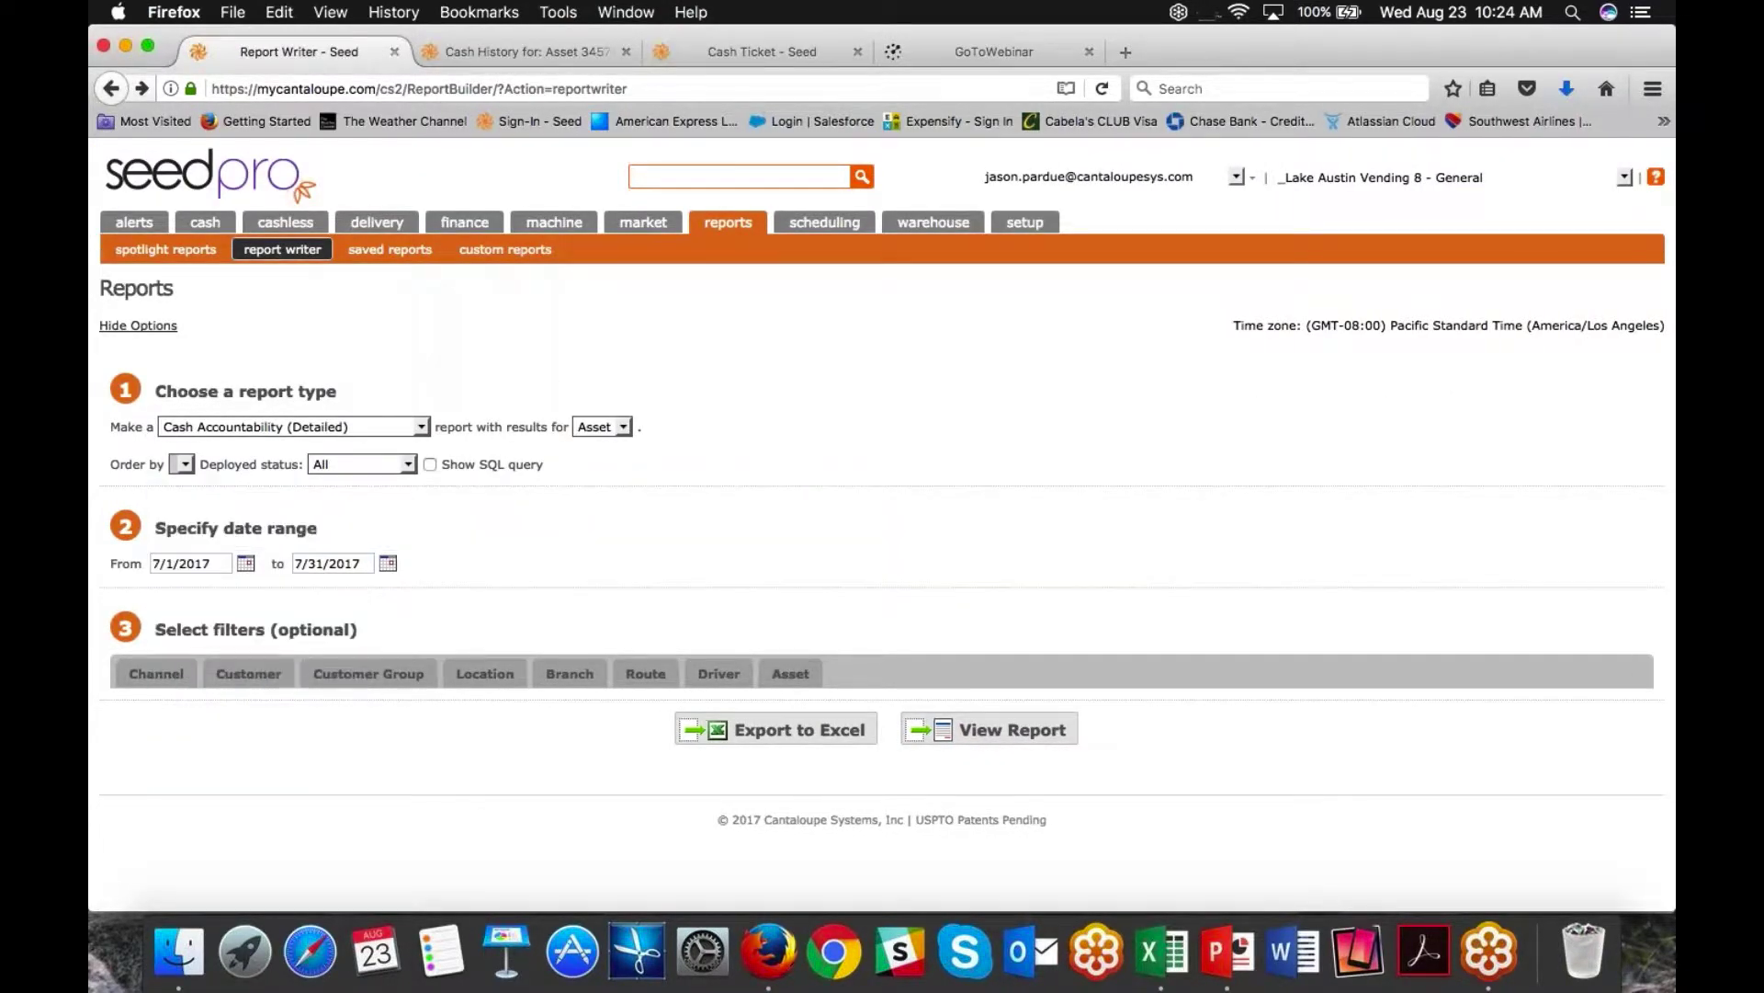
left_click(991, 733)
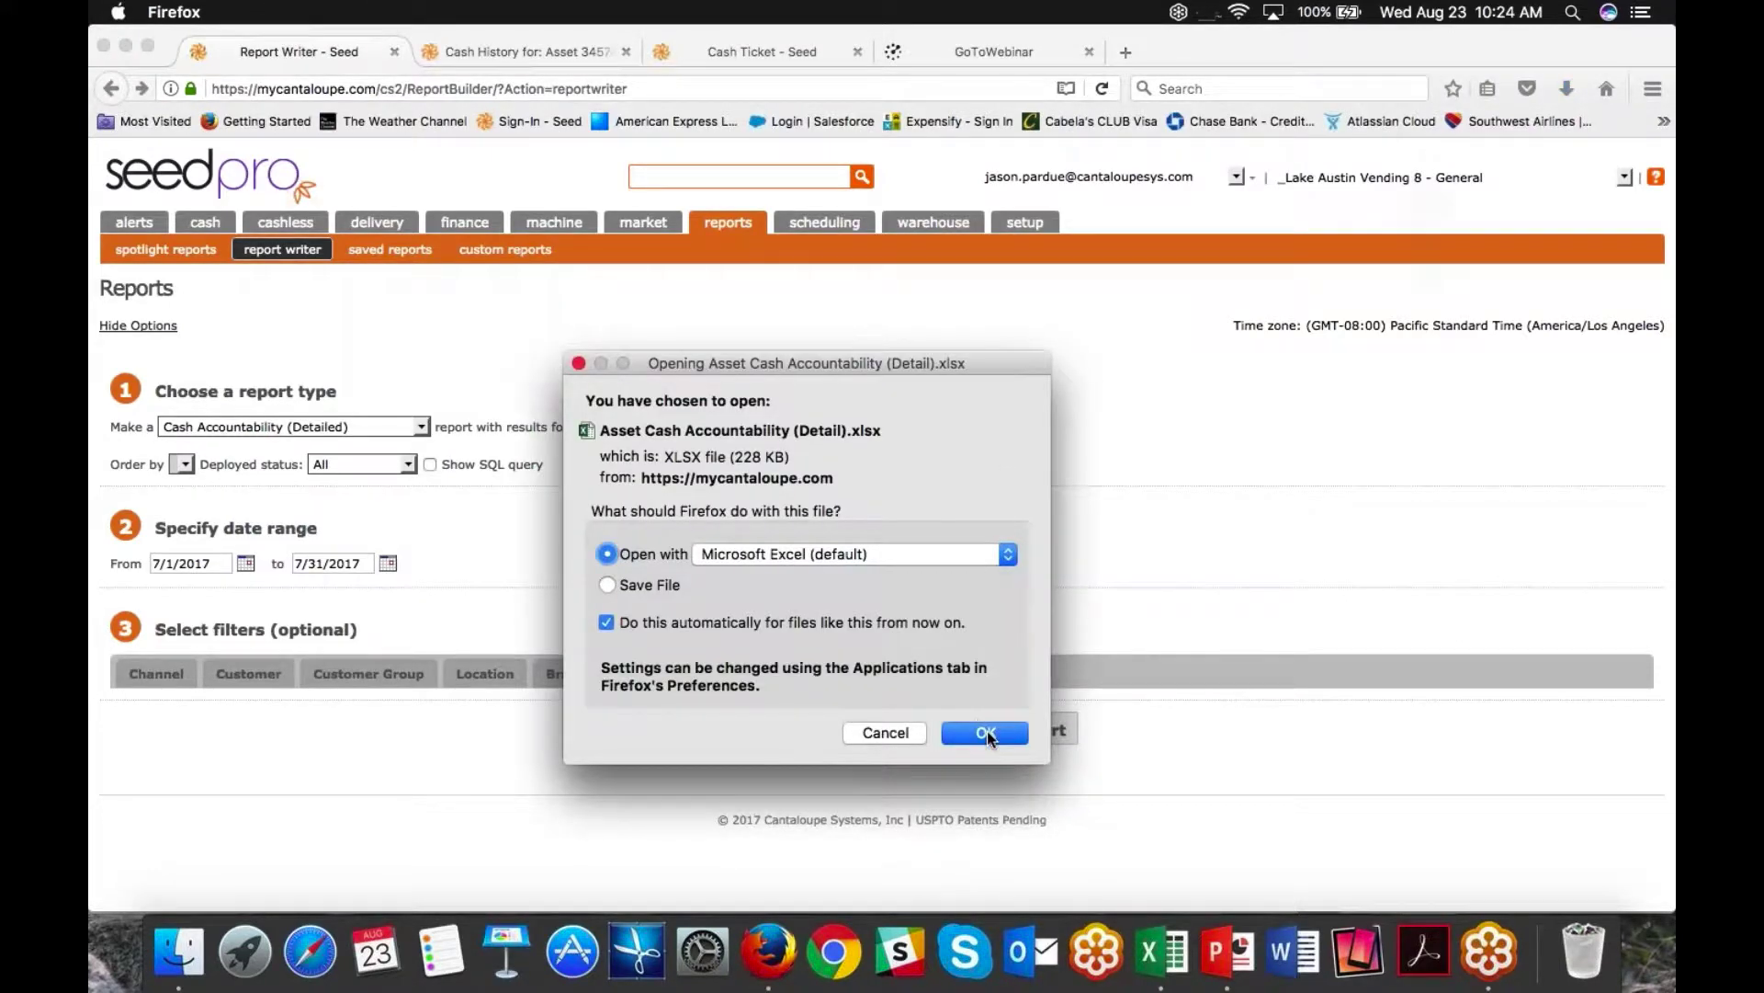
left_click(987, 731)
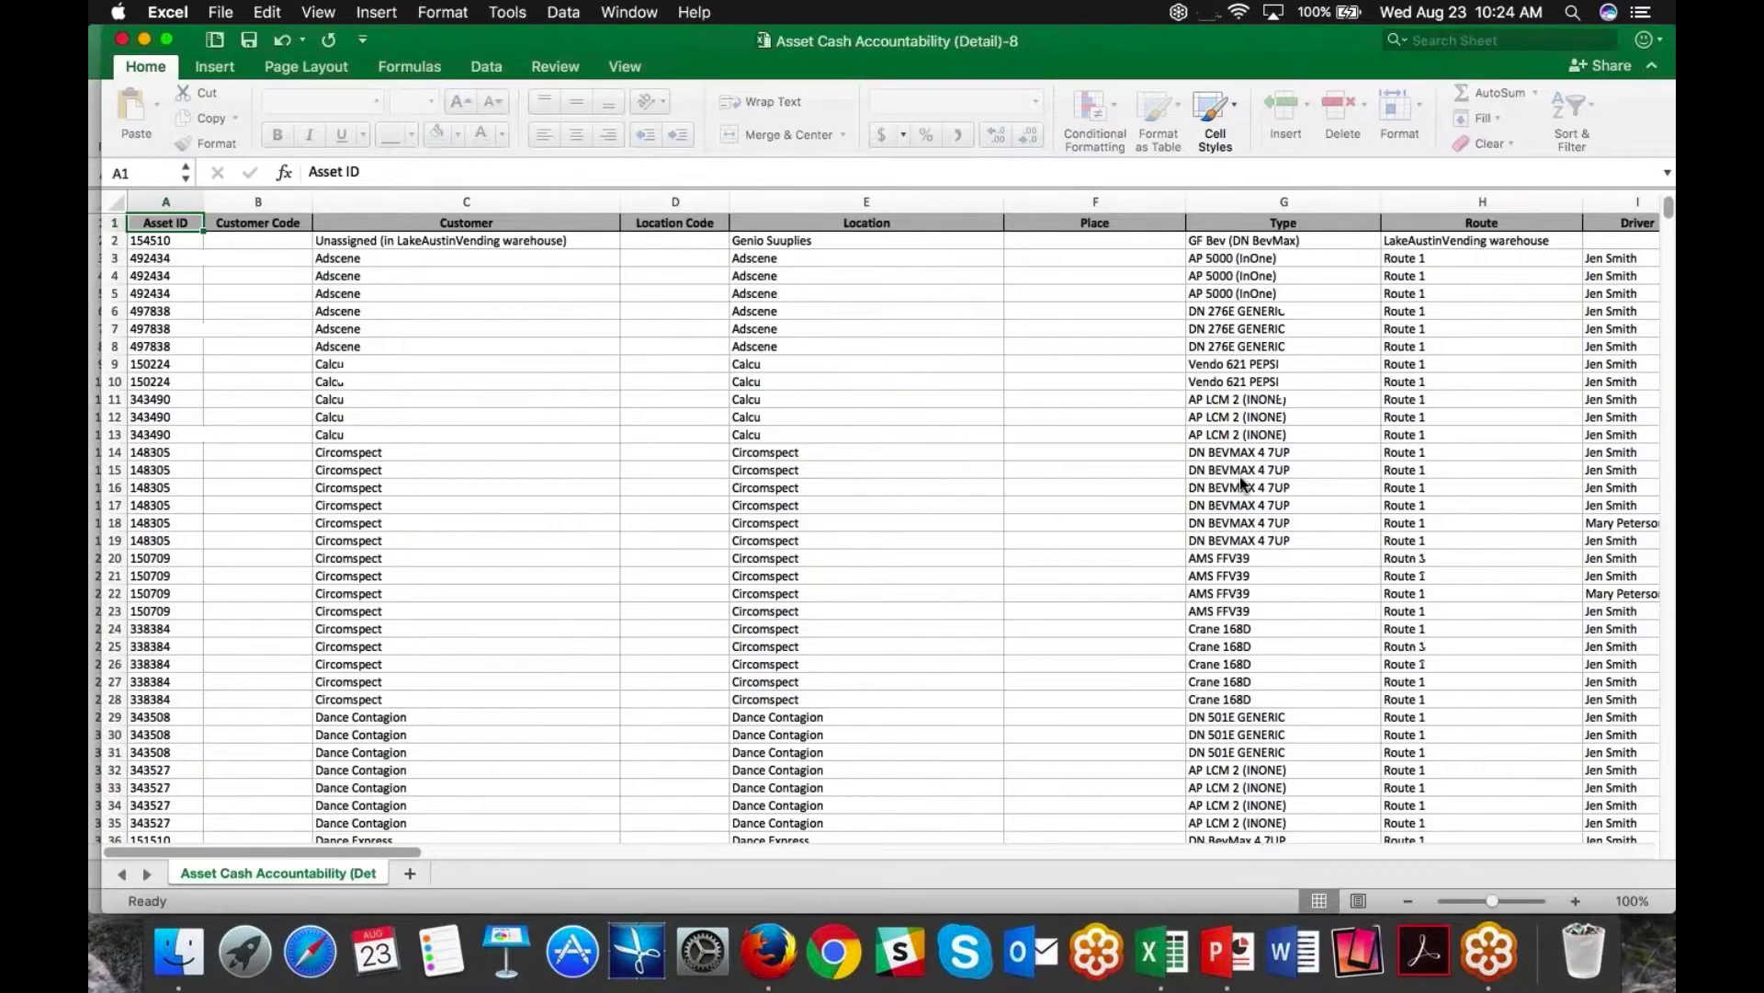
Step: Select the DEX +/- column in the newly exported sheet and examine its values further down the rows
scroll(1241, 478, "right", 10)
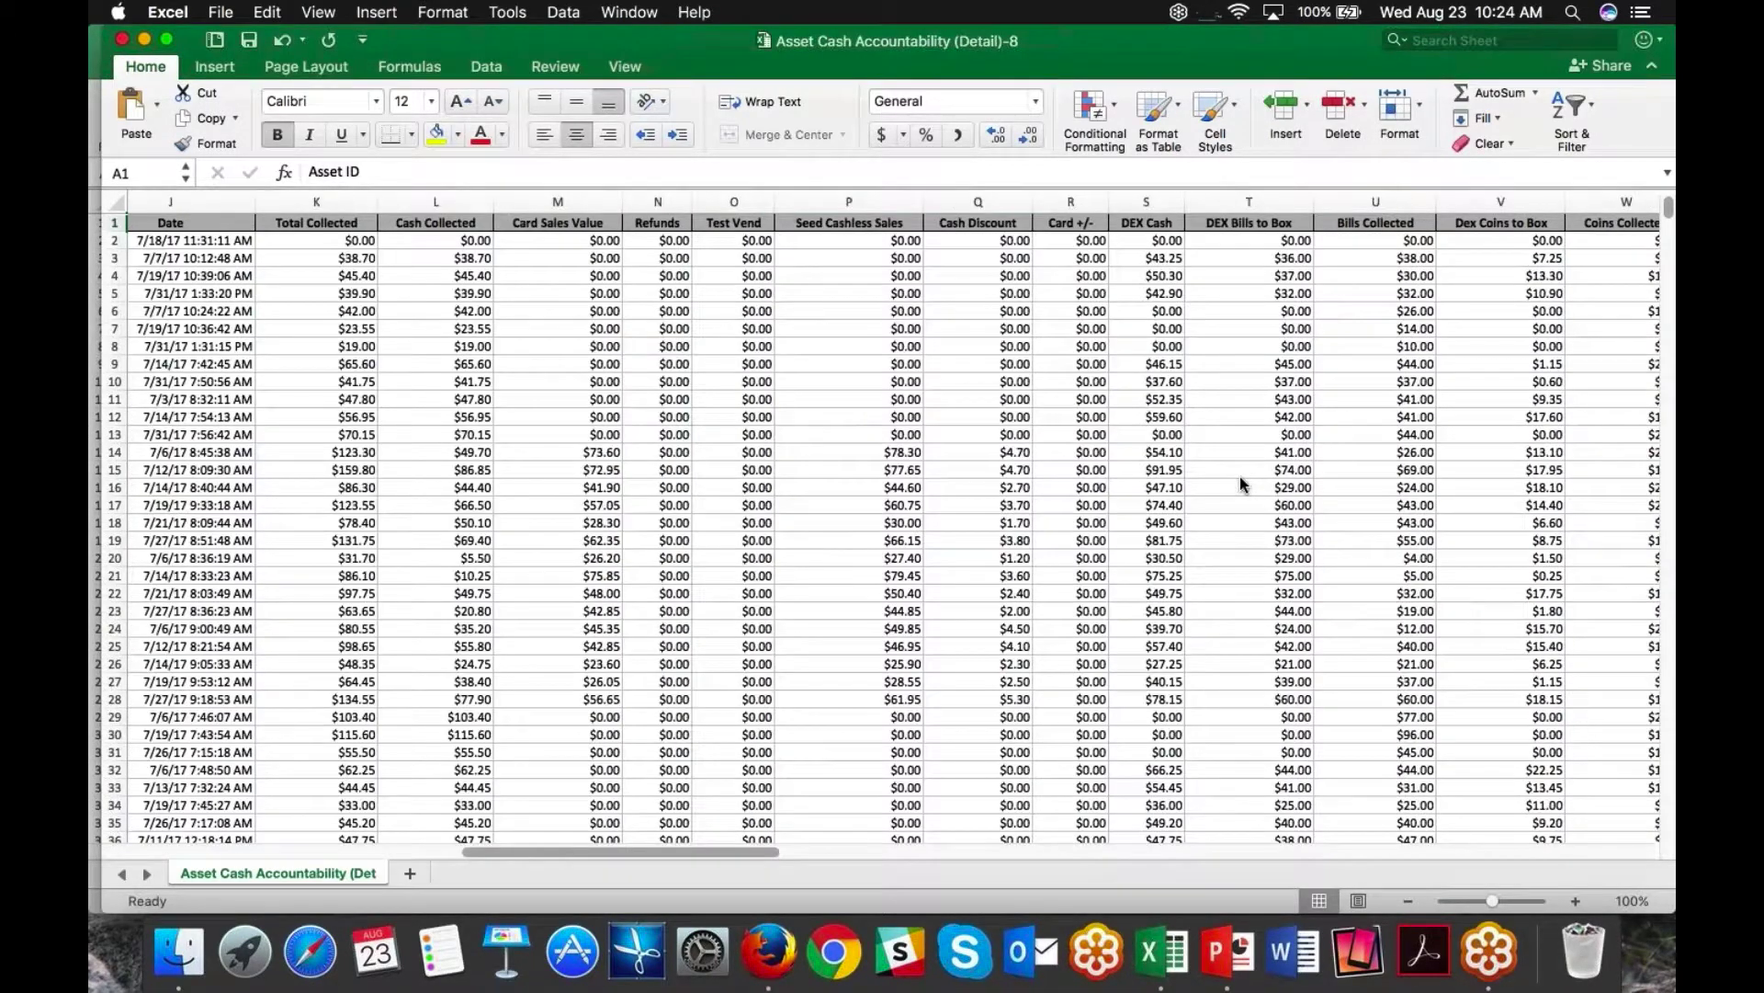
scroll(1239, 478, "right", 10)
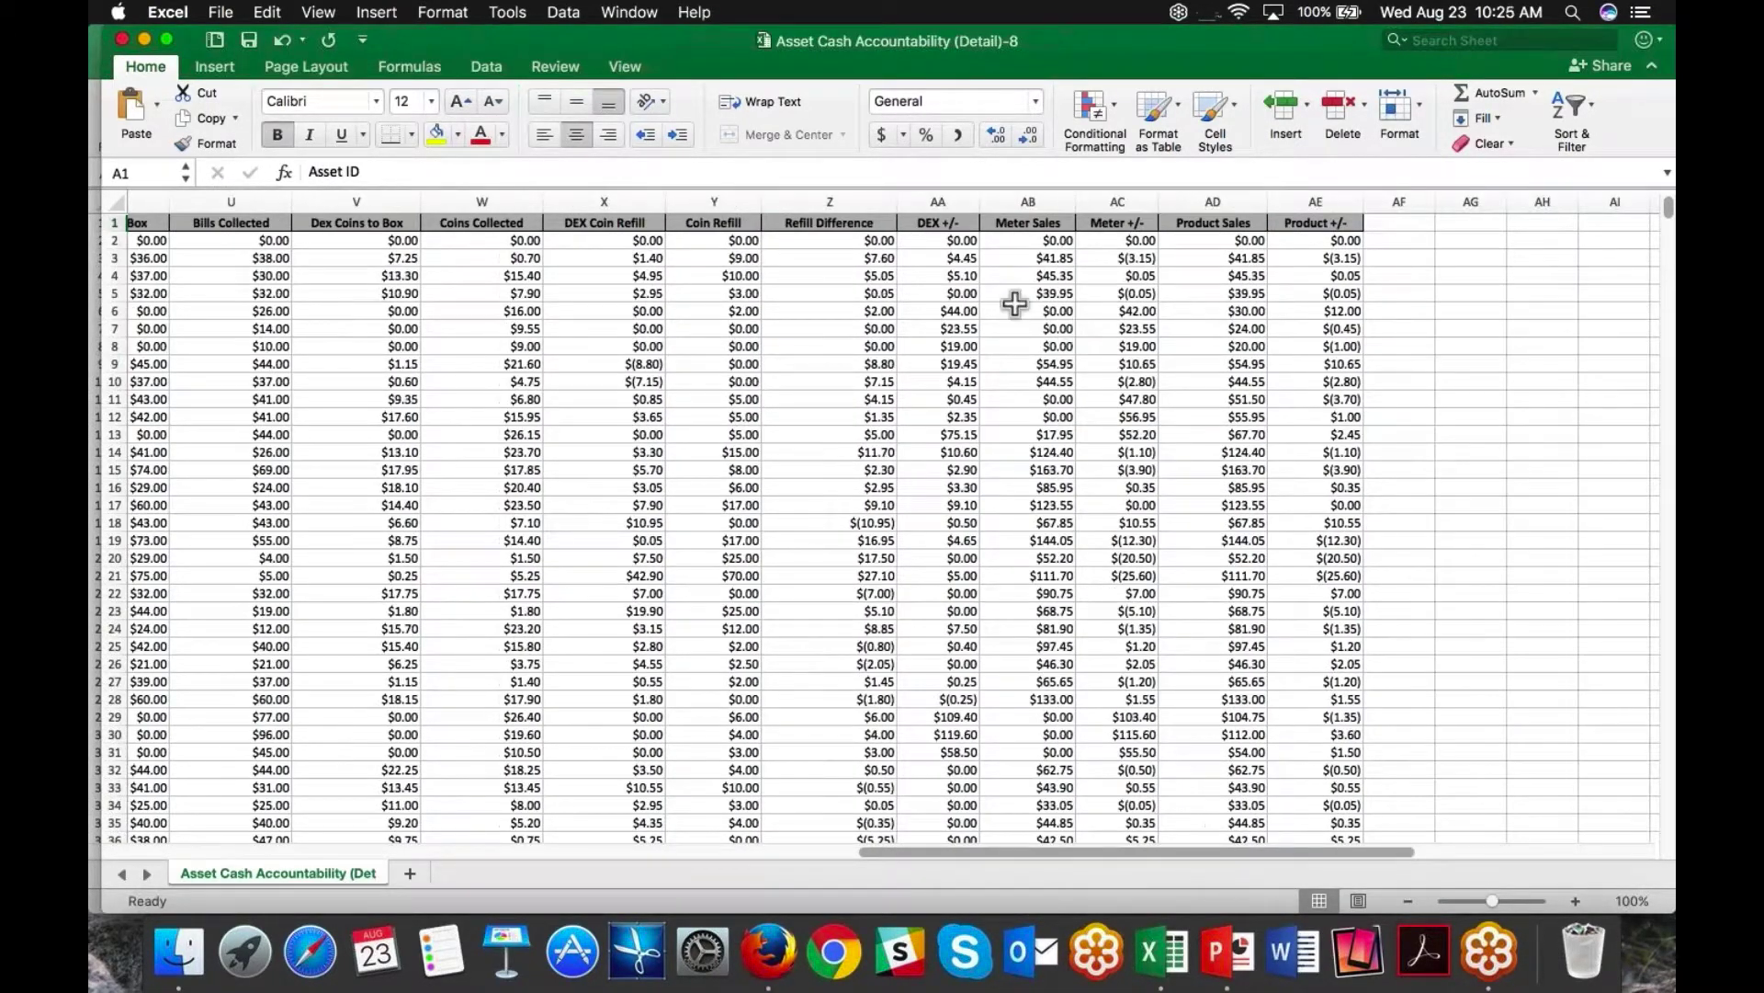
left_click(938, 202)
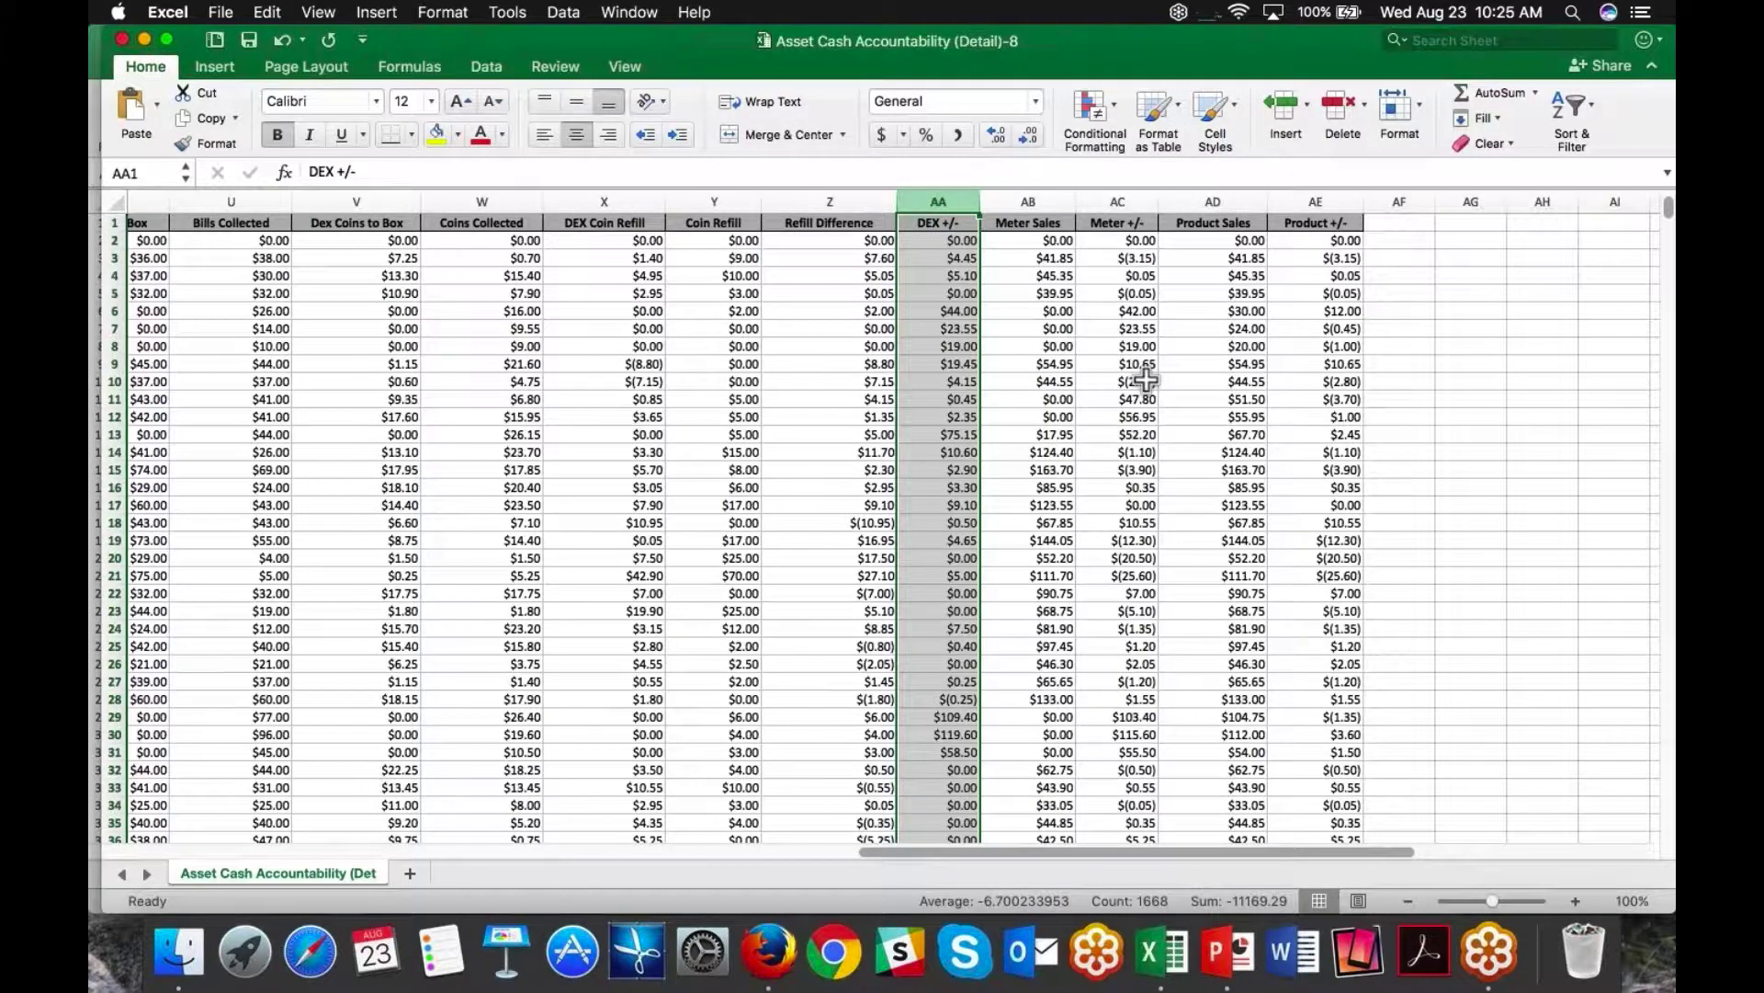
scroll(1146, 379, "down", 10)
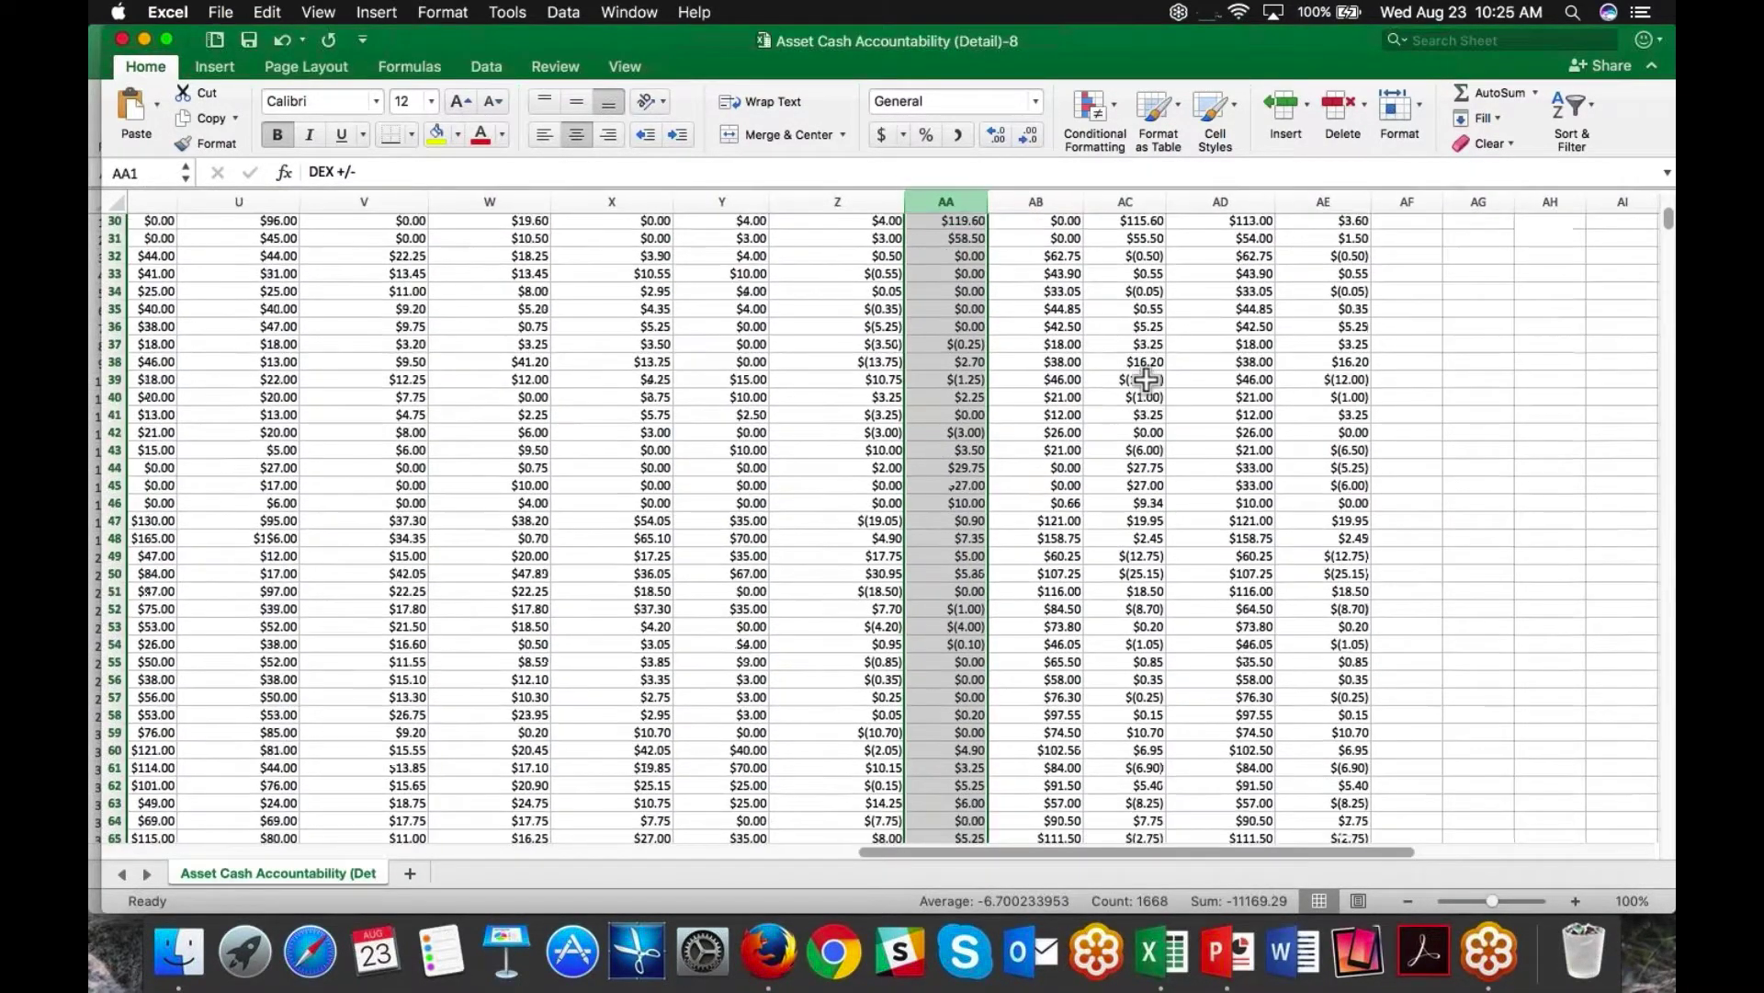
scroll(1146, 379, "down", 3)
scroll(1144, 379, "left", 3)
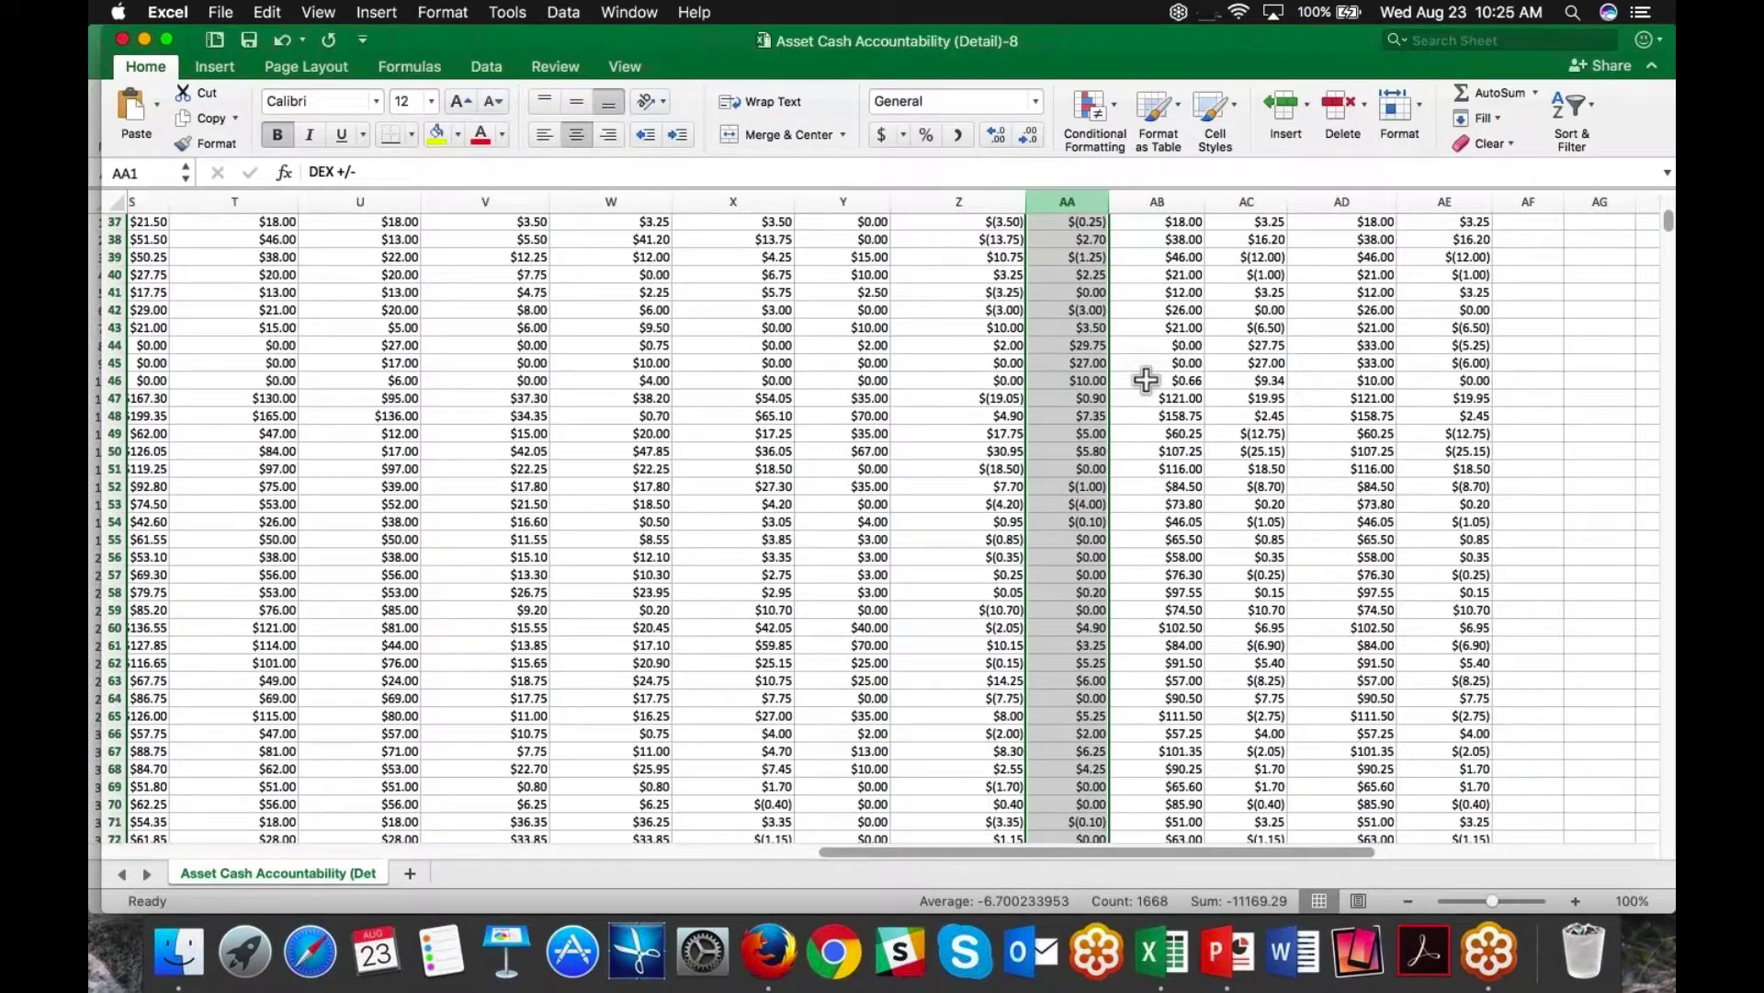
Step: Select the DEX +/- values in rows 55 to 59 together and one by one, and return to the header row
left_click_drag(1095, 534, 1095, 605)
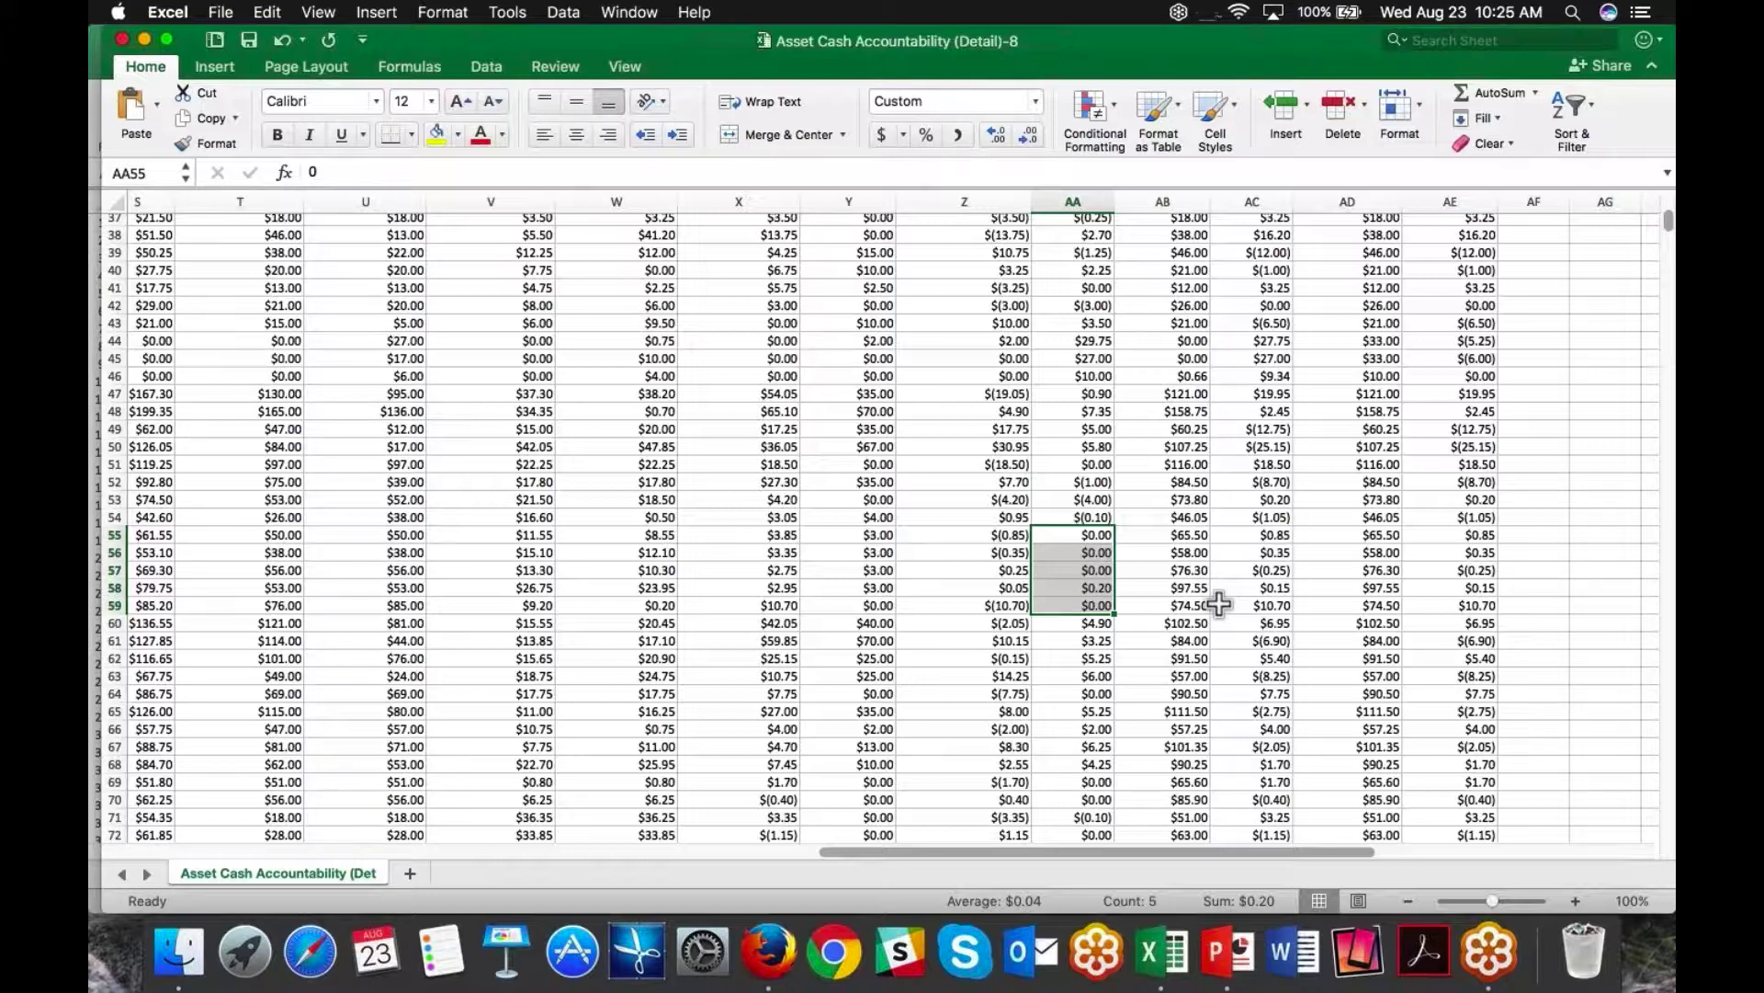
left_click_drag(1097, 536, 1098, 608)
left_click(1097, 604)
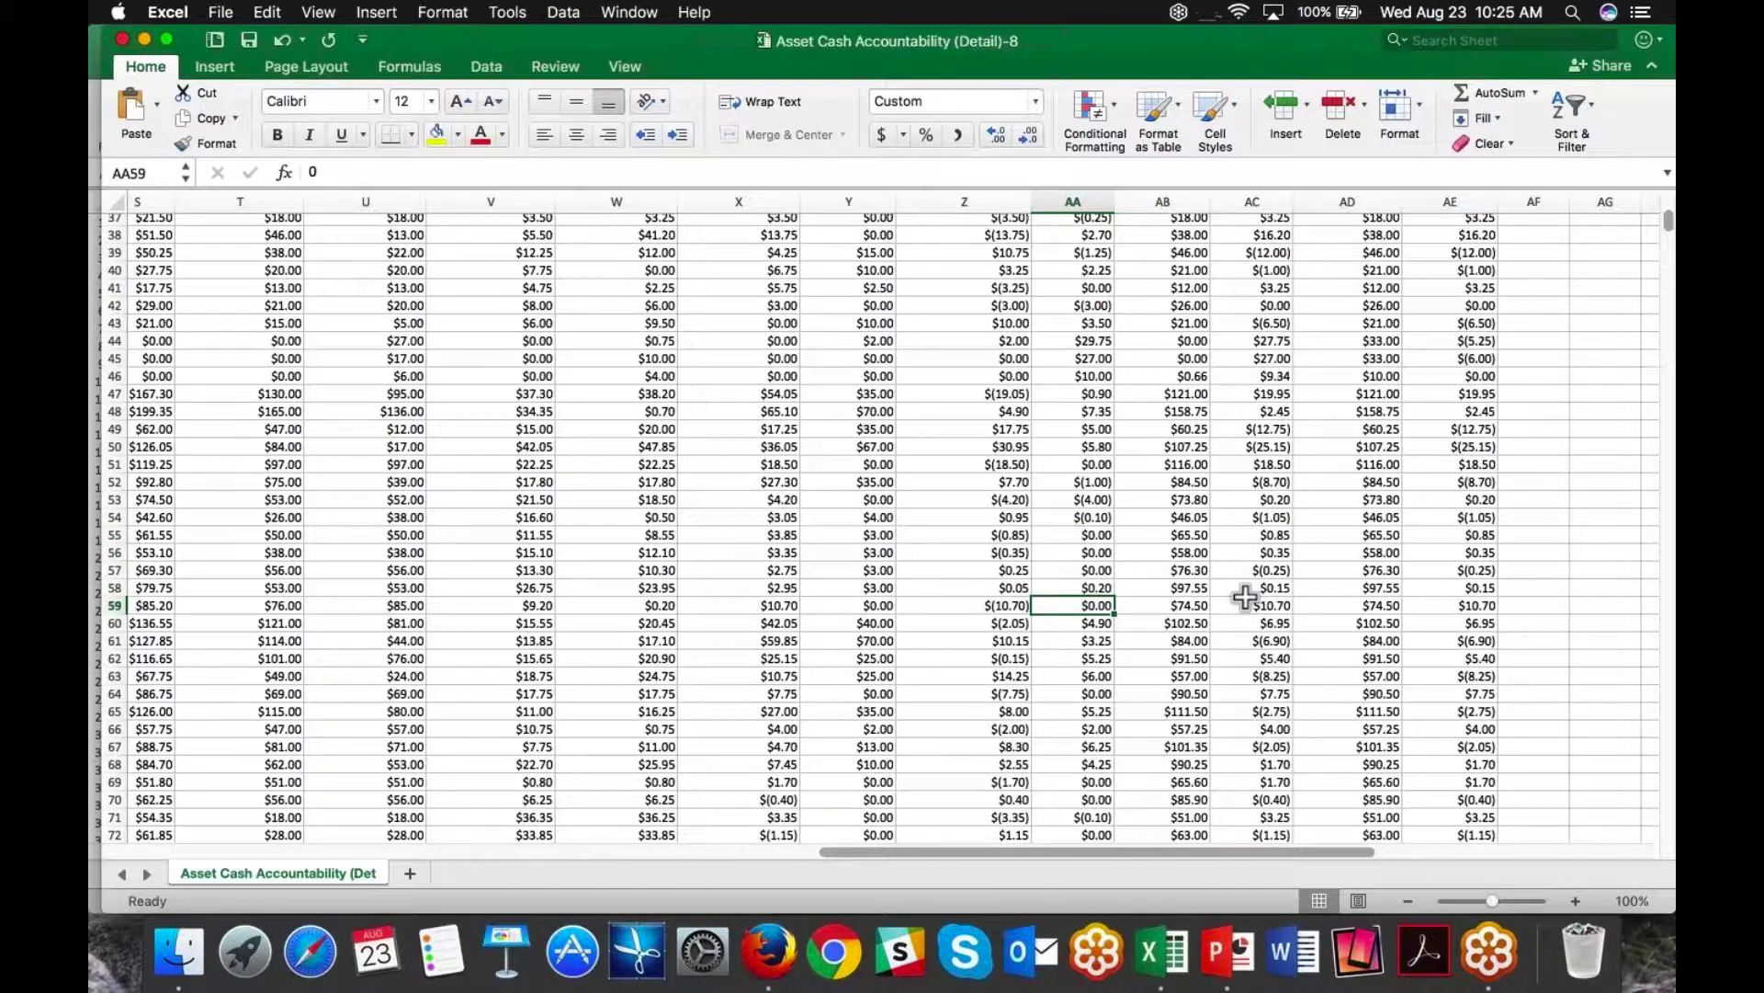
left_click(1100, 534)
left_click(1098, 552)
left_click(1098, 570)
left_click(1102, 590)
scroll(1220, 605, "up", 12)
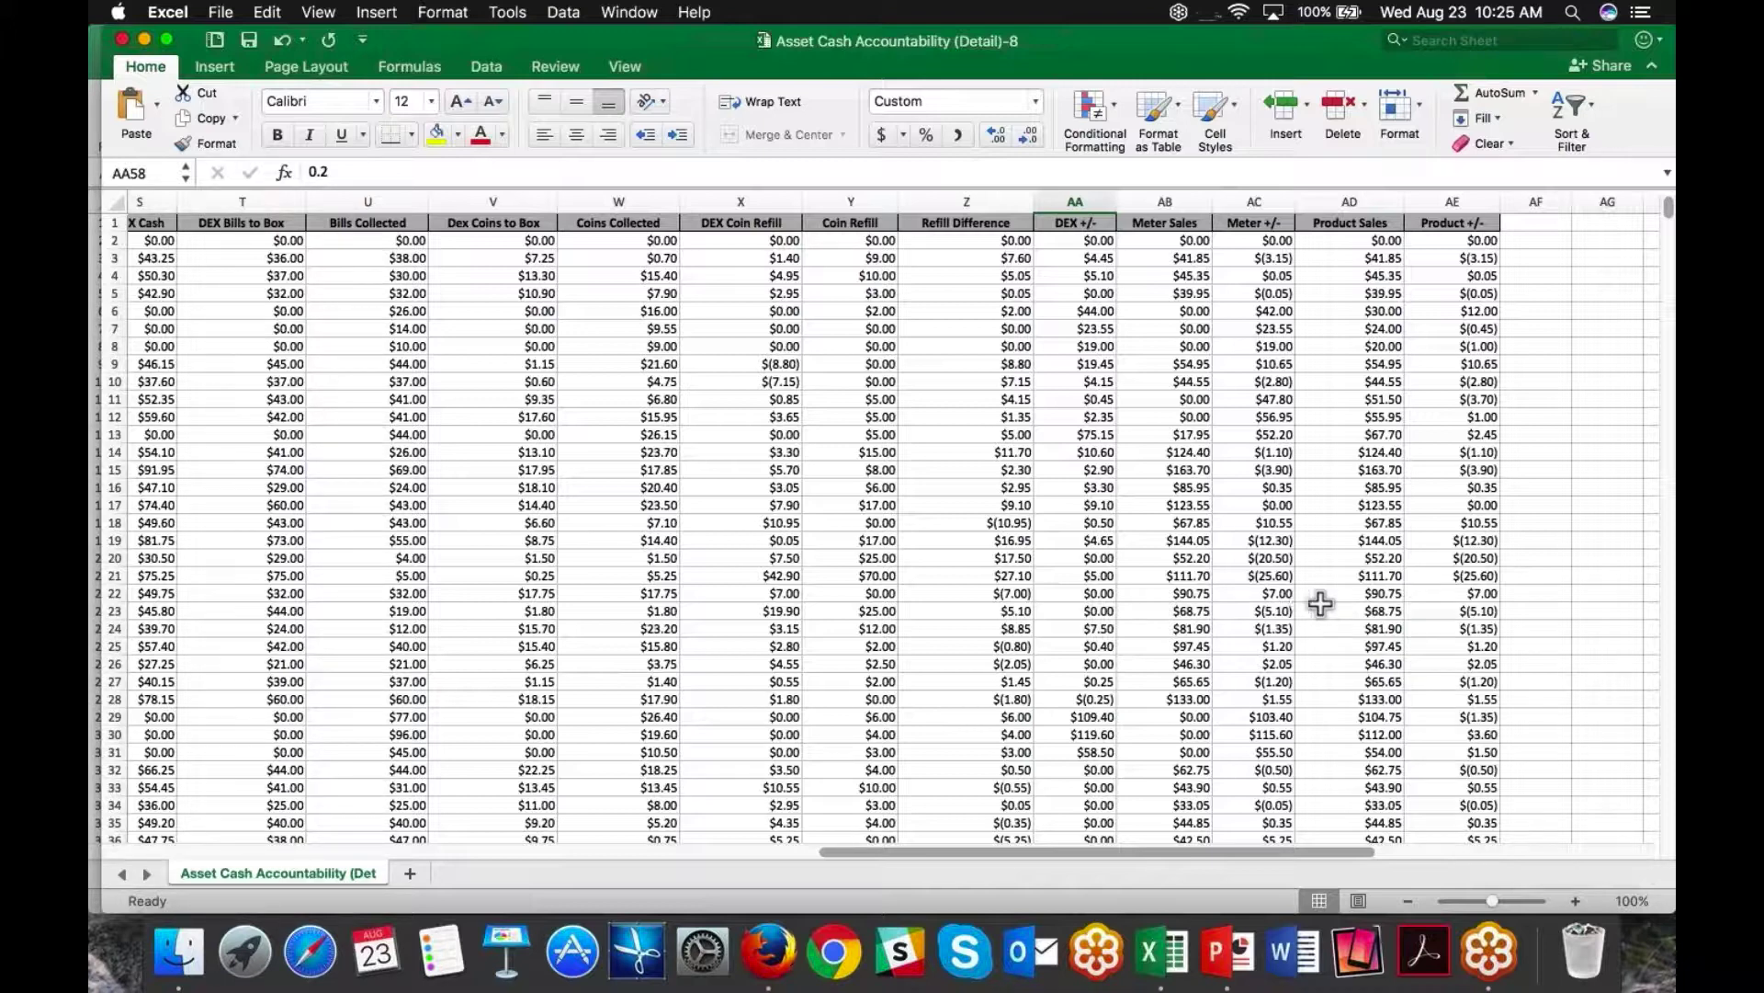
Step: Close both exported cash accountability workbooks, discarding the unsaved changes to Asset Cash Accountability (Detail)-7
left_click(122, 43)
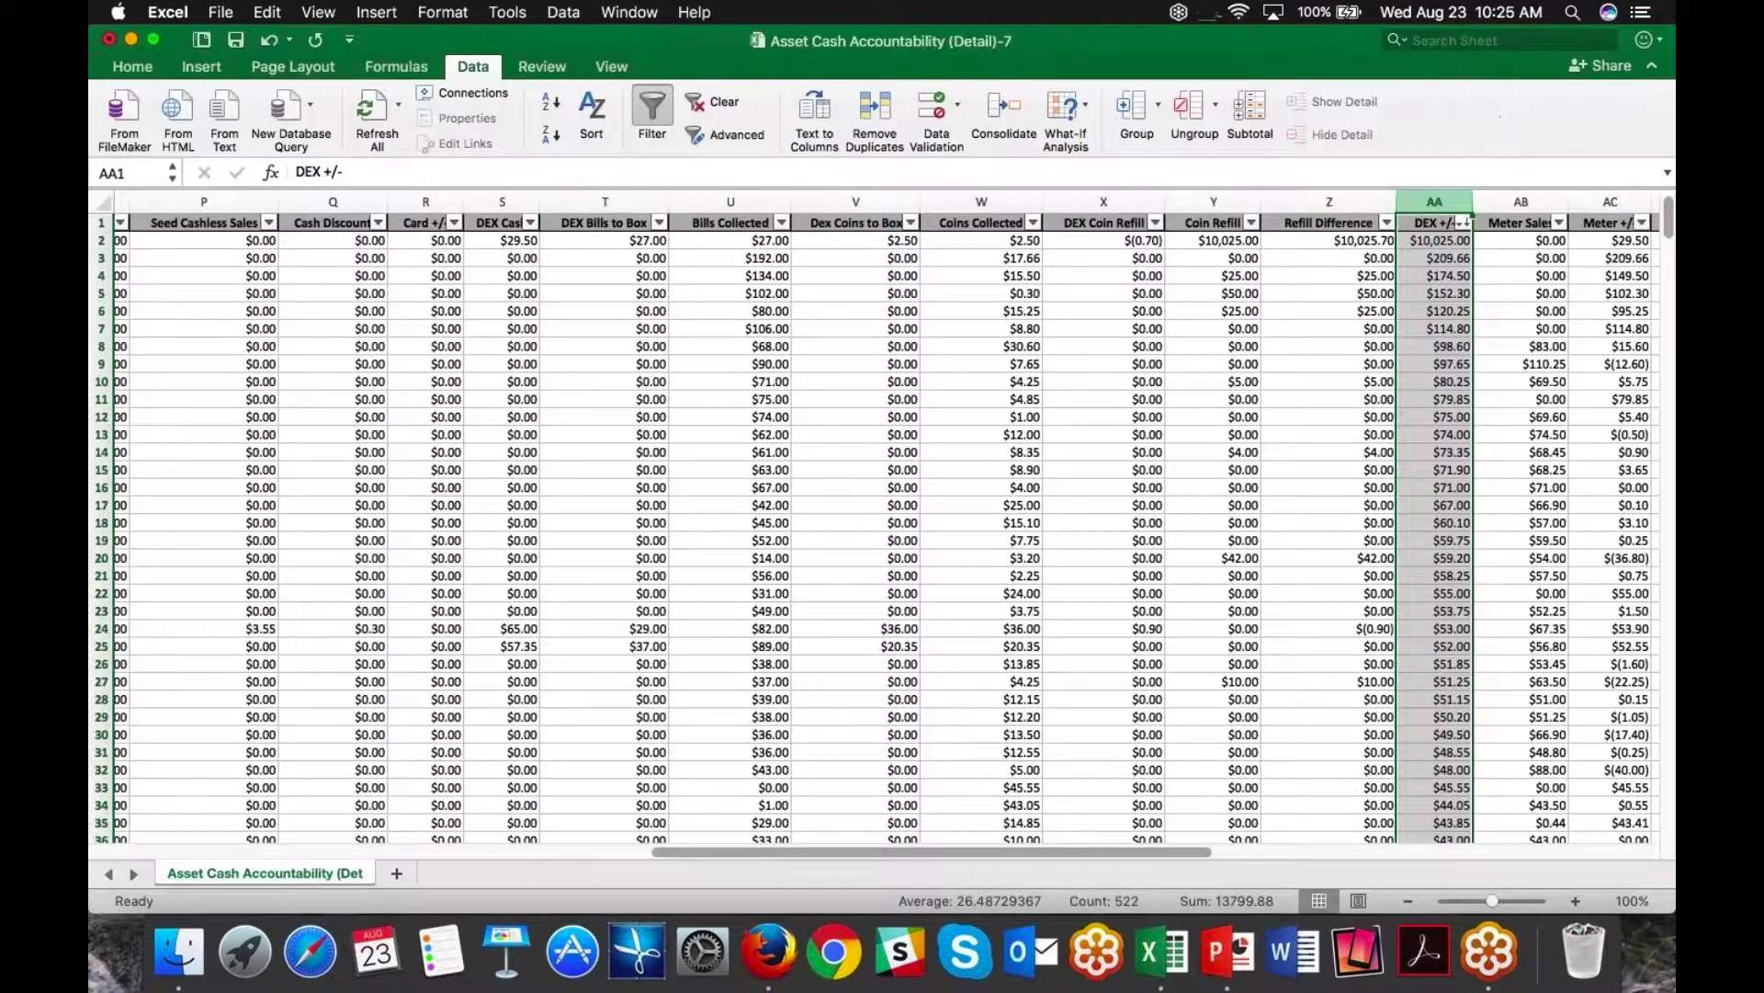
left_click(108, 39)
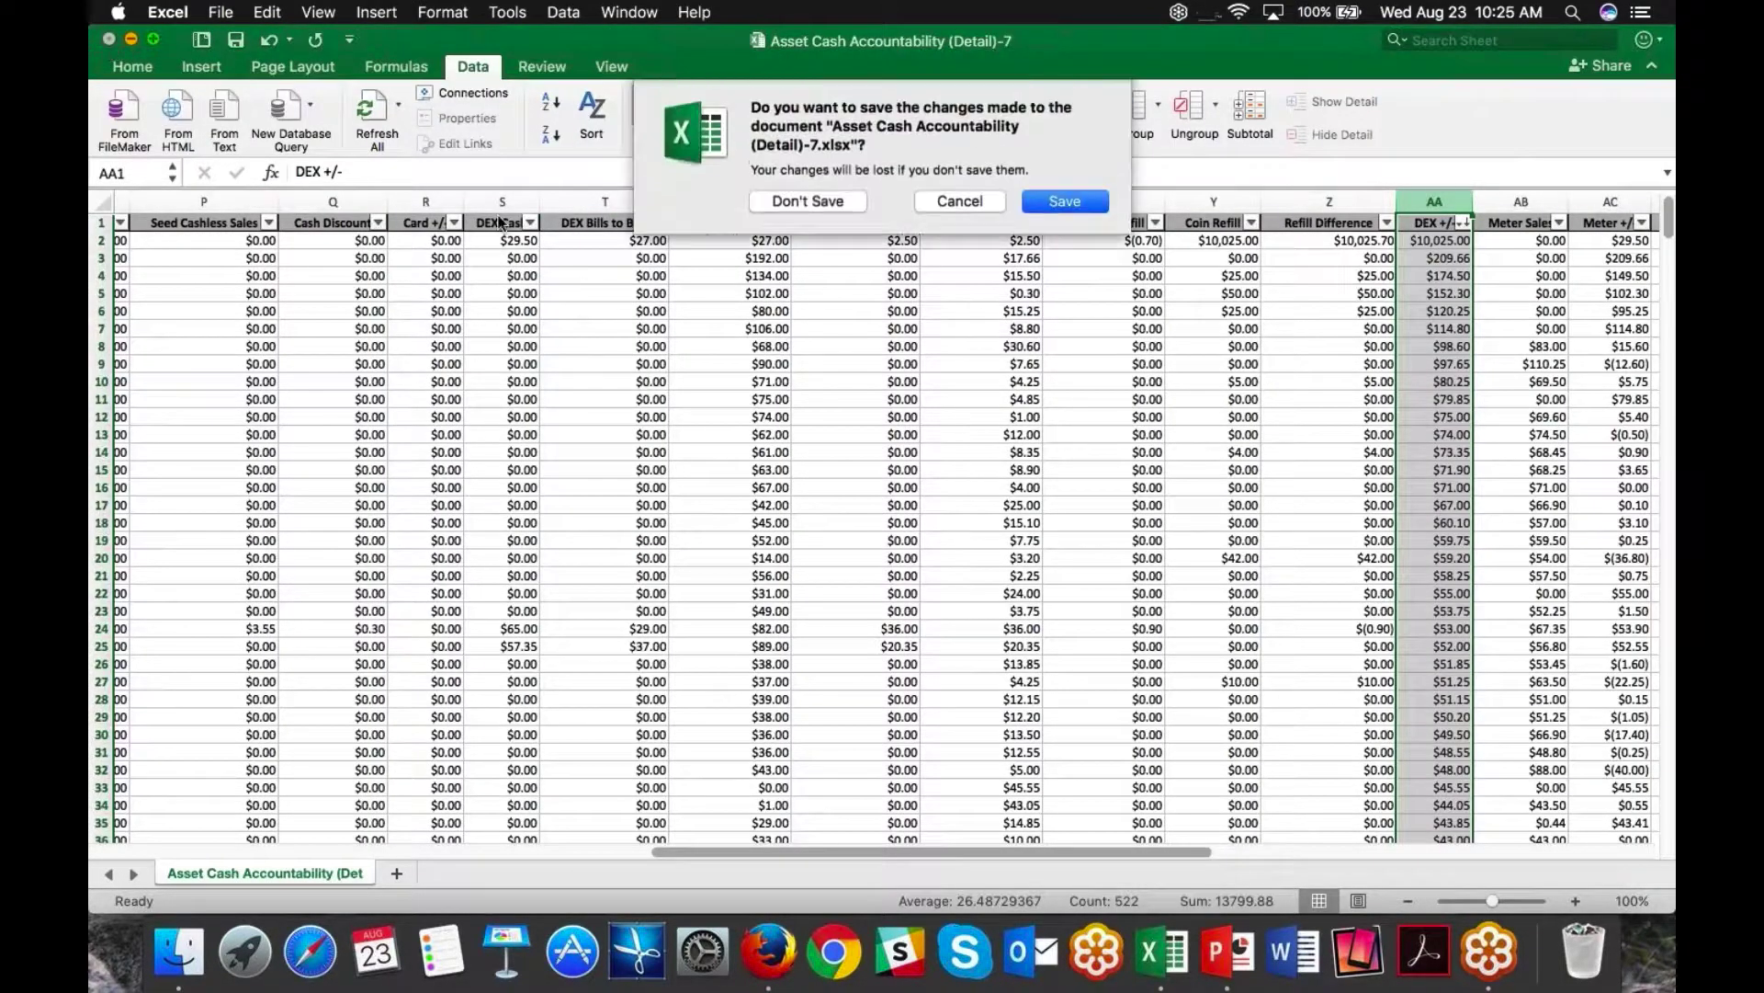
left_click(791, 201)
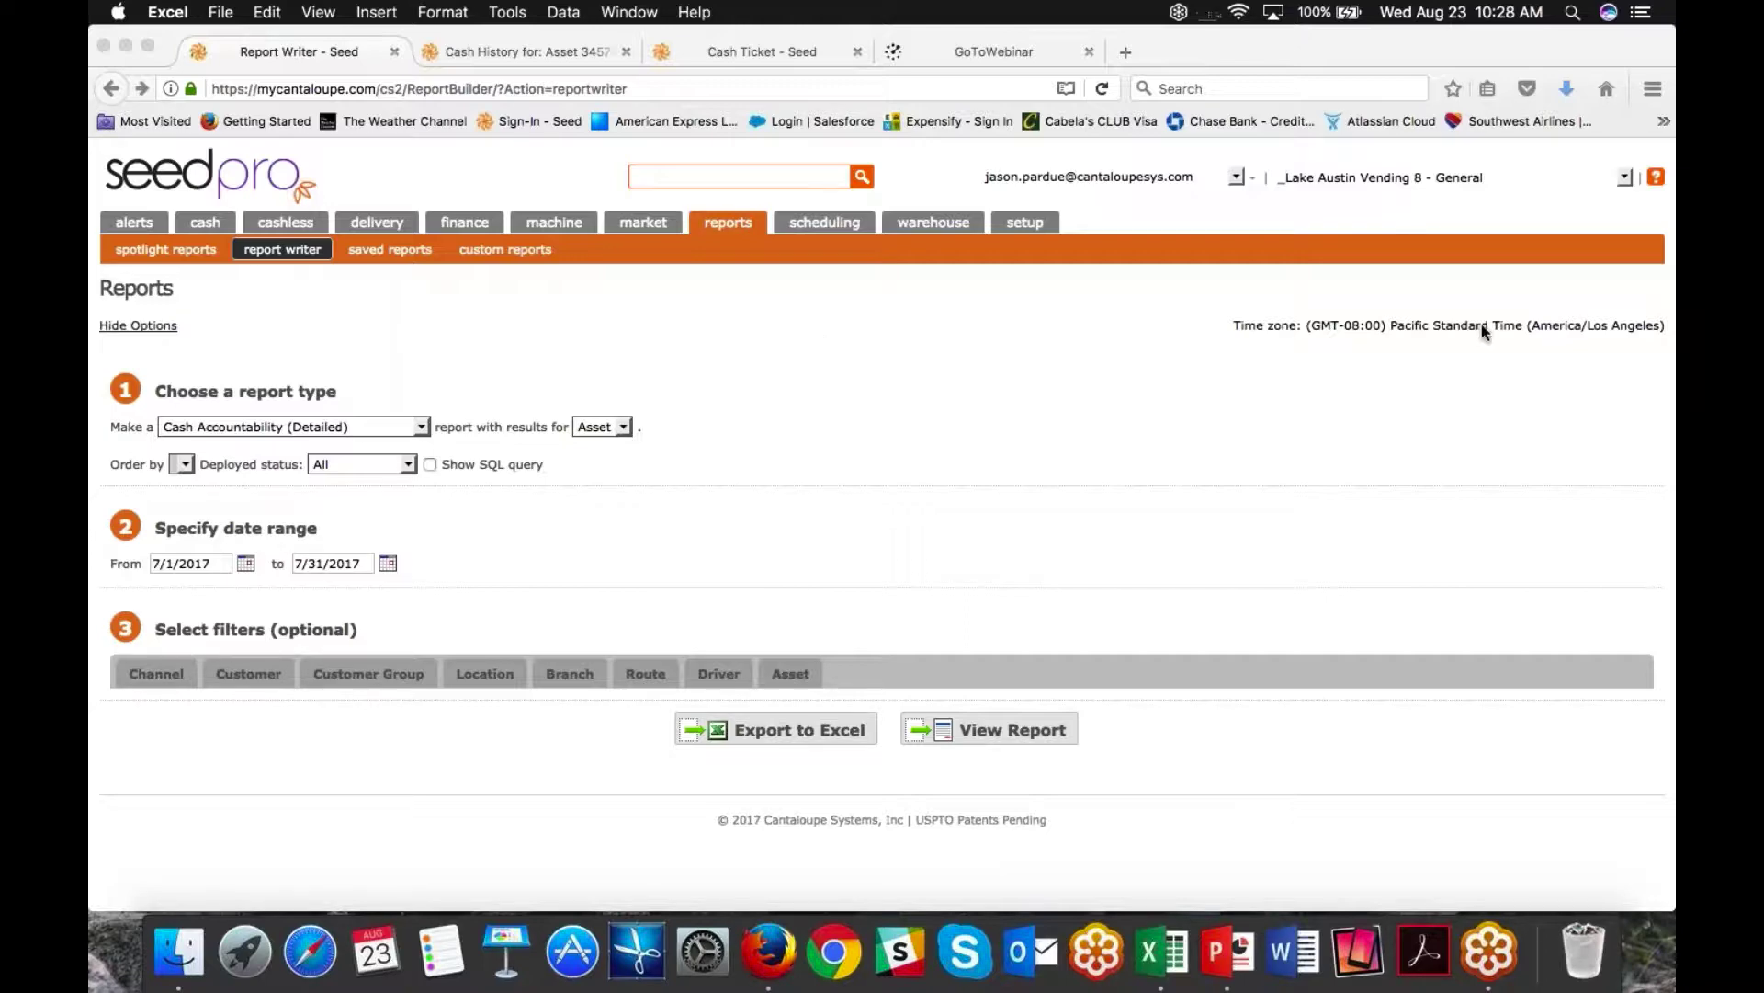
Step: Switch to the Cash Accountability Webinar v6 presentation in PowerPoint and expand its window to full screen
left_click(1223, 956)
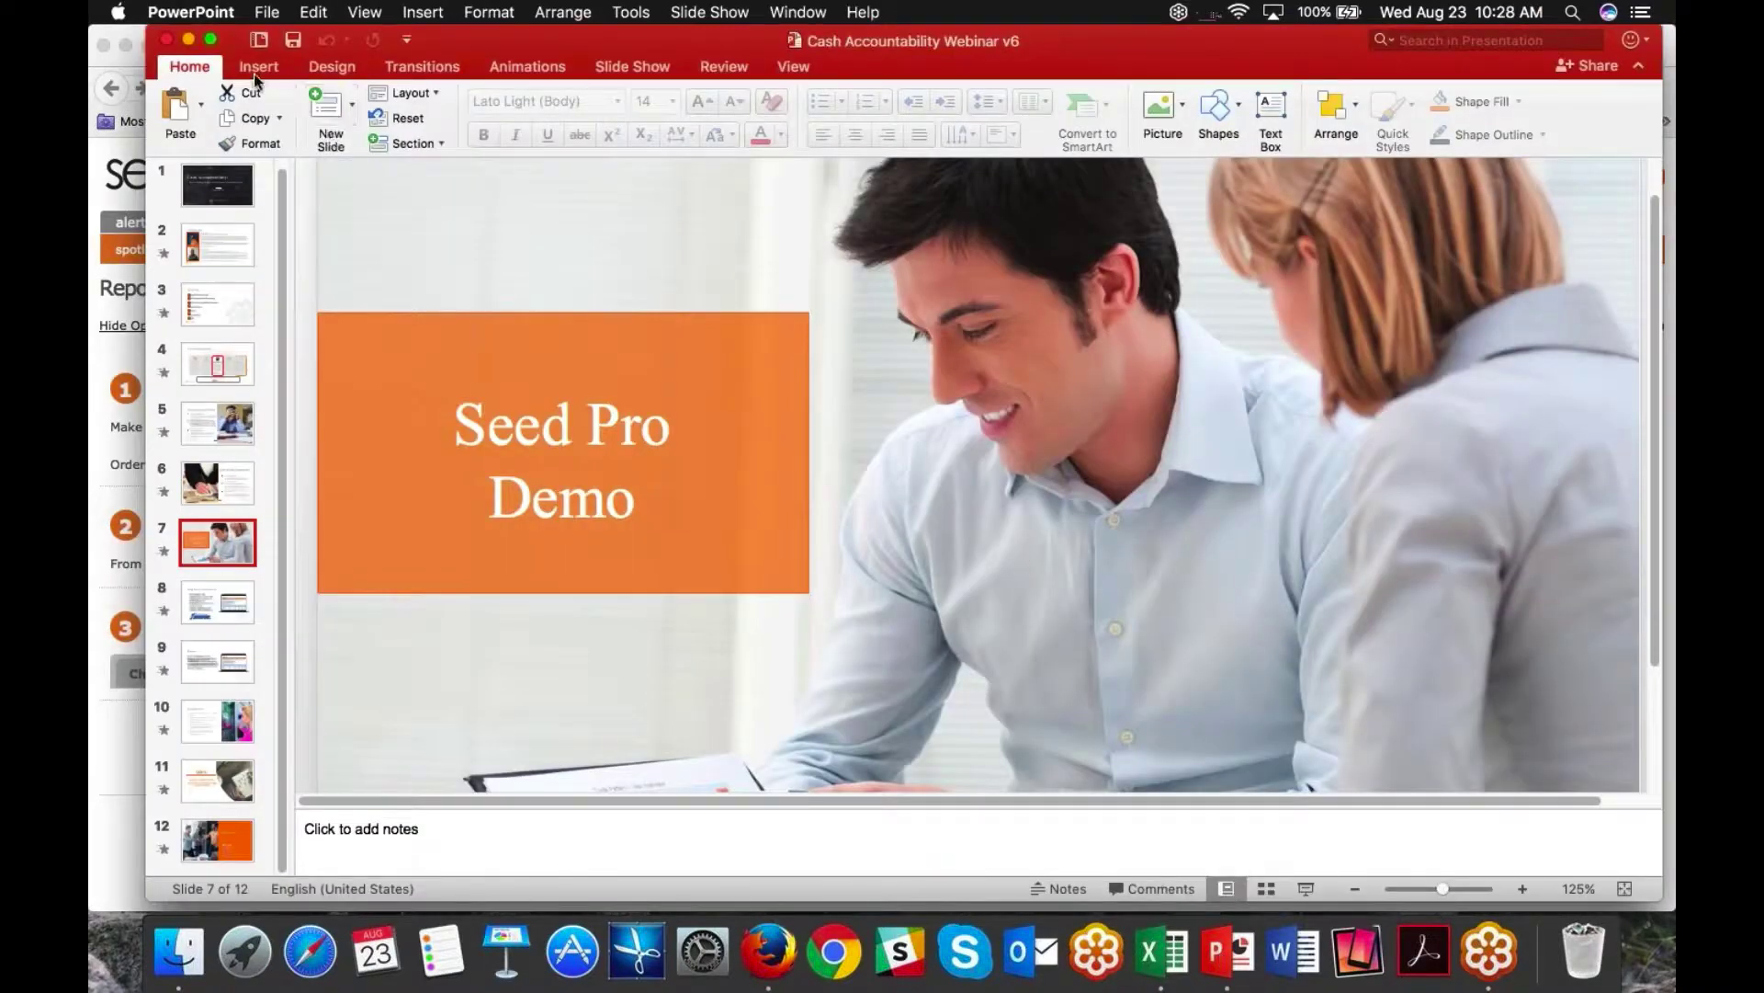
left_click(218, 42)
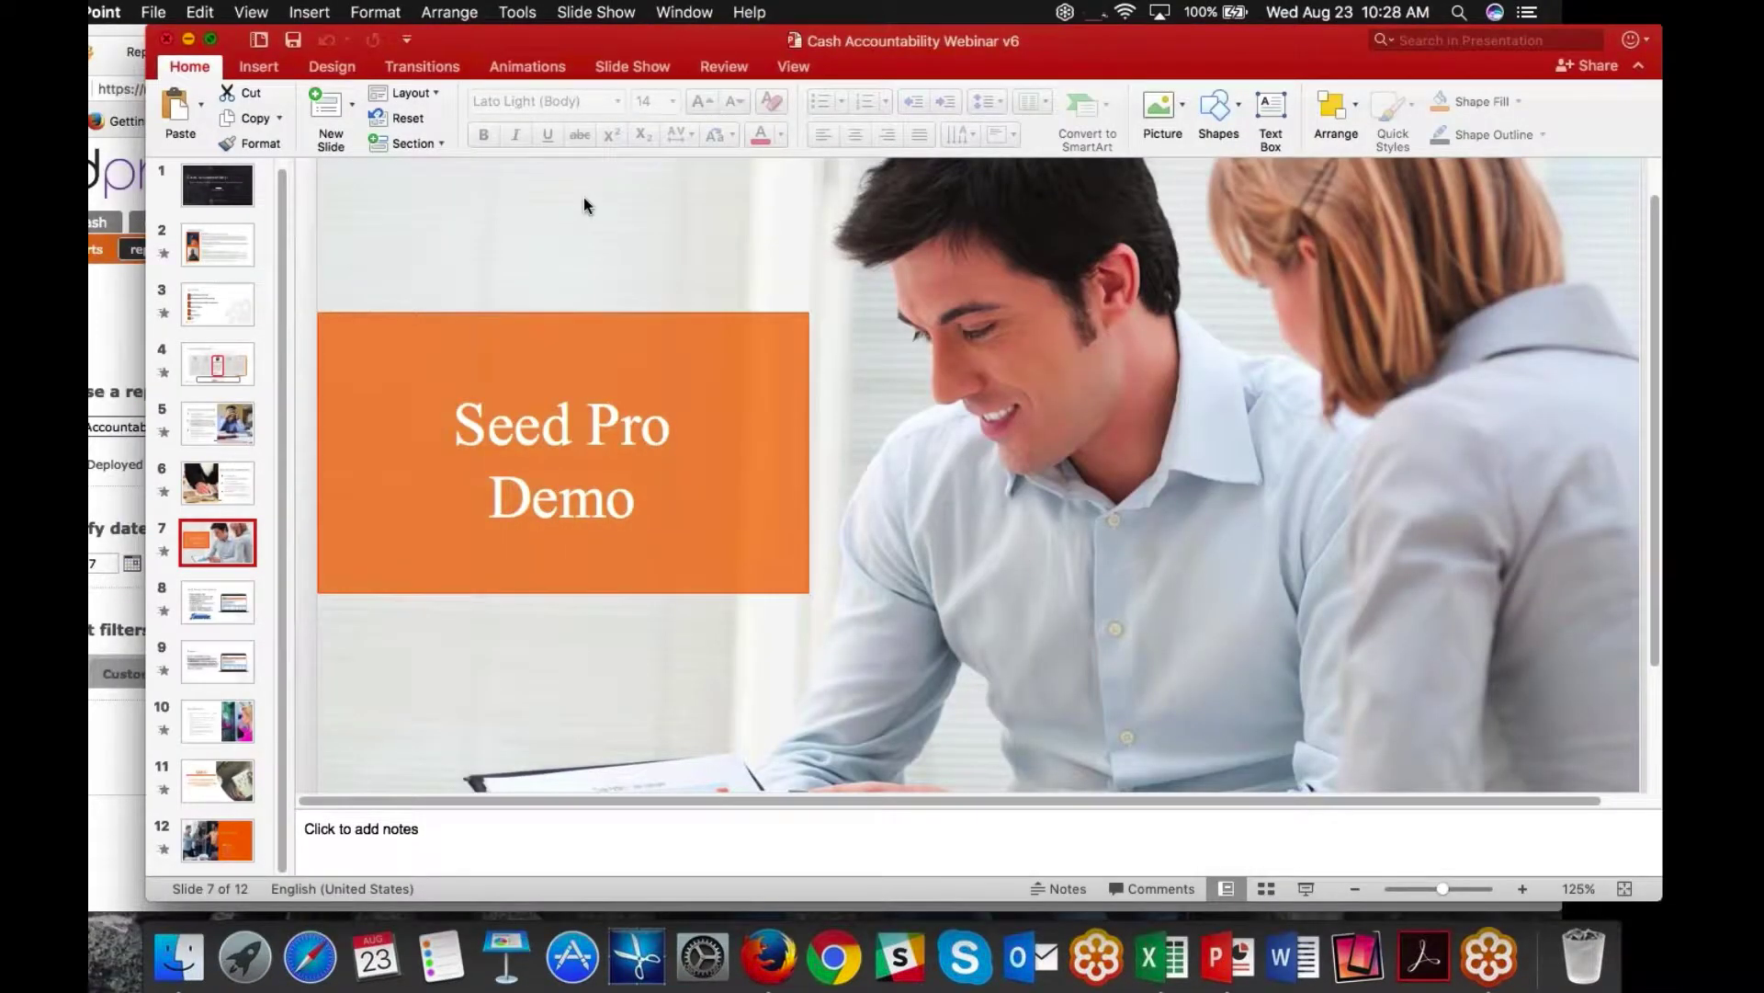
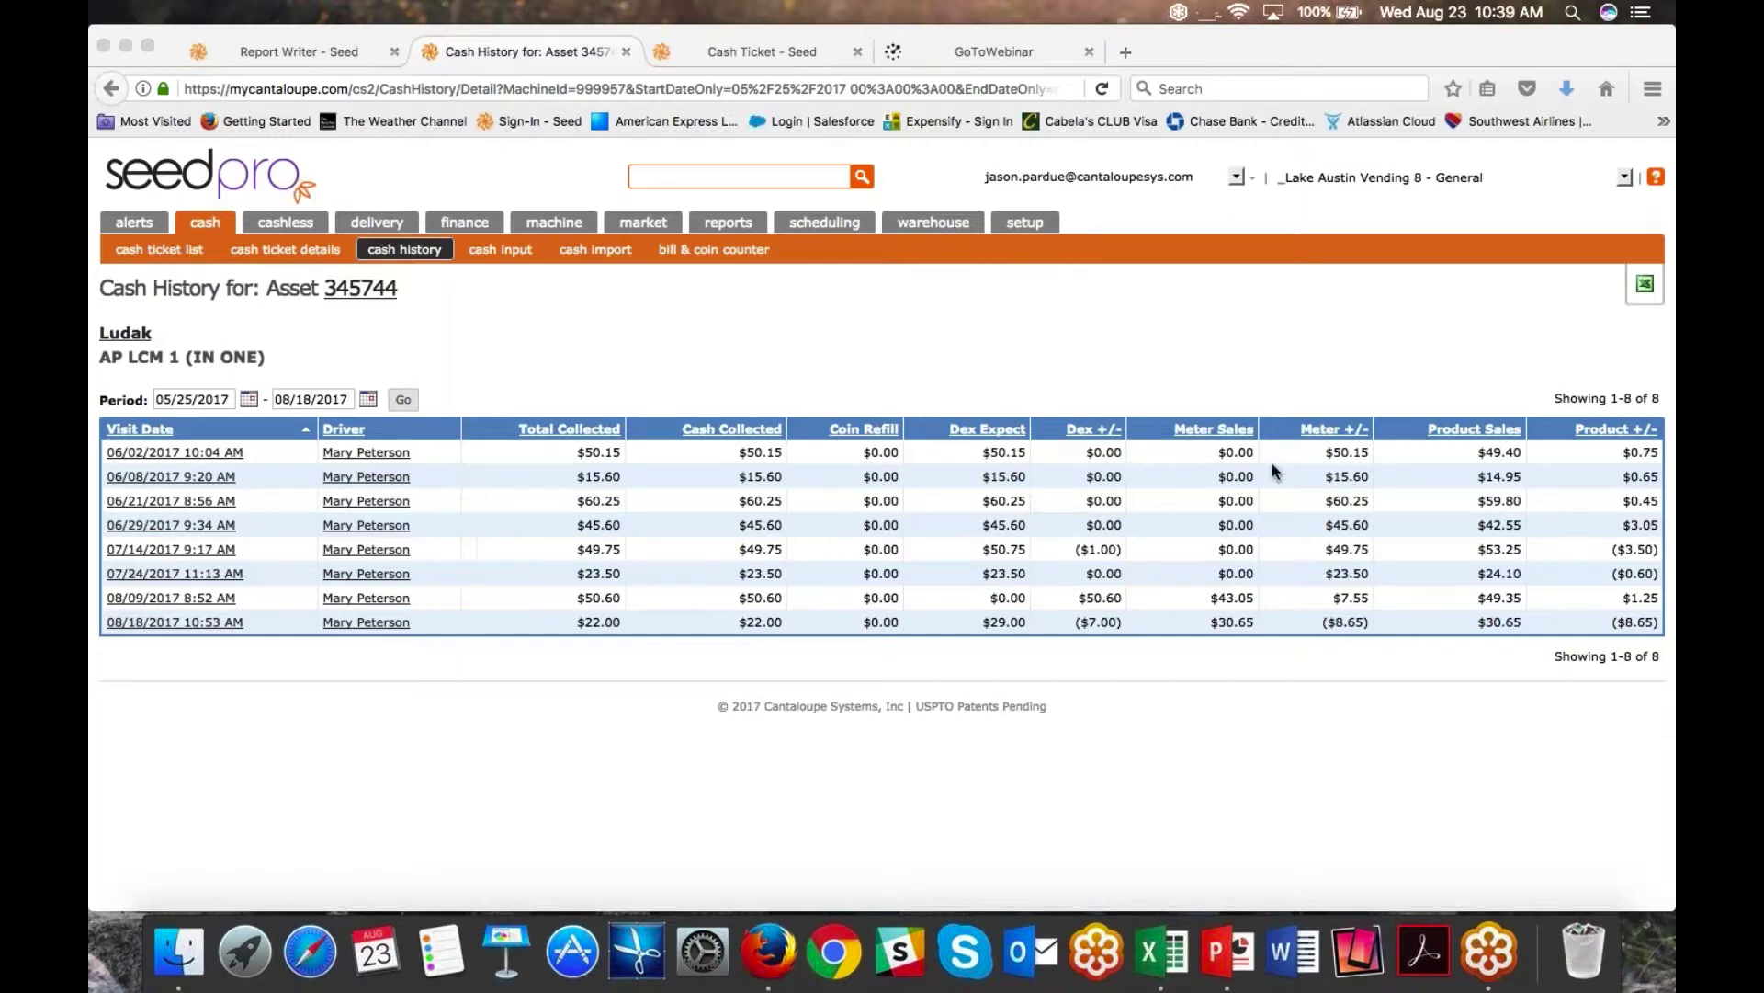
Step: Open the cash ticket for the 08/18/2017 10:53 AM visit from the asset's cash history in a new browser tab
left_click(174, 625)
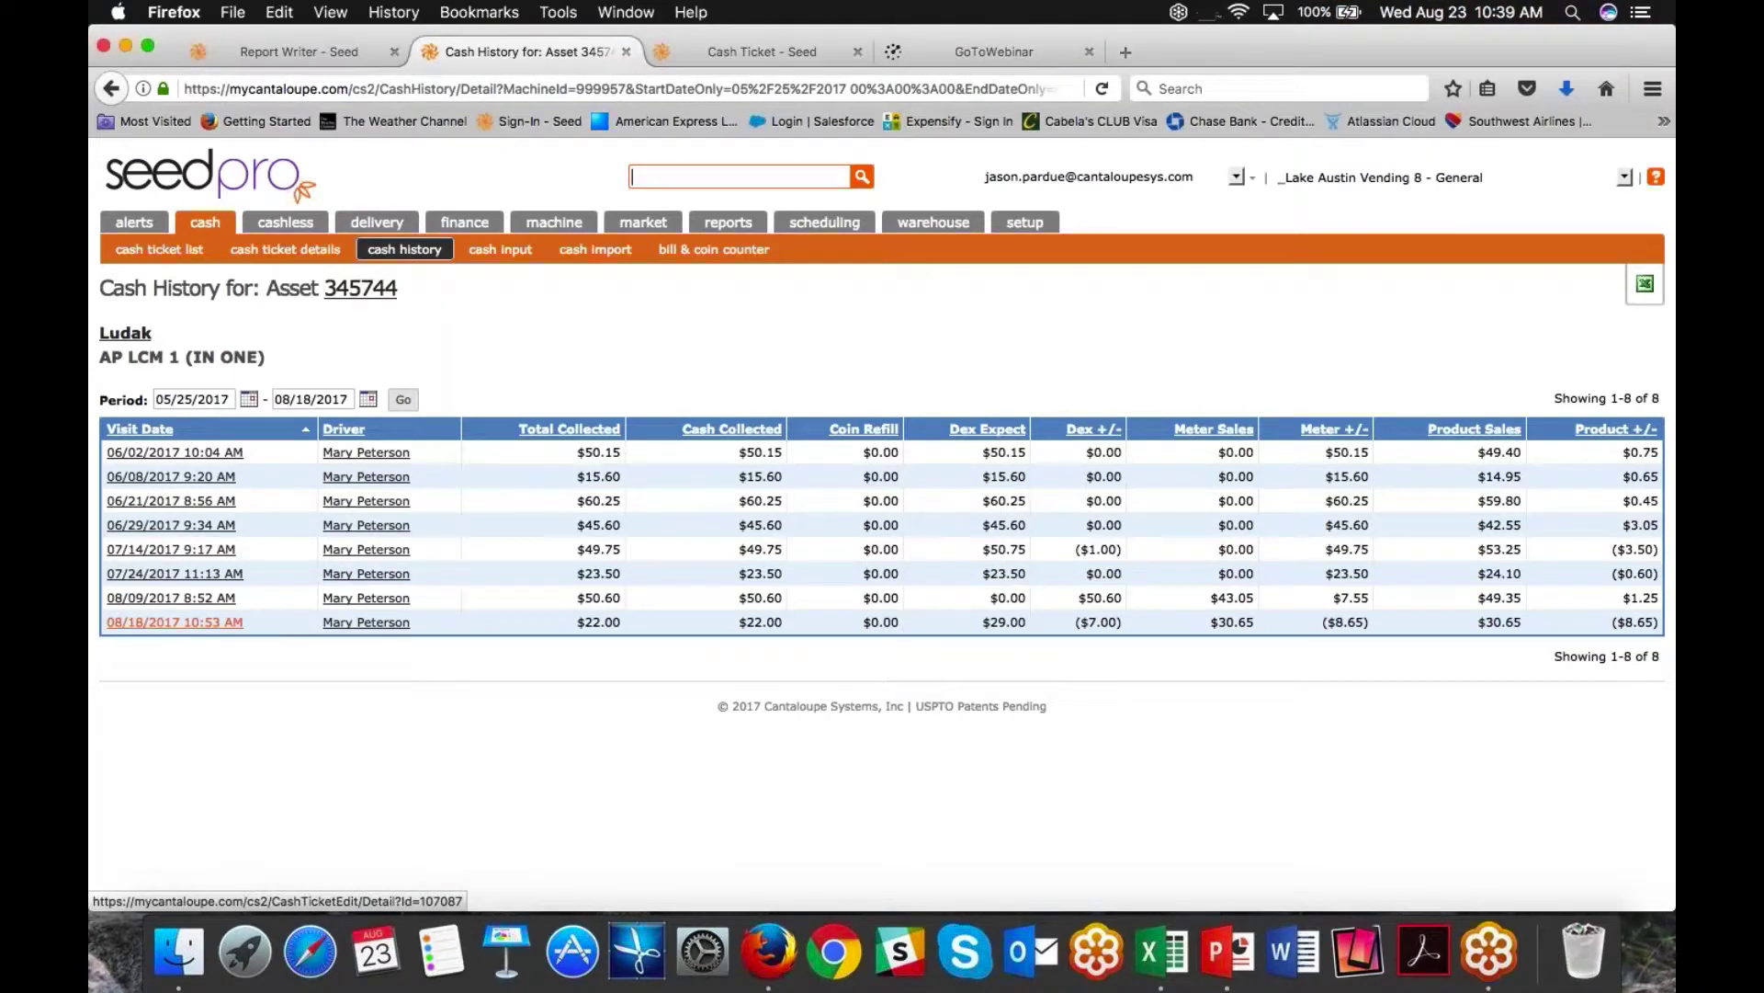
right_click(168, 620)
left_click(290, 632)
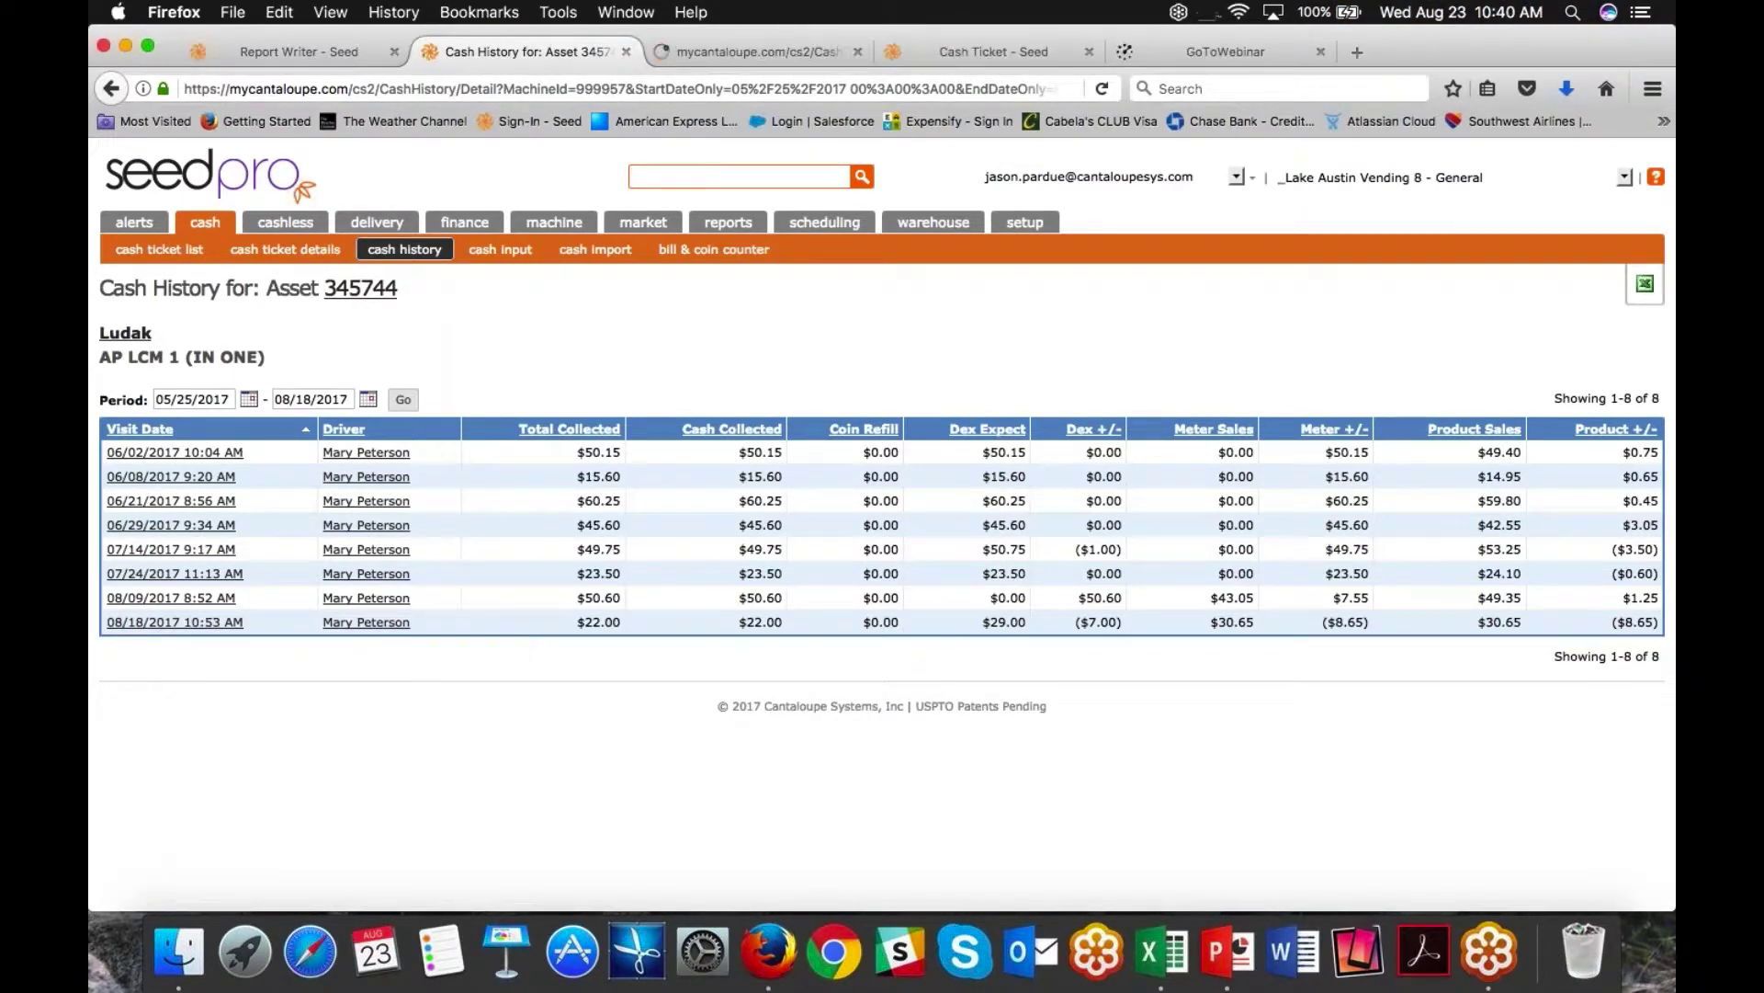
left_click(719, 43)
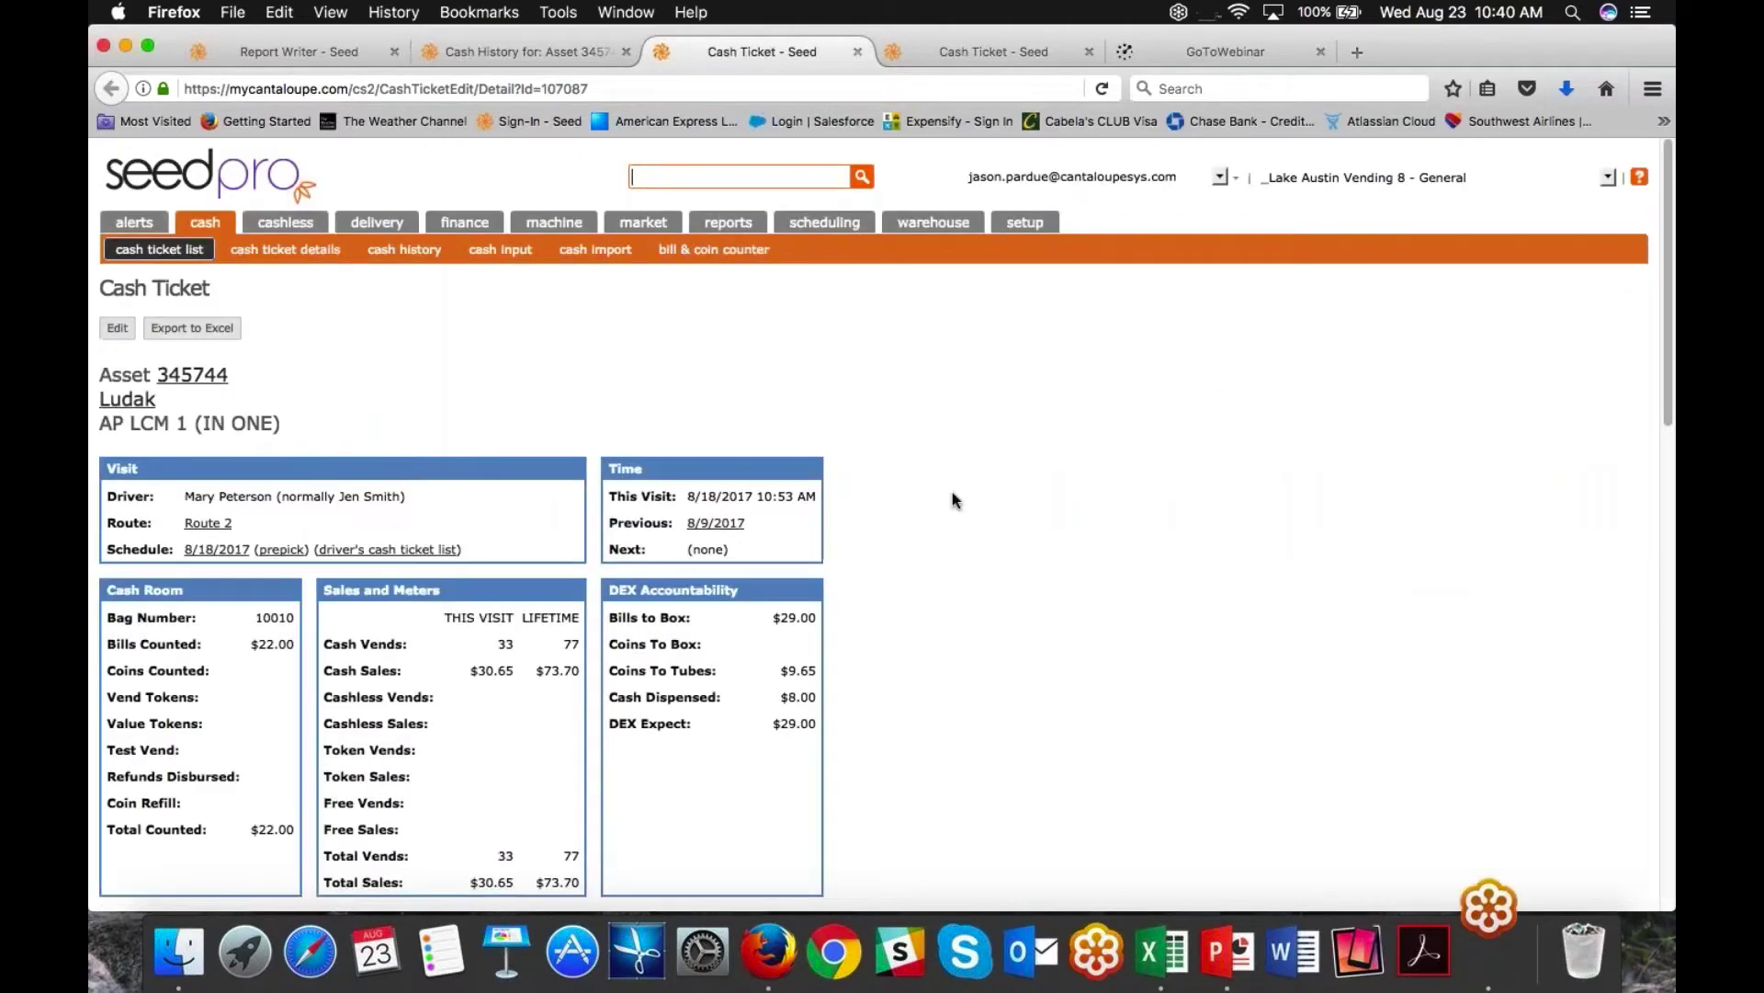
Step: Highlight the Bills to Box amount under DEX Accountability and the total sales of the line items to compare them
scroll(953, 500, "down", 3)
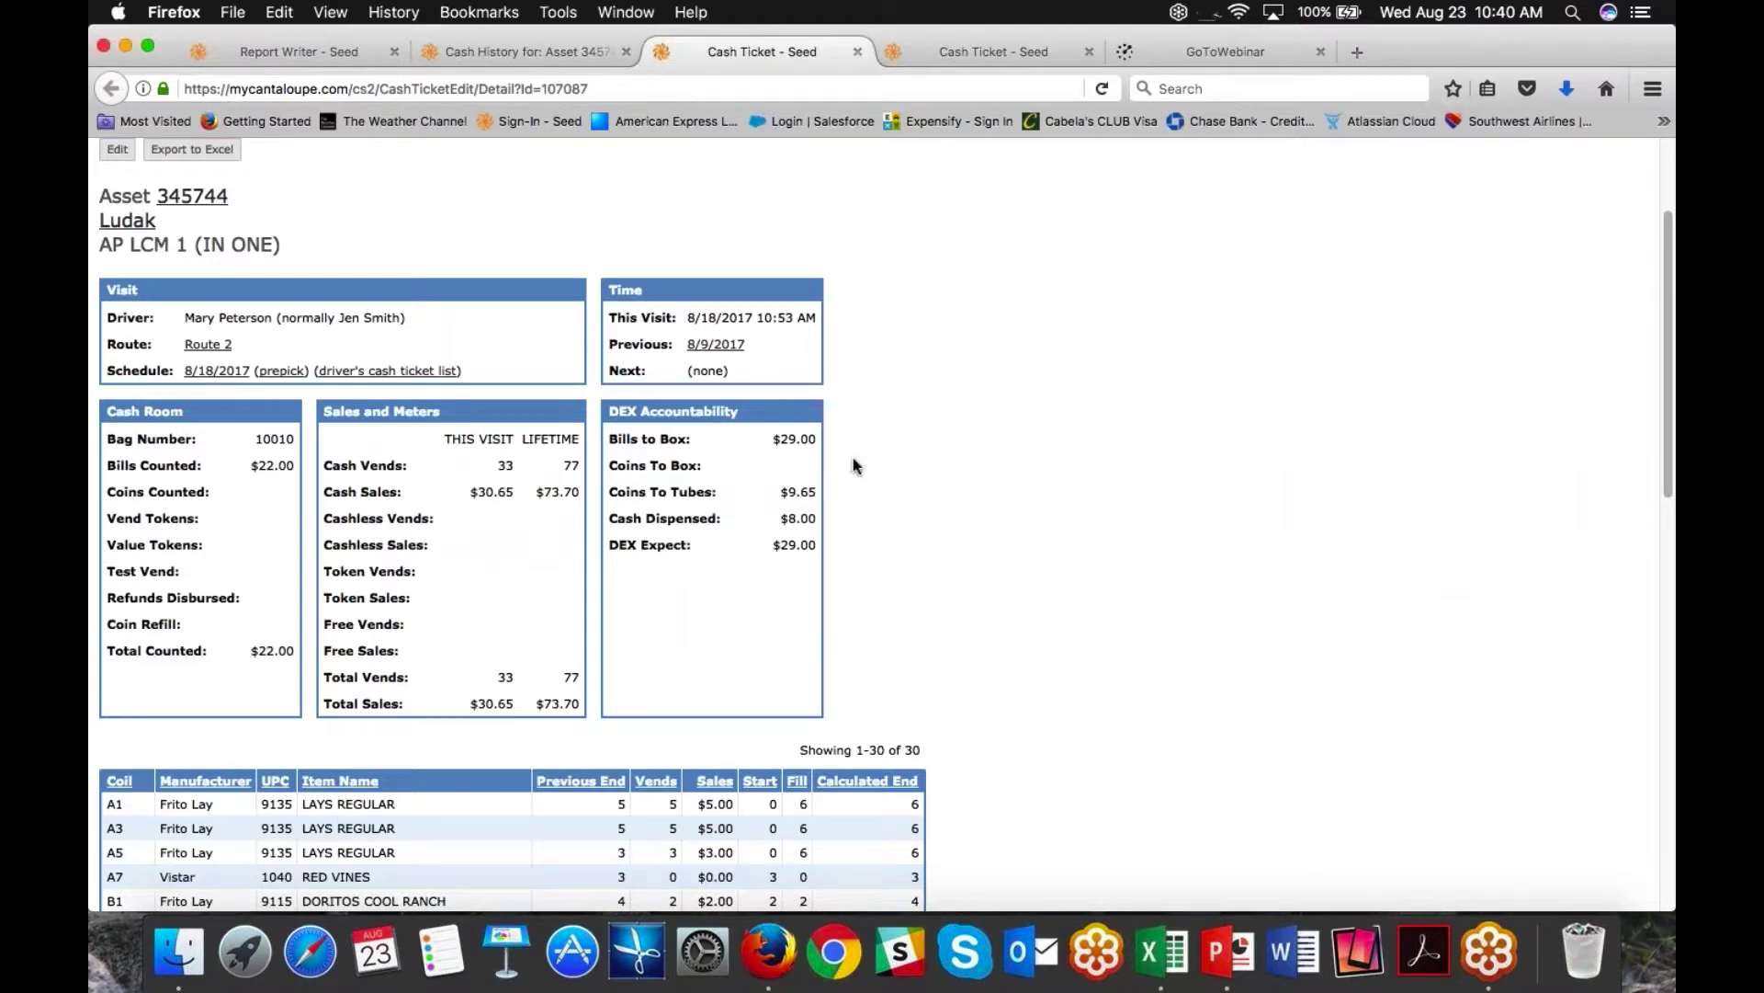
left_click_drag(818, 439, 771, 440)
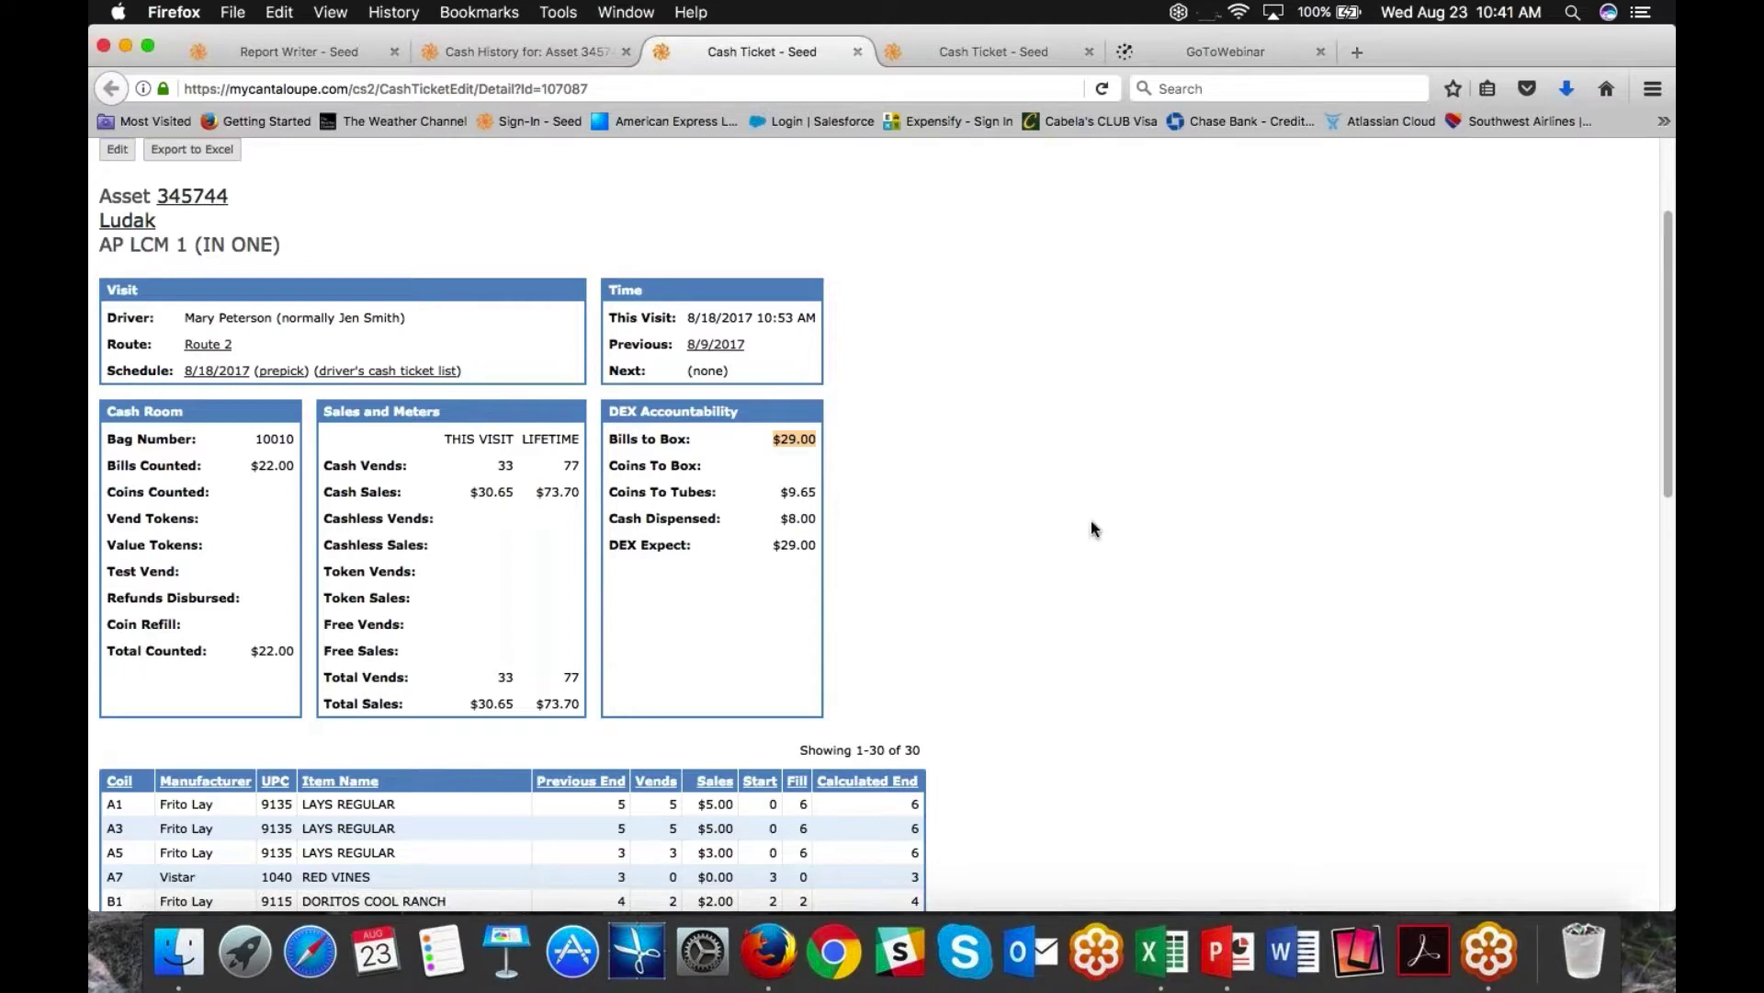
scroll(1094, 526, "down", 2)
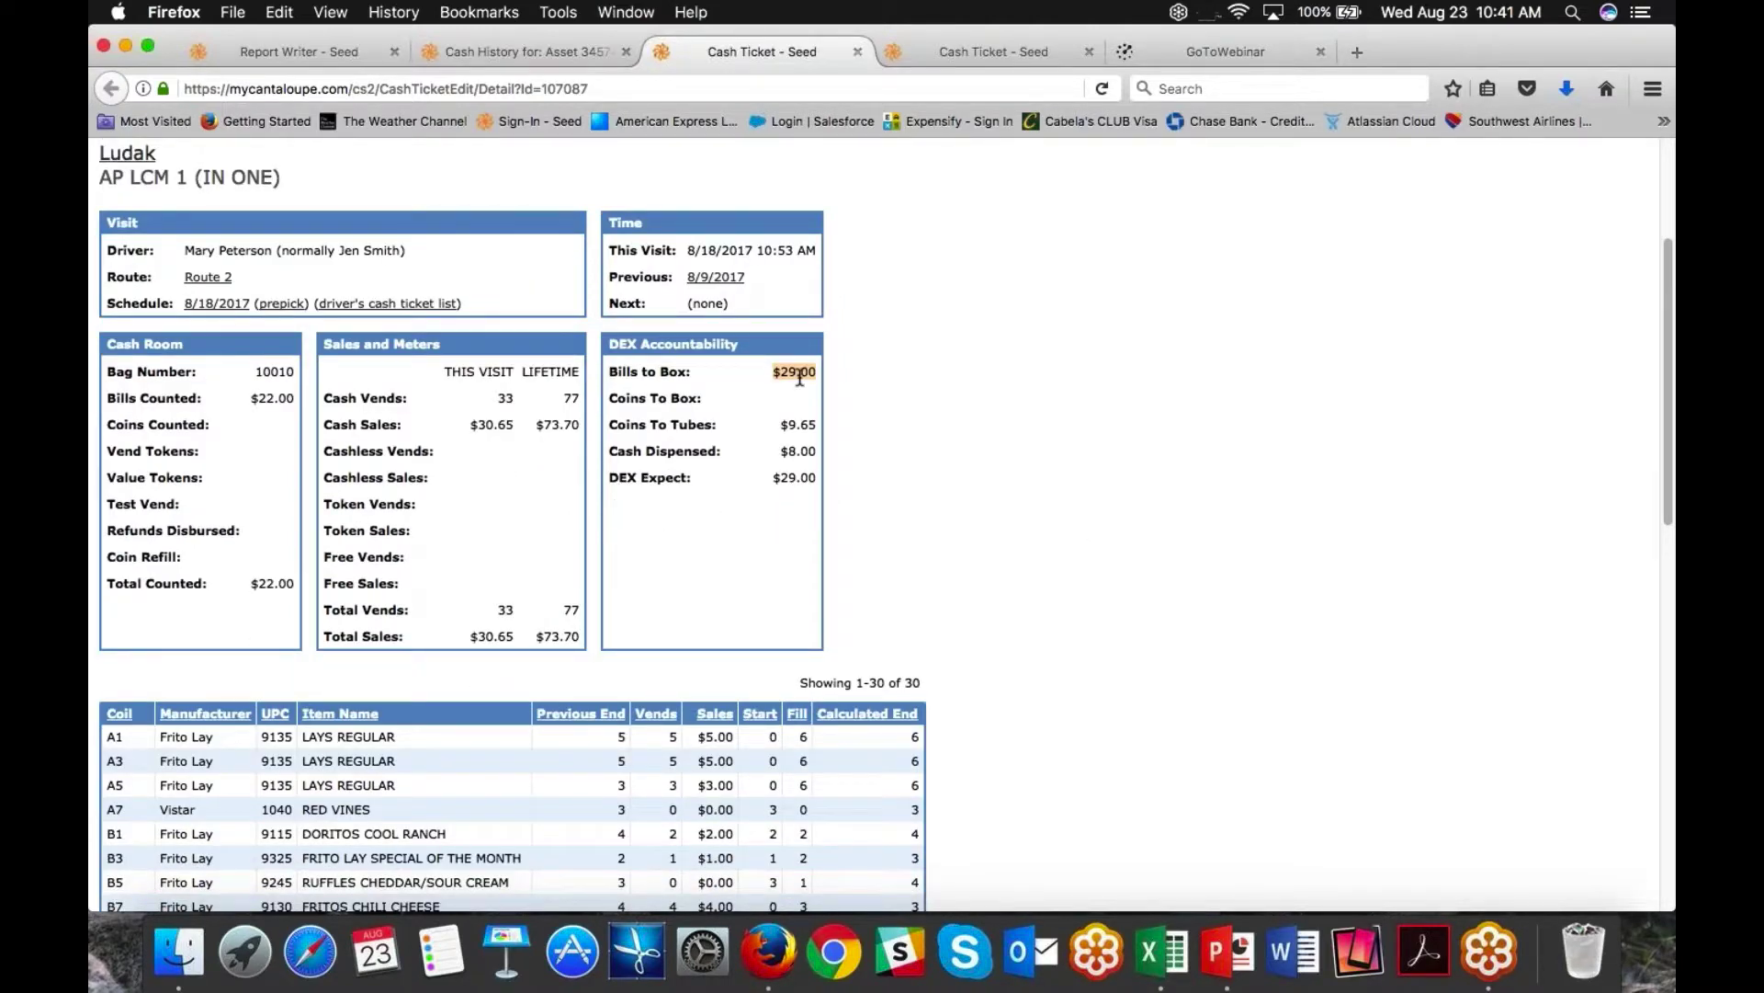
scroll(799, 377, "down", 10)
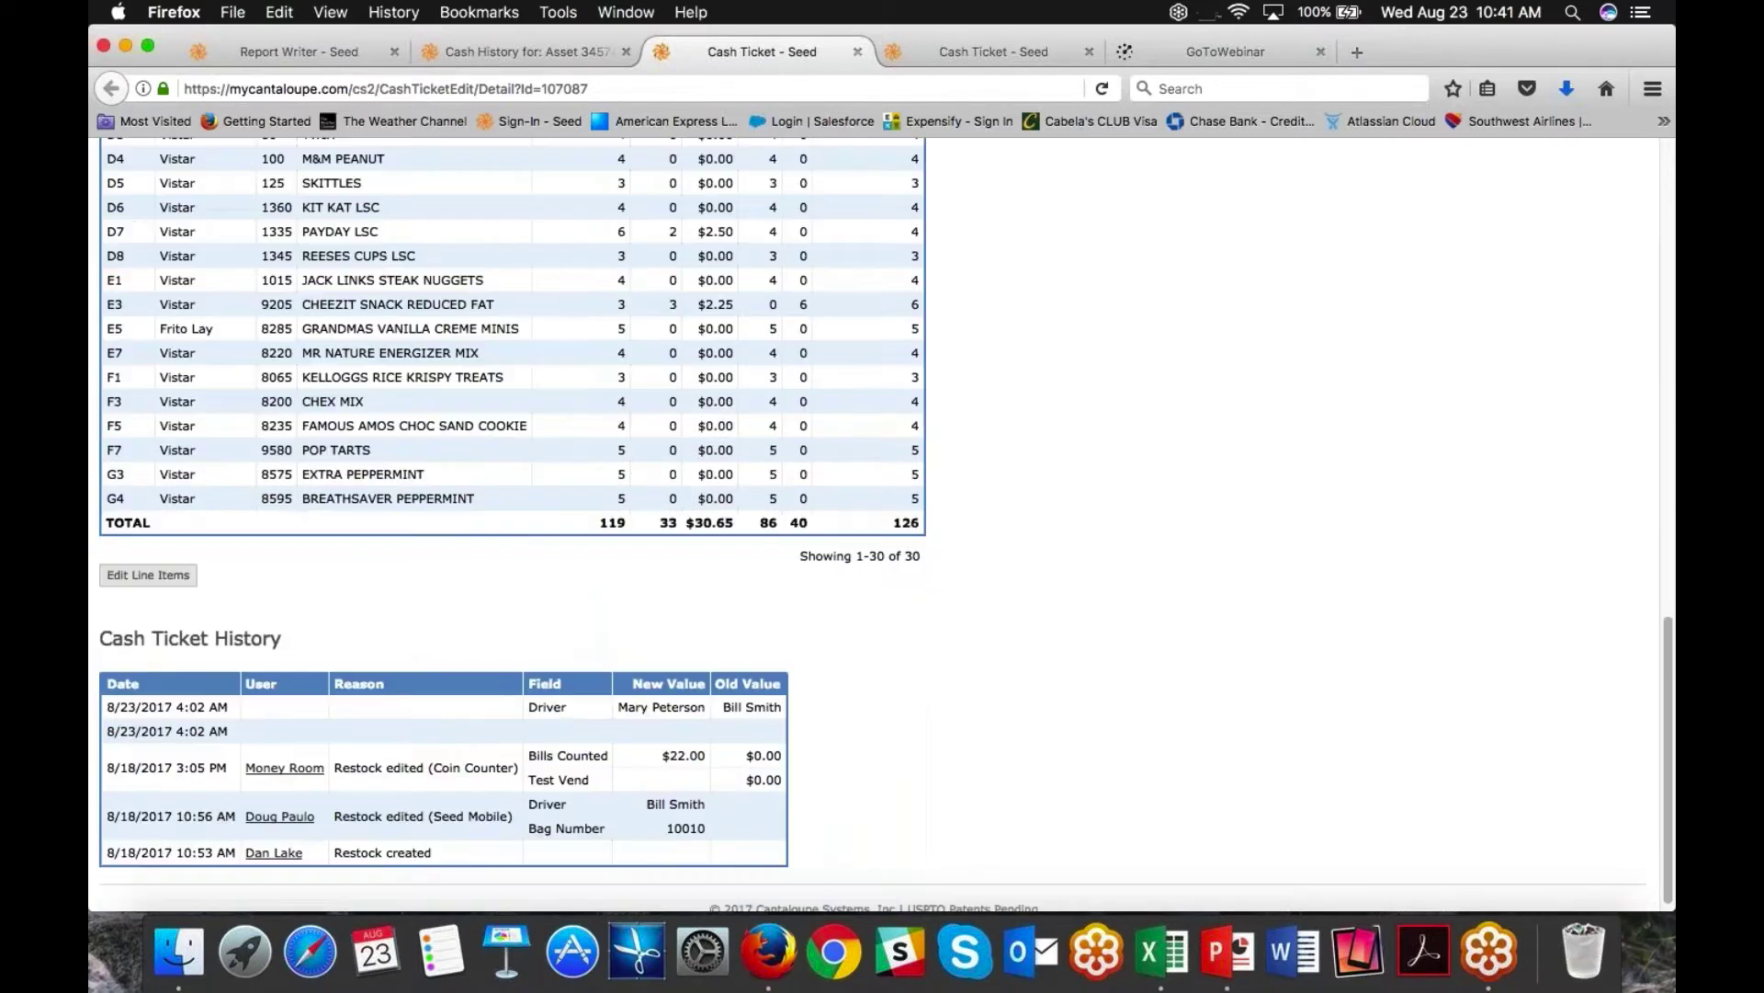
left_click_drag(740, 530, 692, 525)
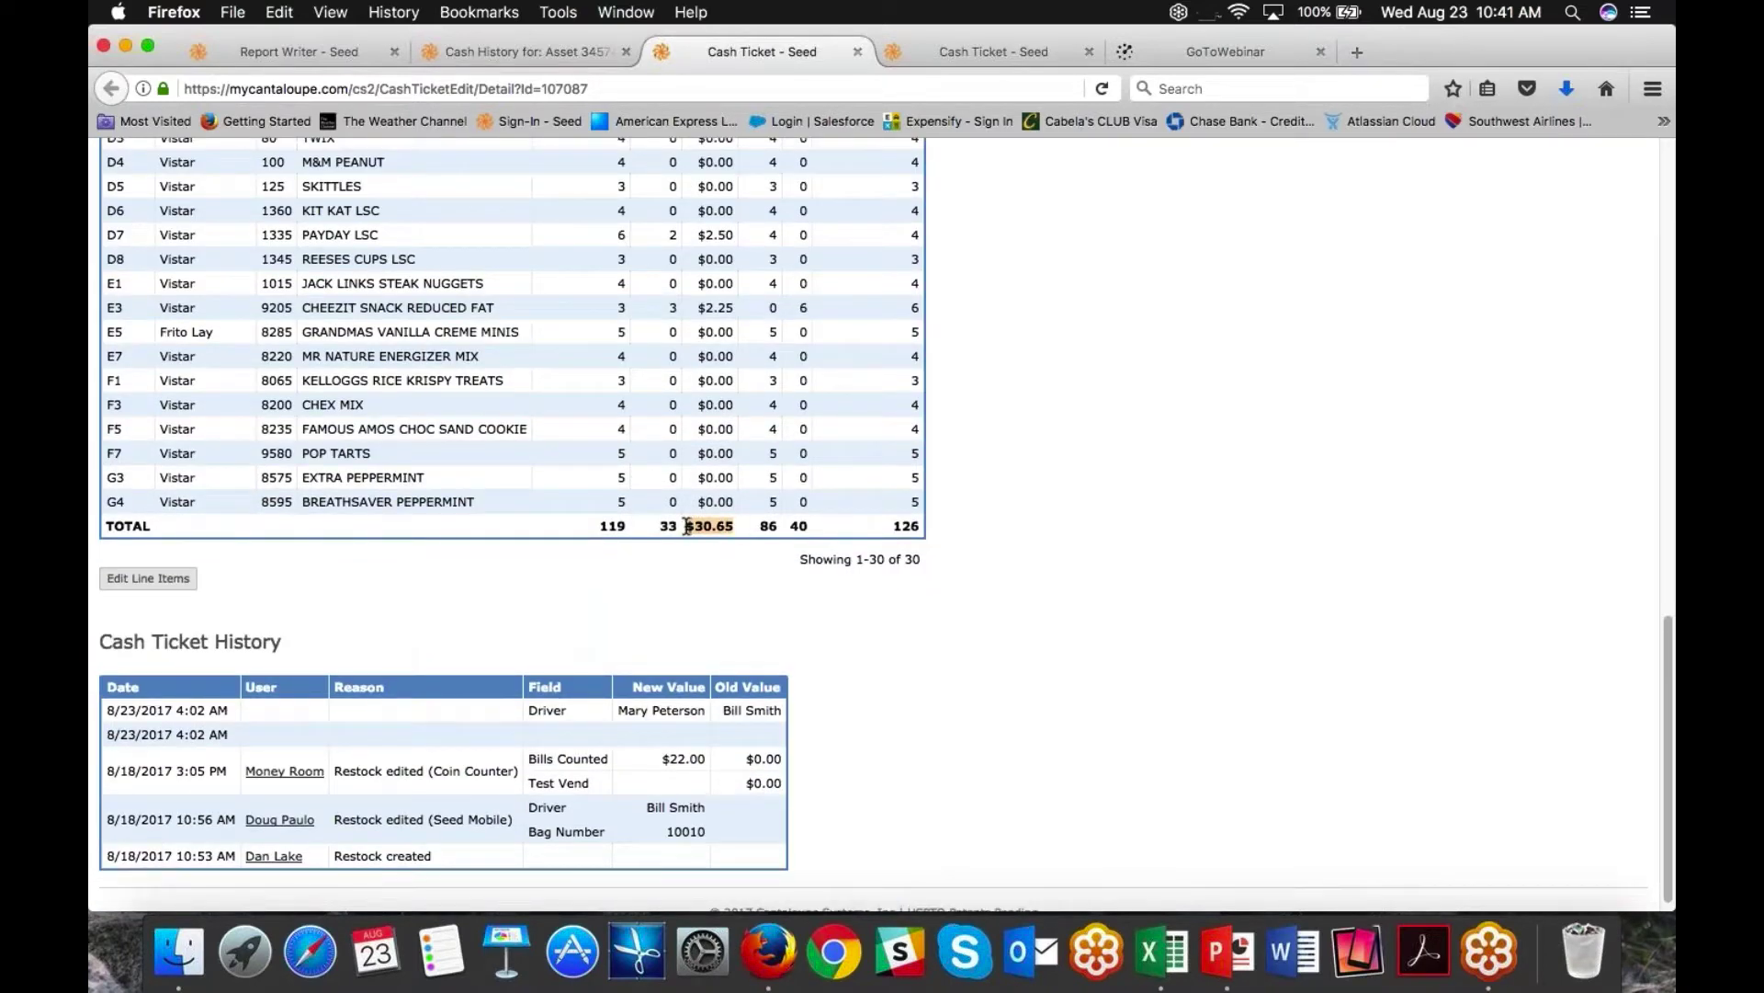
Step: Compare the line-item sales total with the cash ticket's Sales and Meters and DEX Accountability figures, and return to the asset's cash history
scroll(1059, 526, "up", 4)
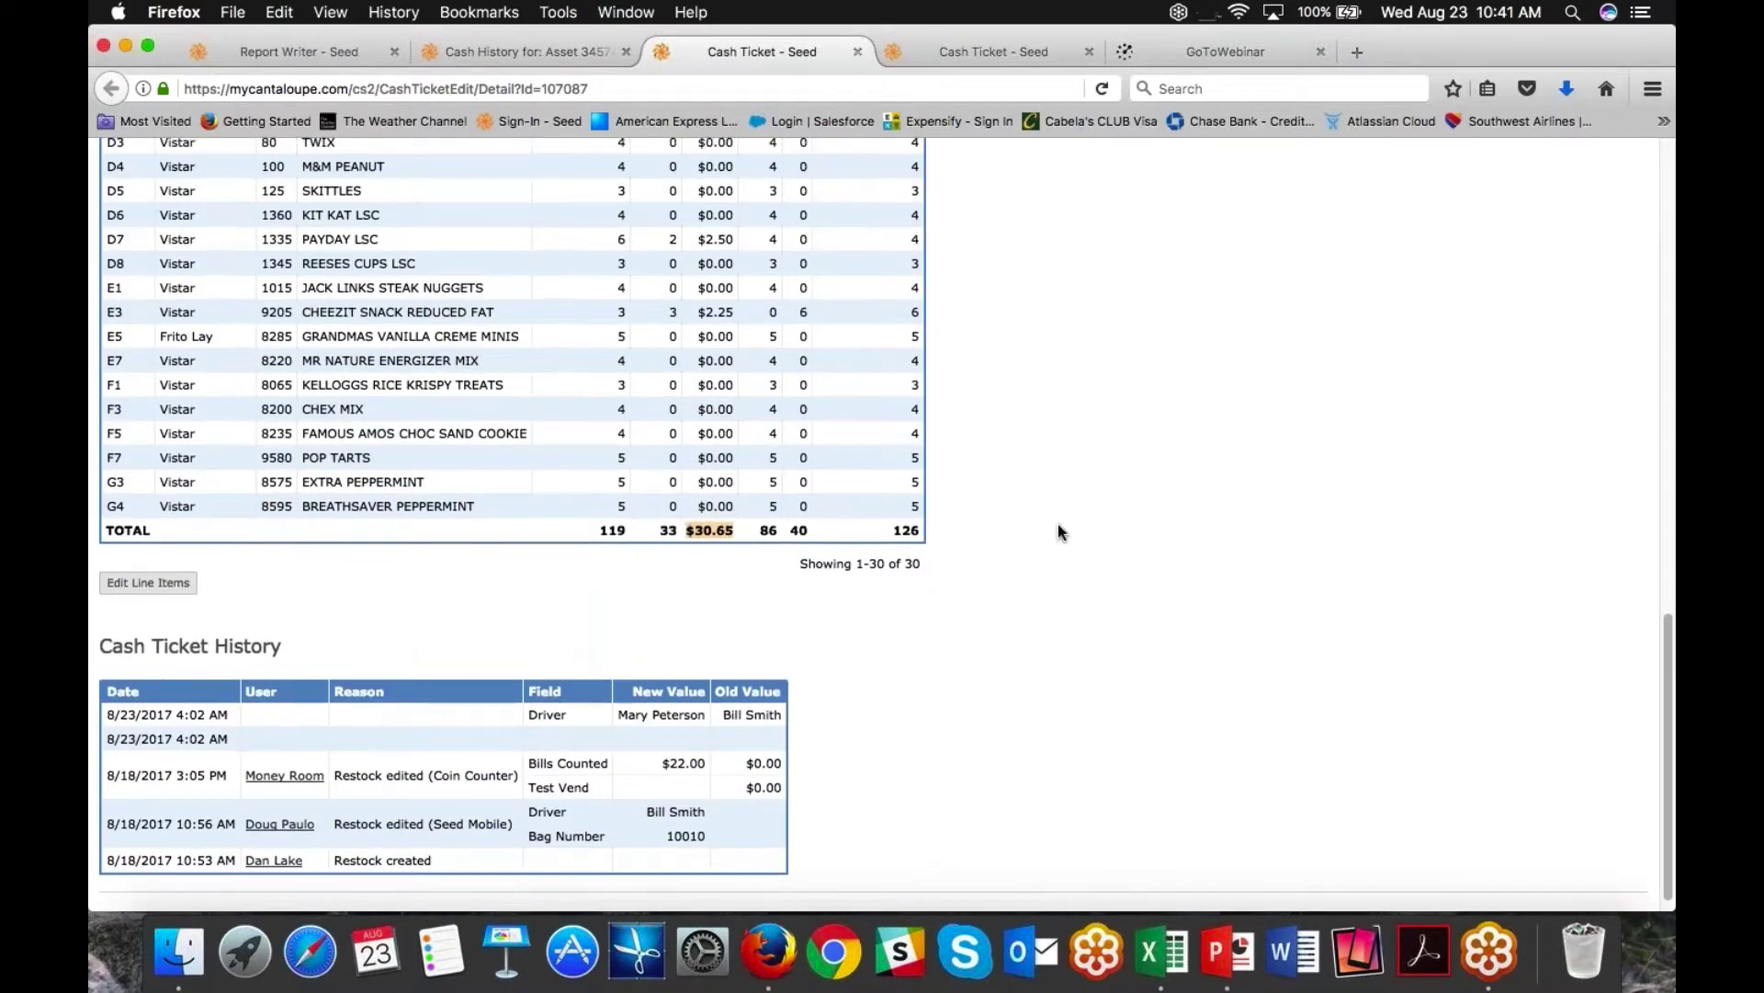
scroll(1059, 525, "up", 8)
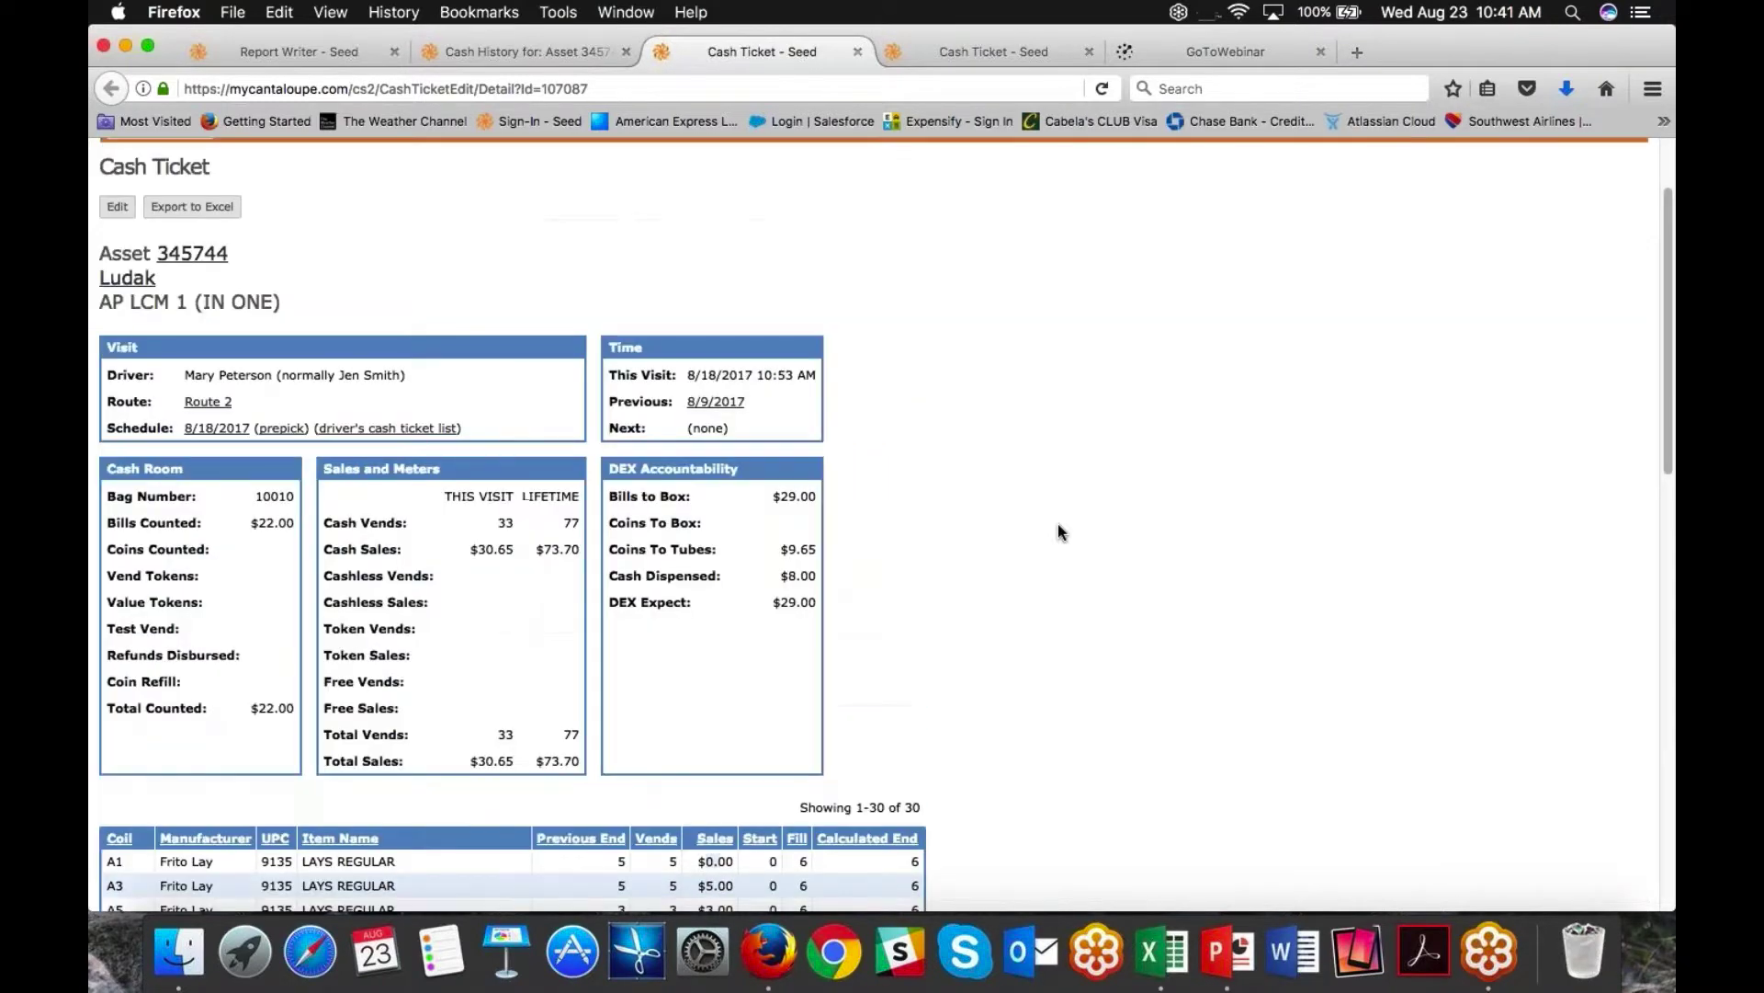
scroll(1058, 526, "down", 4)
scroll(1059, 531, "down", 5)
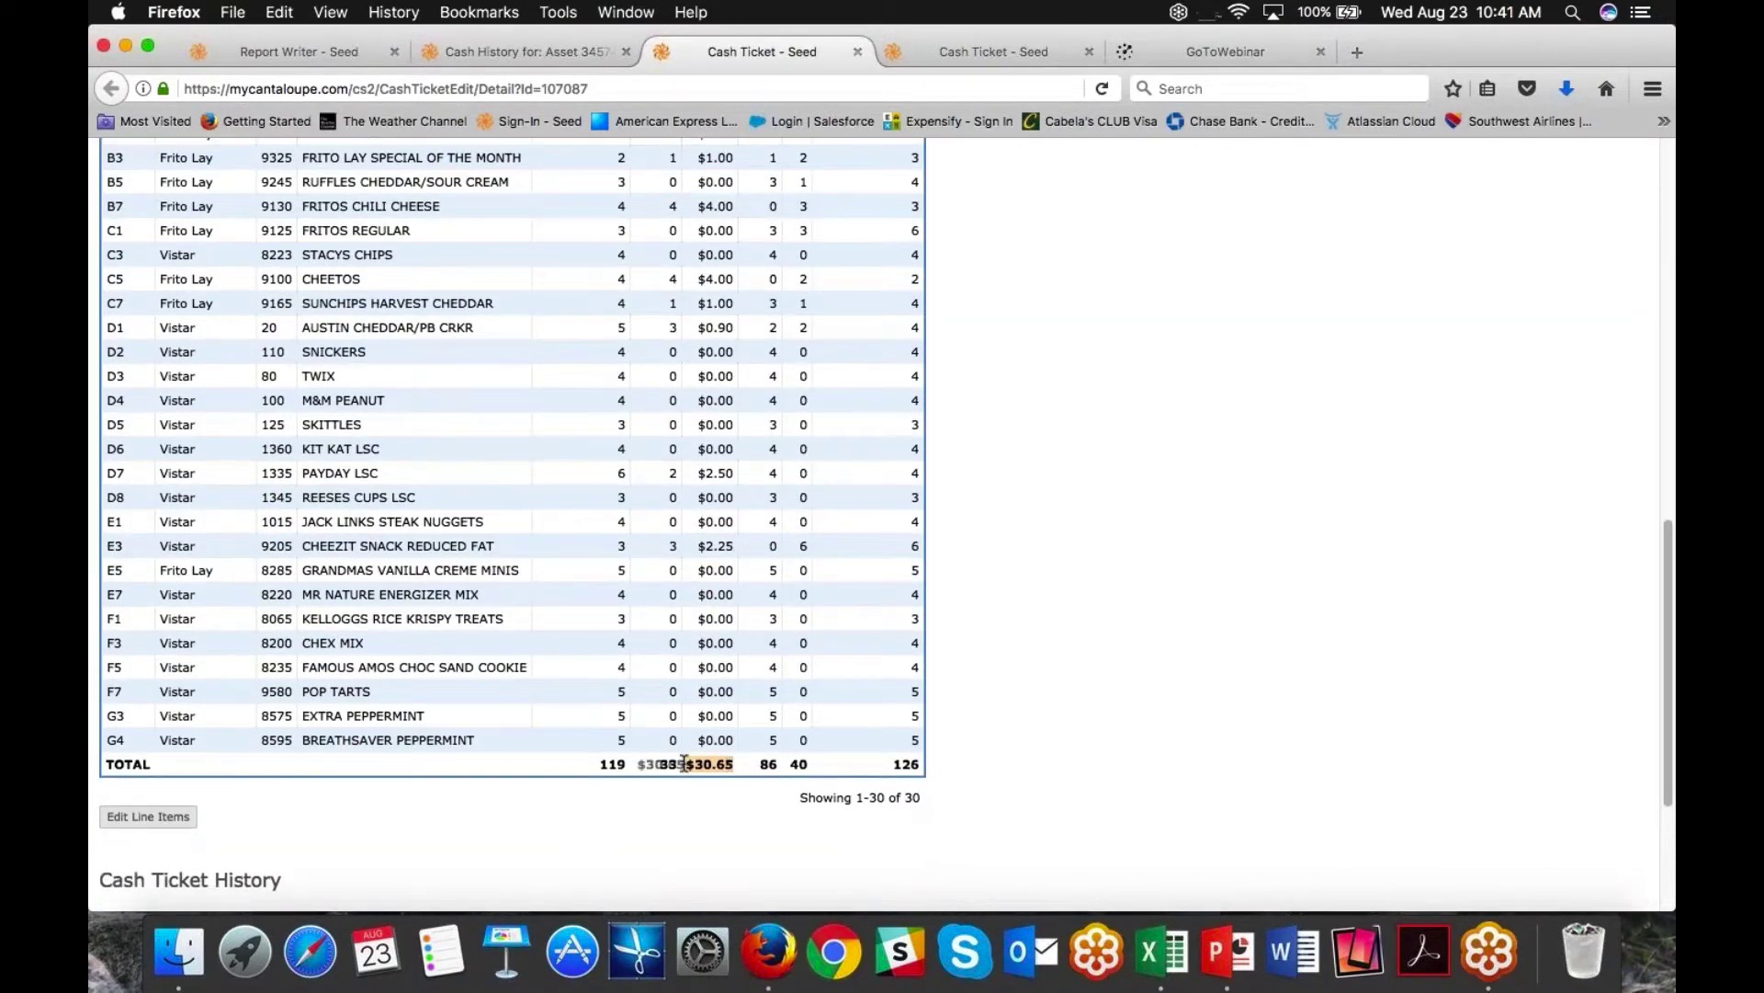
scroll(759, 659, "up", 8)
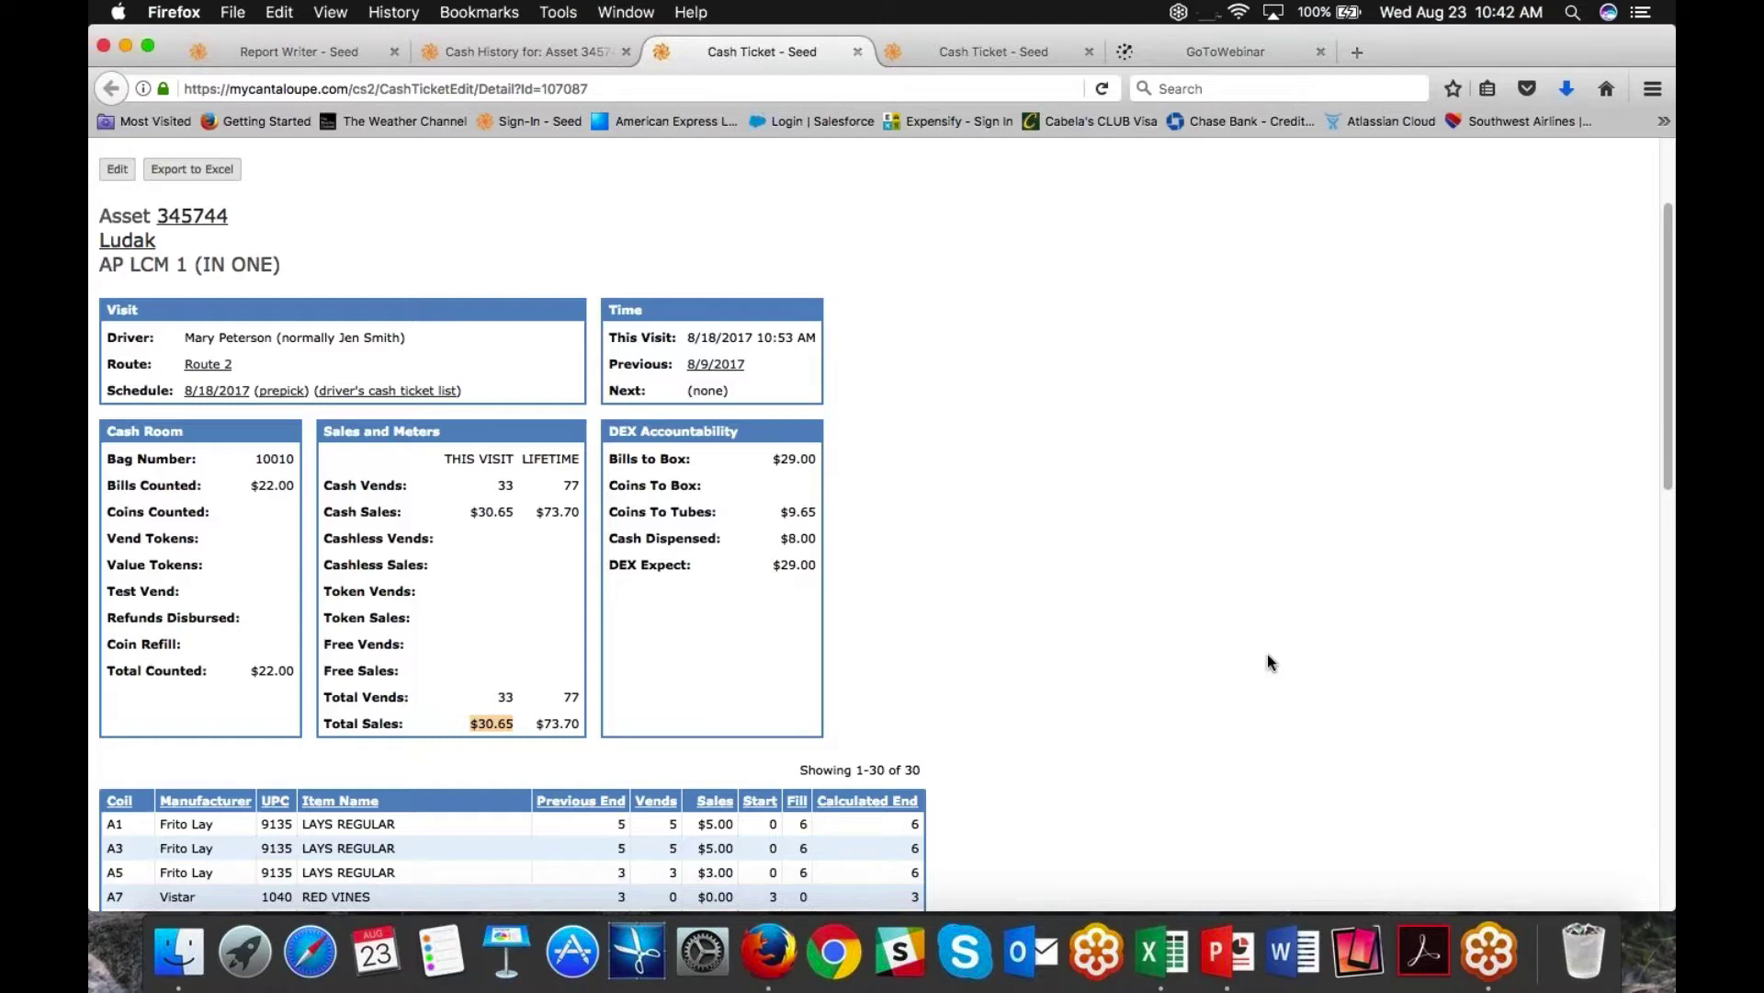
left_click(516, 52)
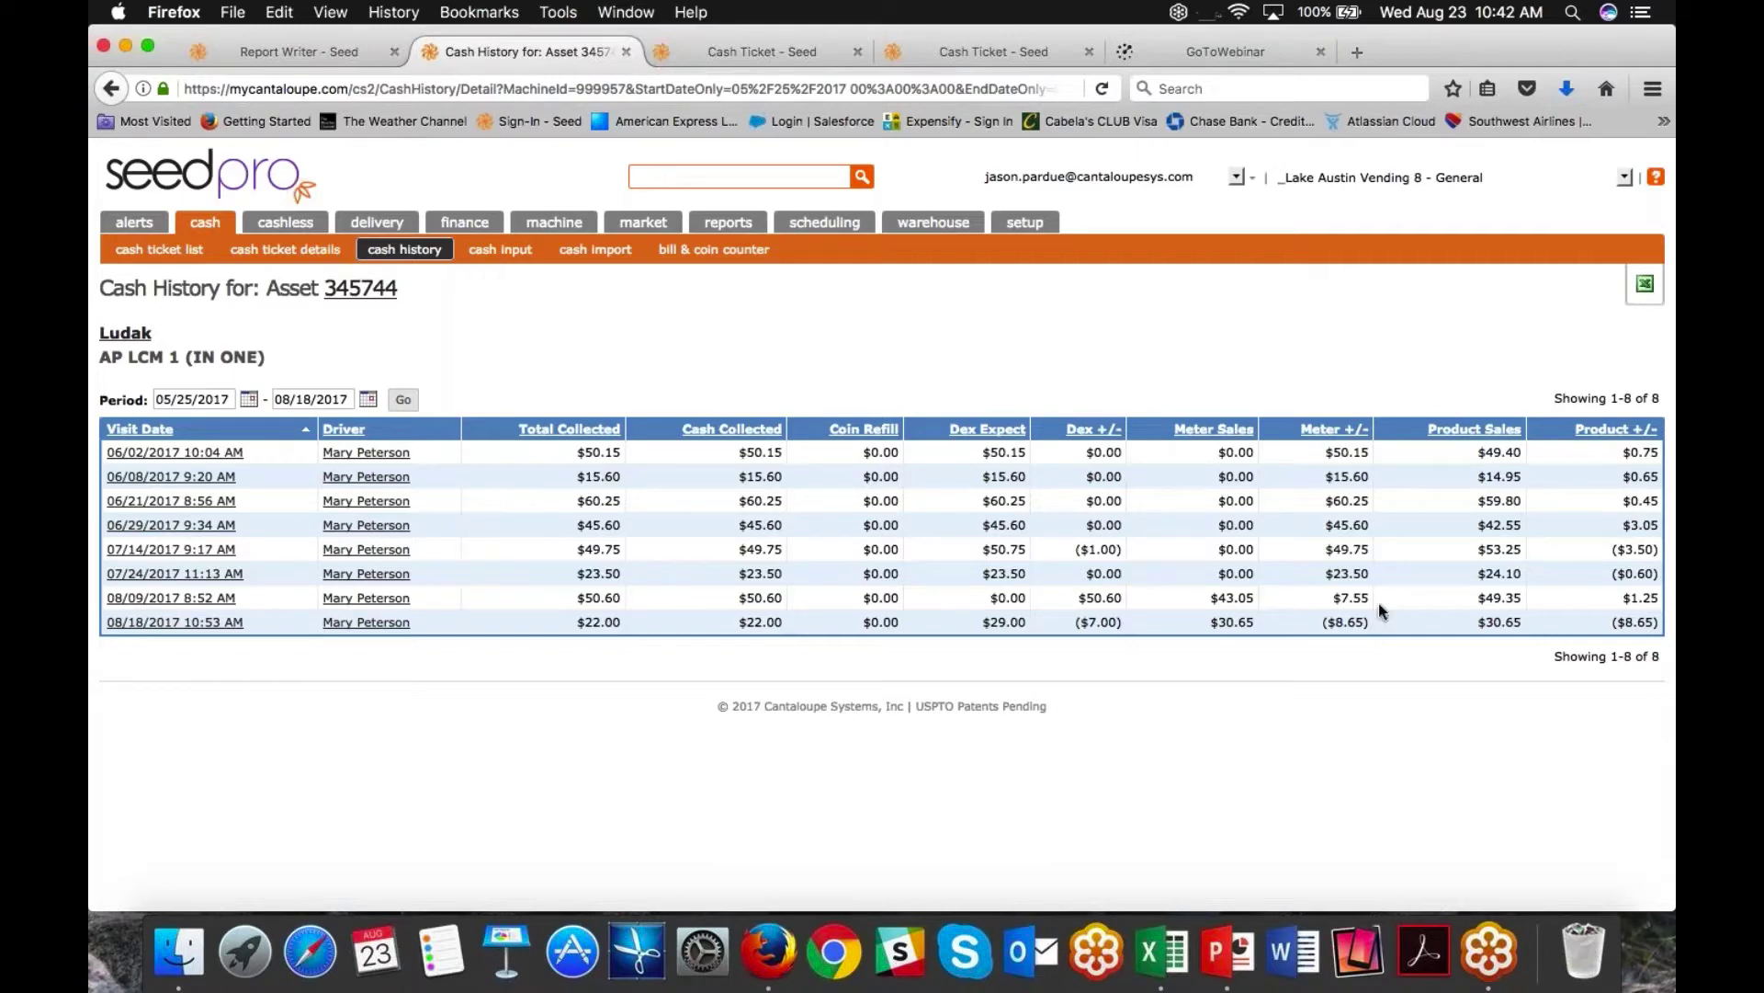
Step: Open the Driver Check-In page and set it to show one row for each Visit
left_click(1653, 176)
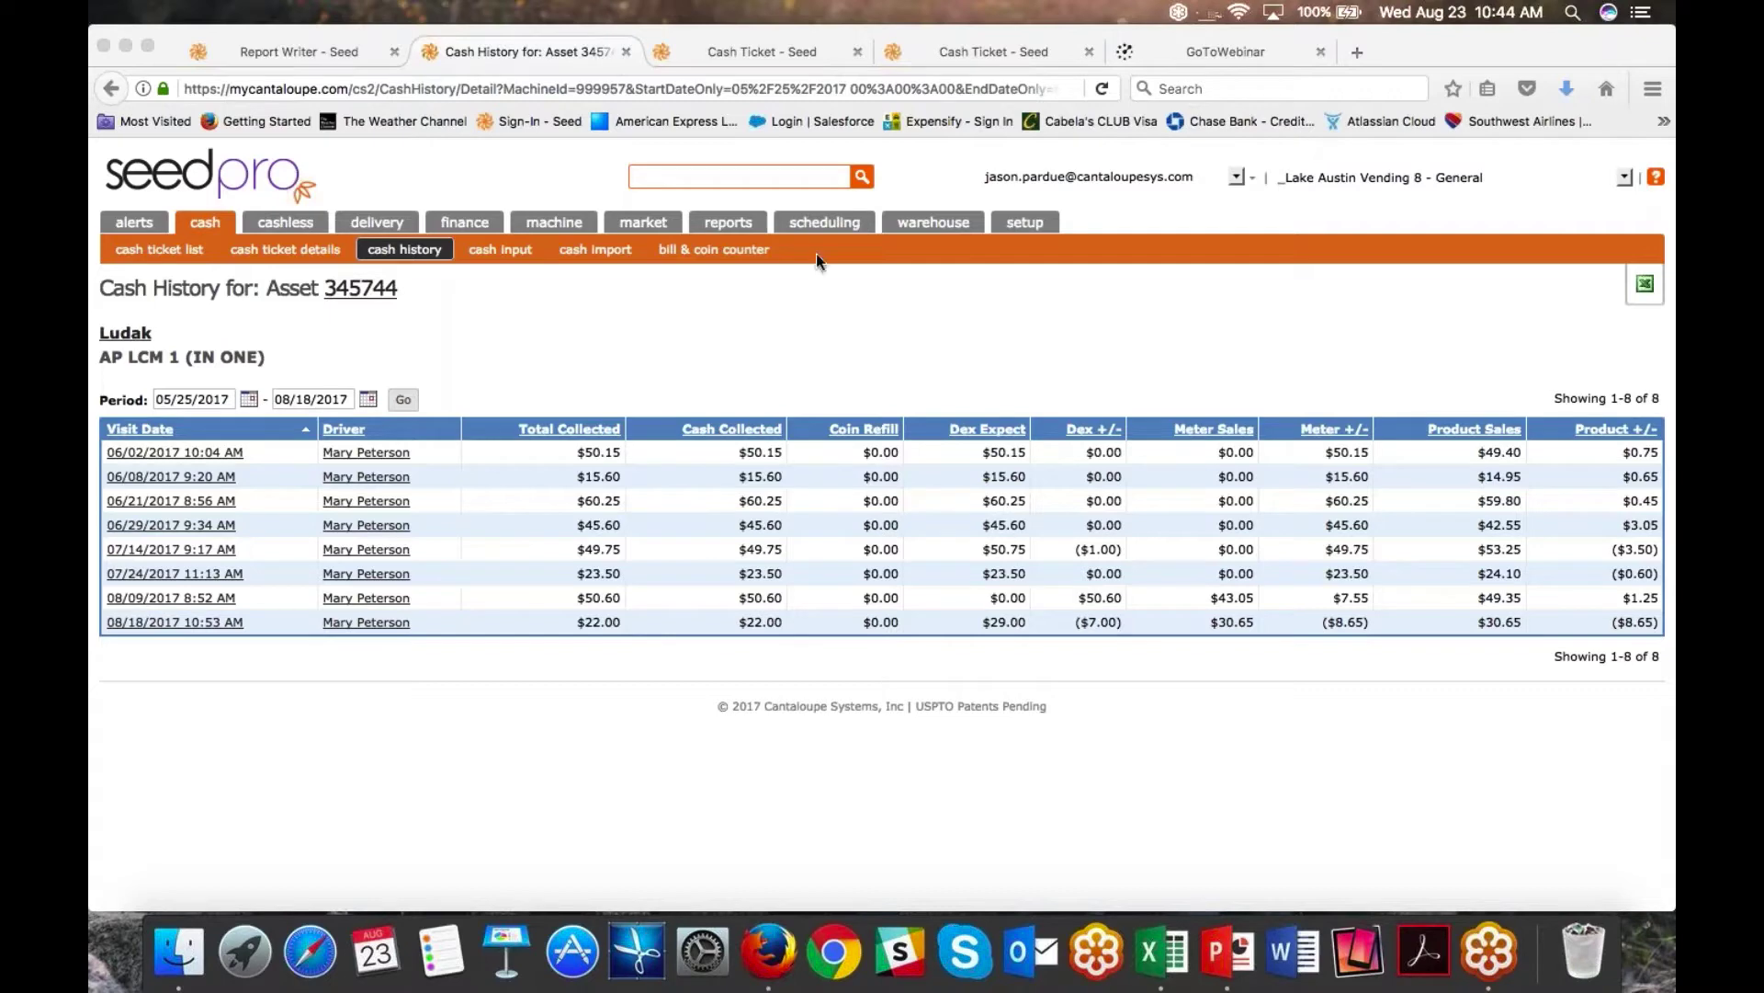
left_click(819, 224)
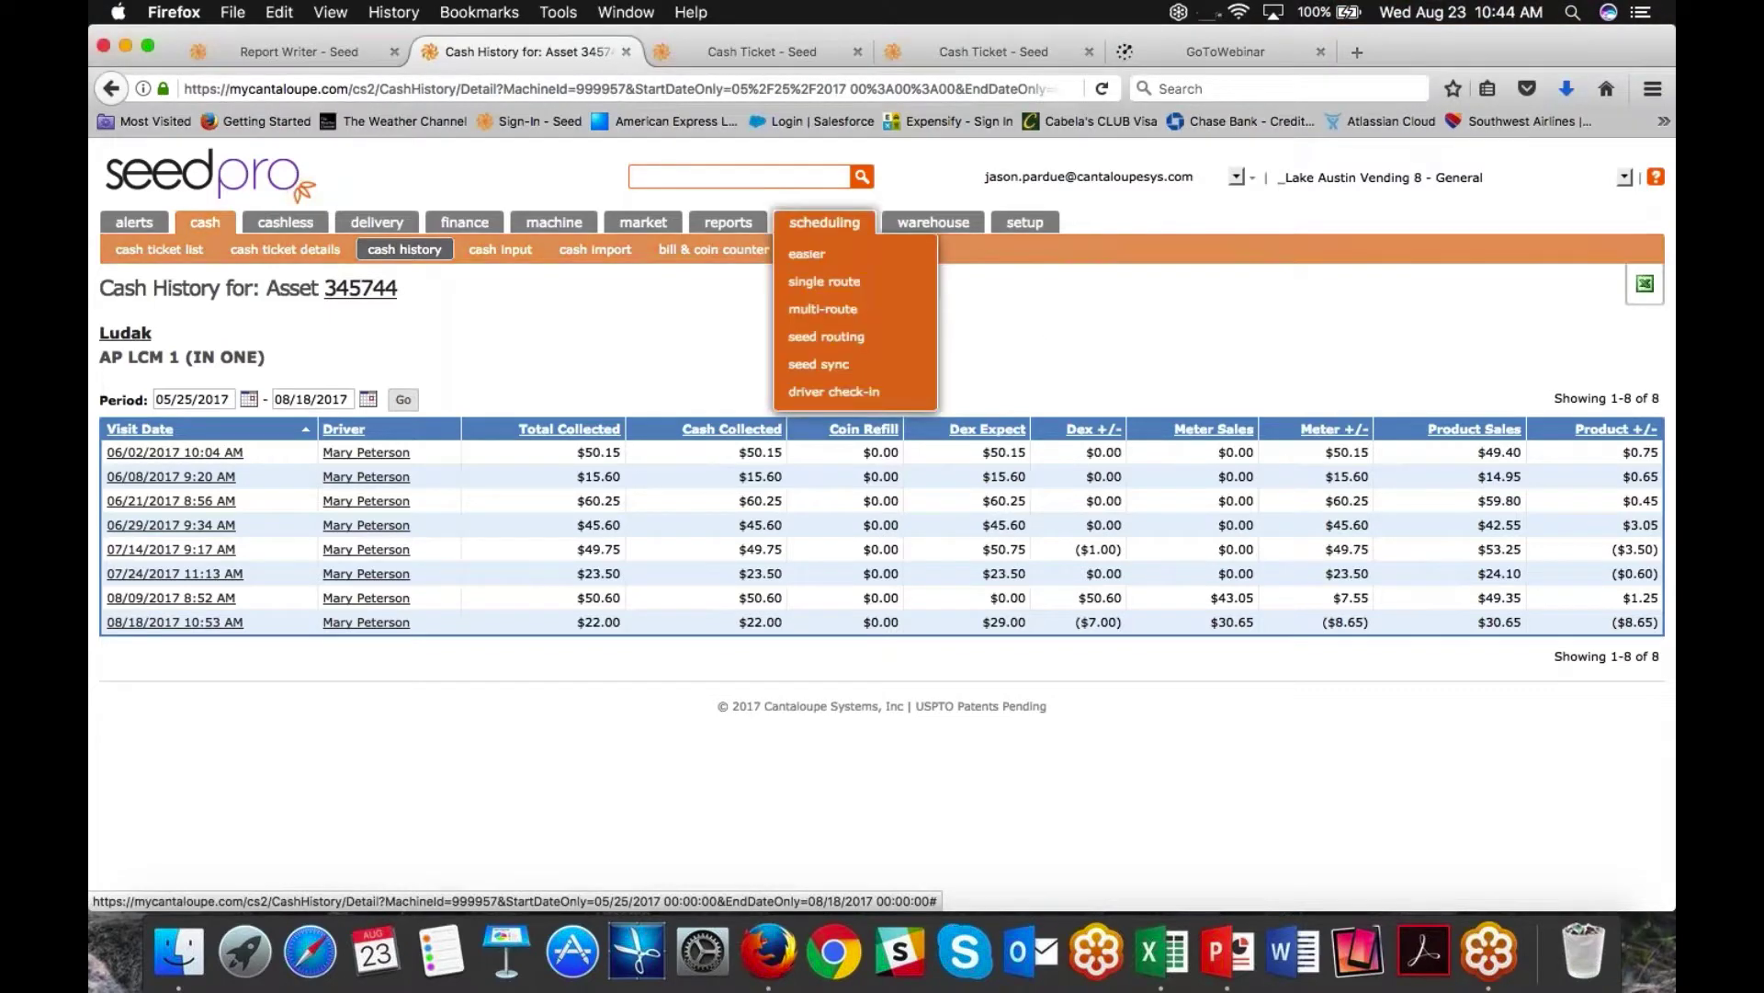
left_click(832, 391)
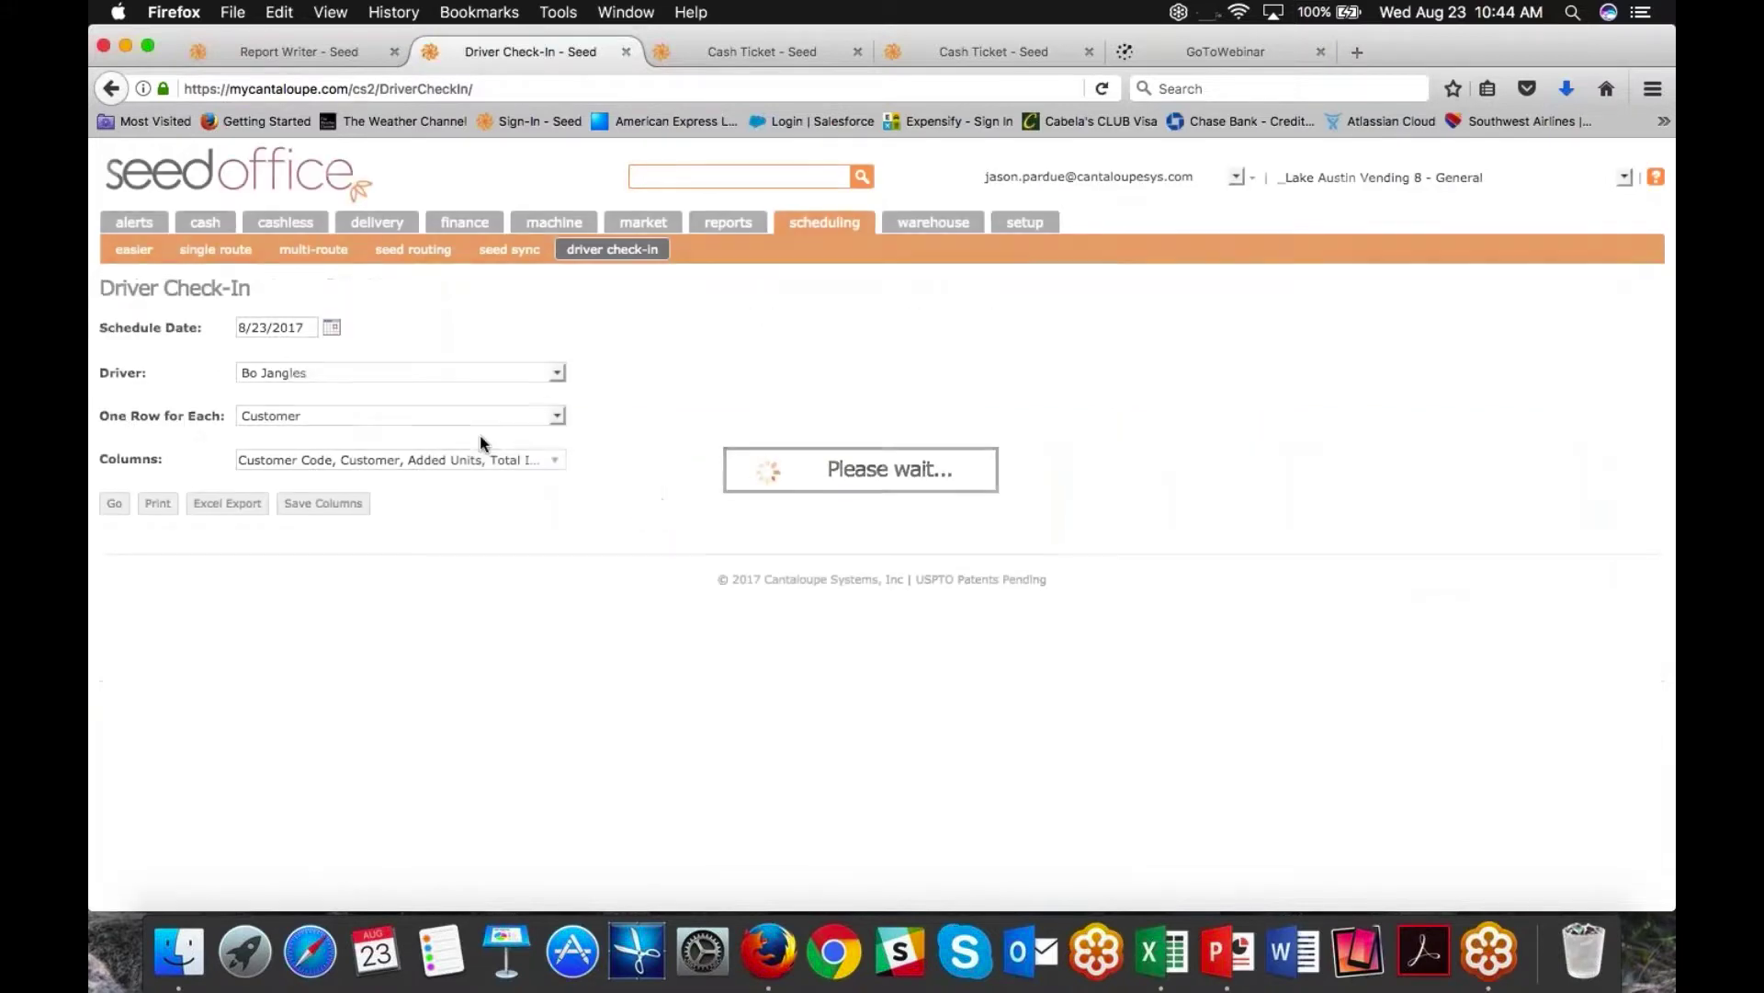
left_click(552, 419)
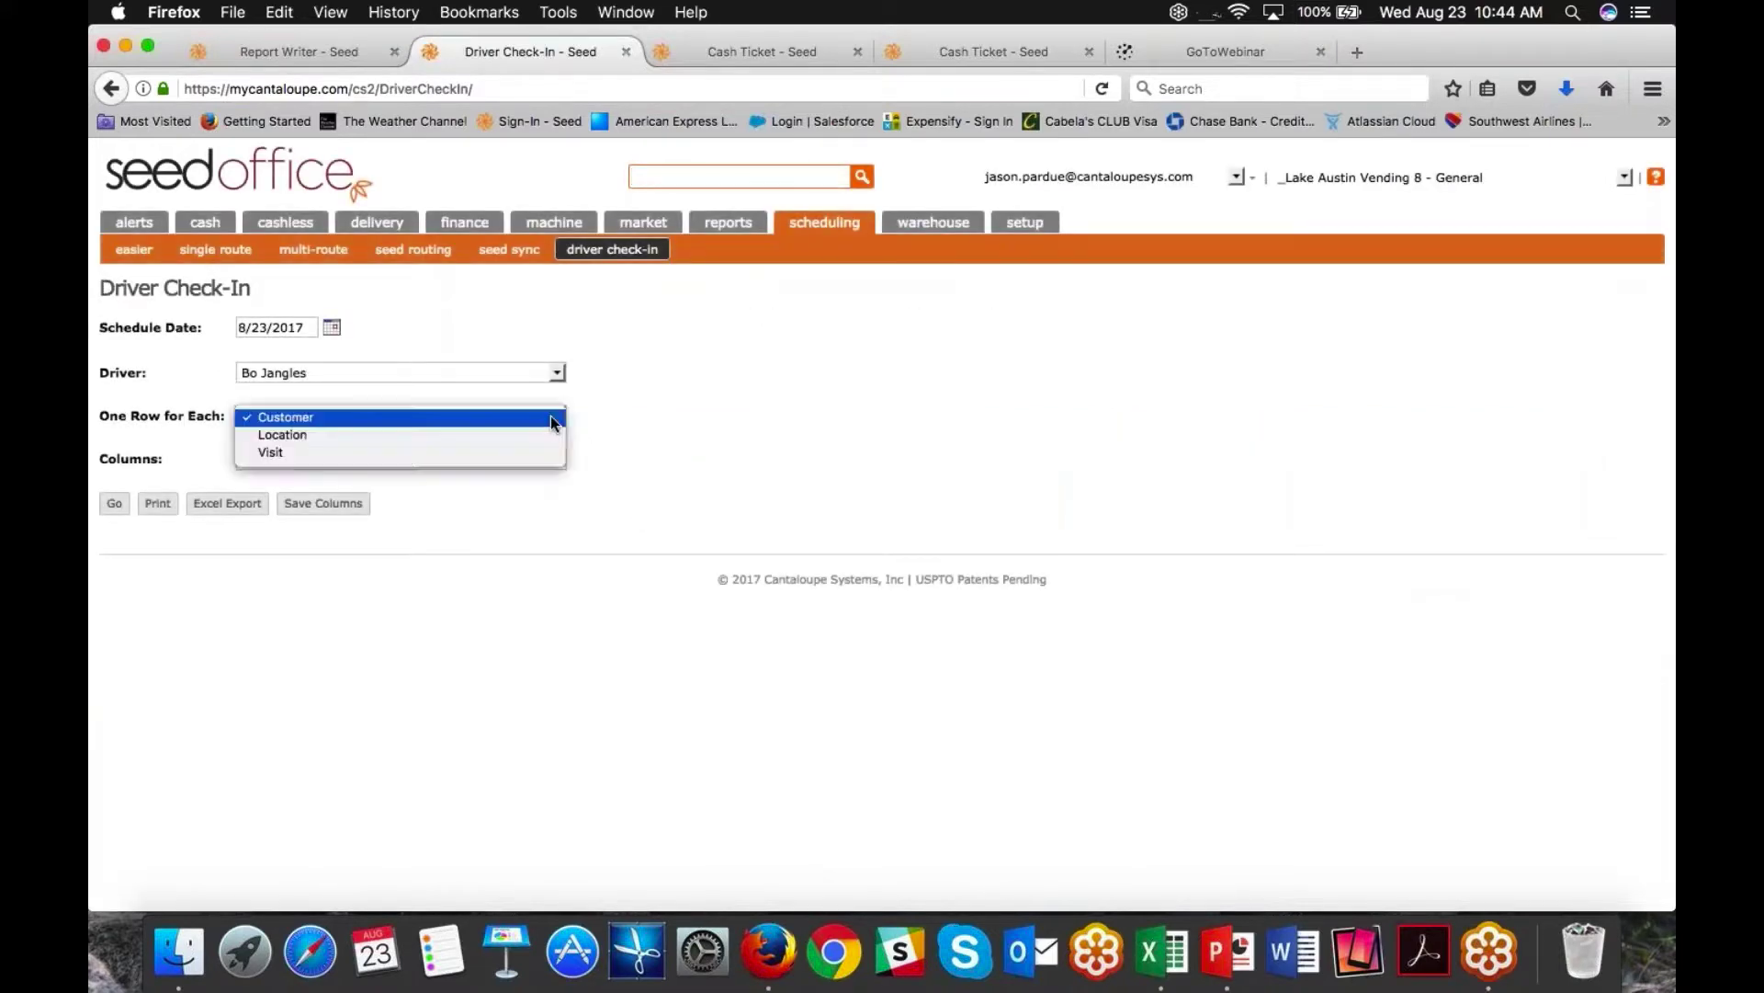
left_click(378, 454)
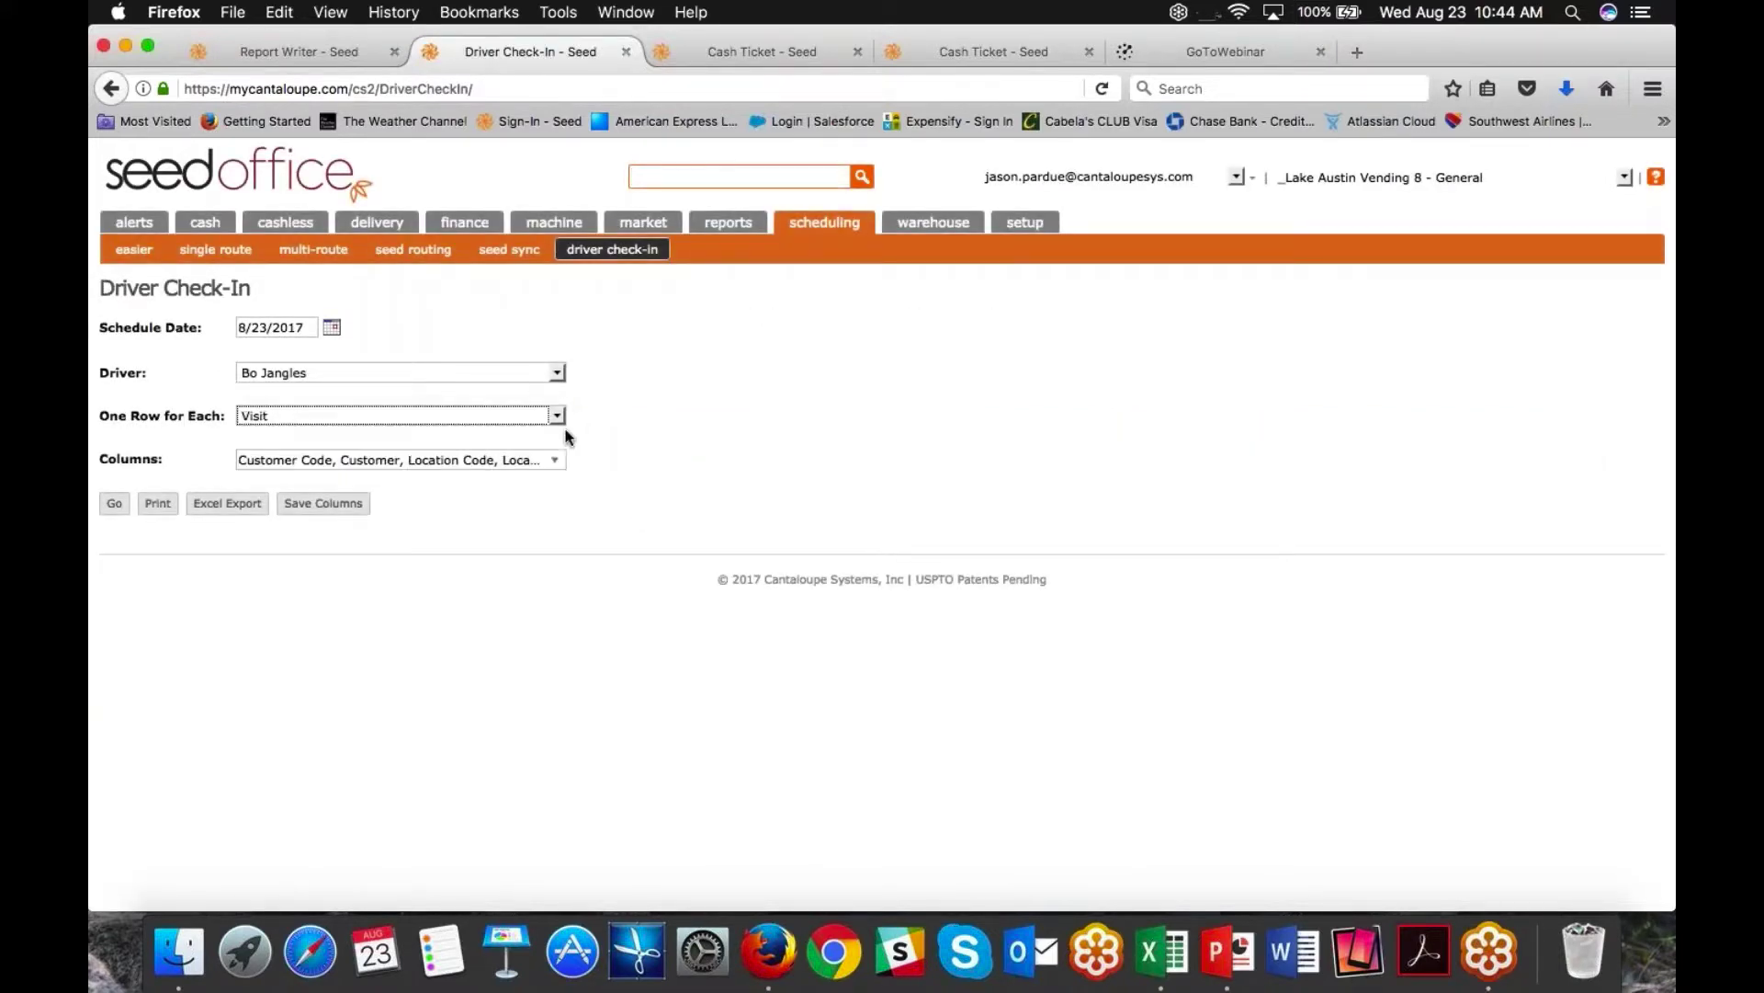
Step: Review the selectable report columns, keeping all of them, and run the check-in report for schedule date 8/23/2017
left_click(553, 460)
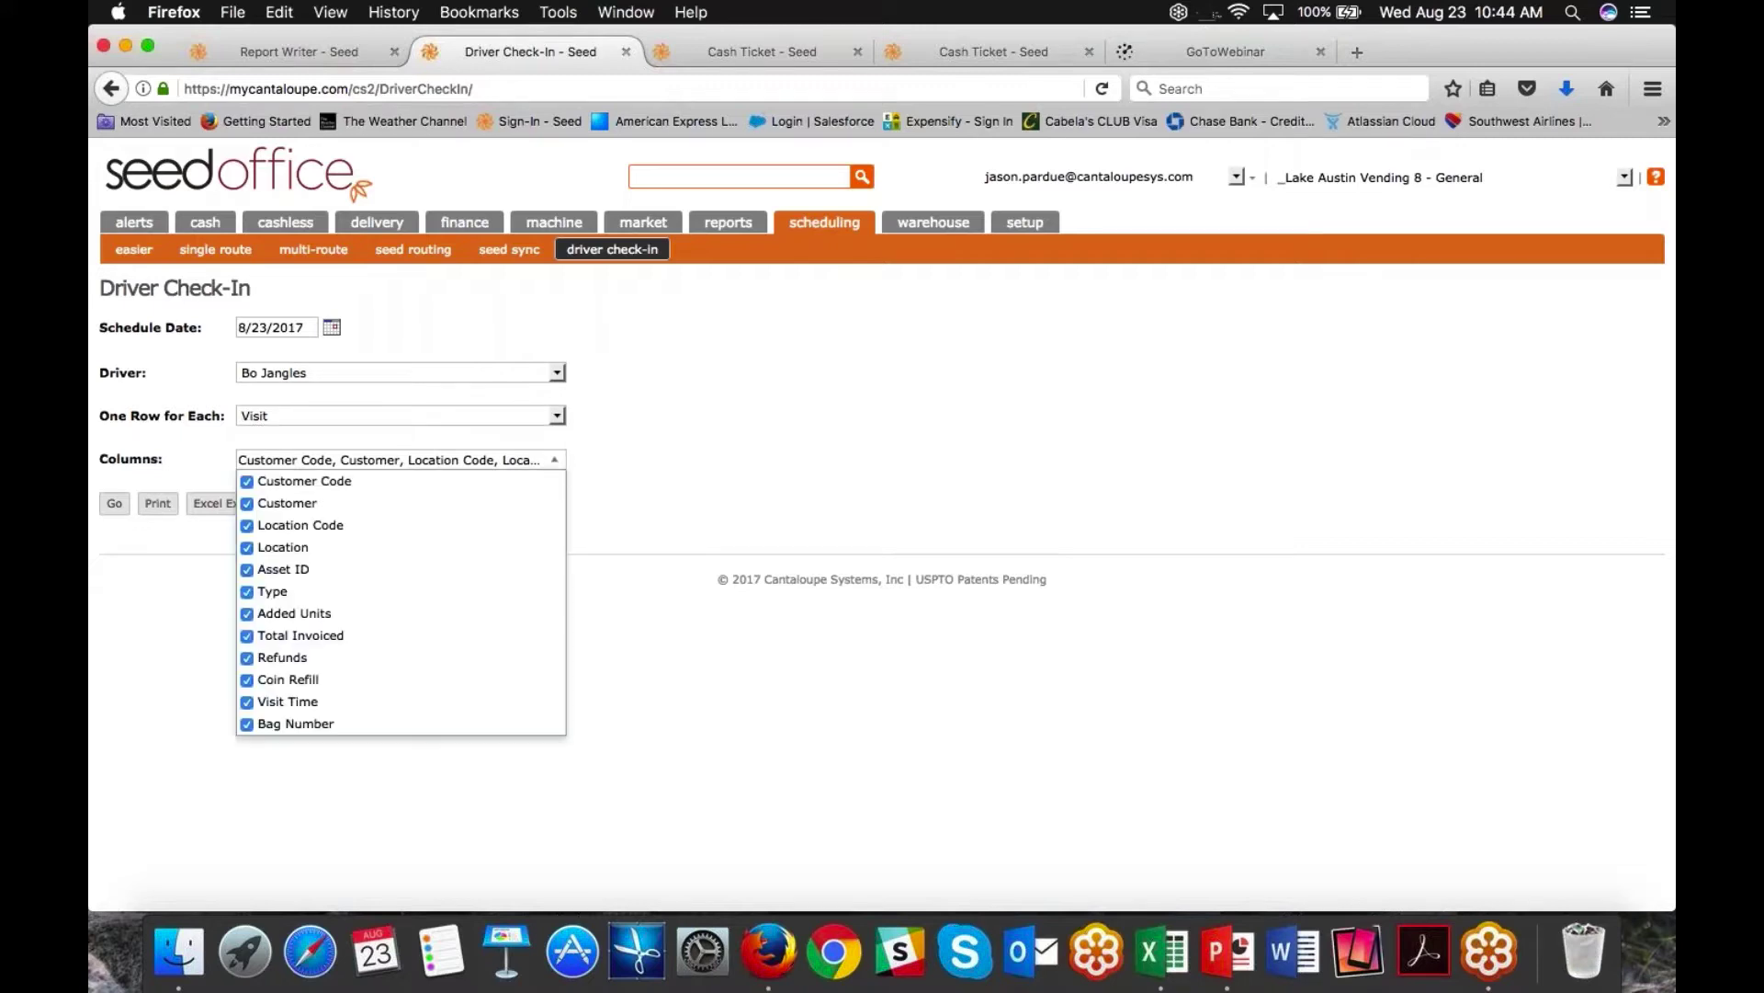
left_click(740, 515)
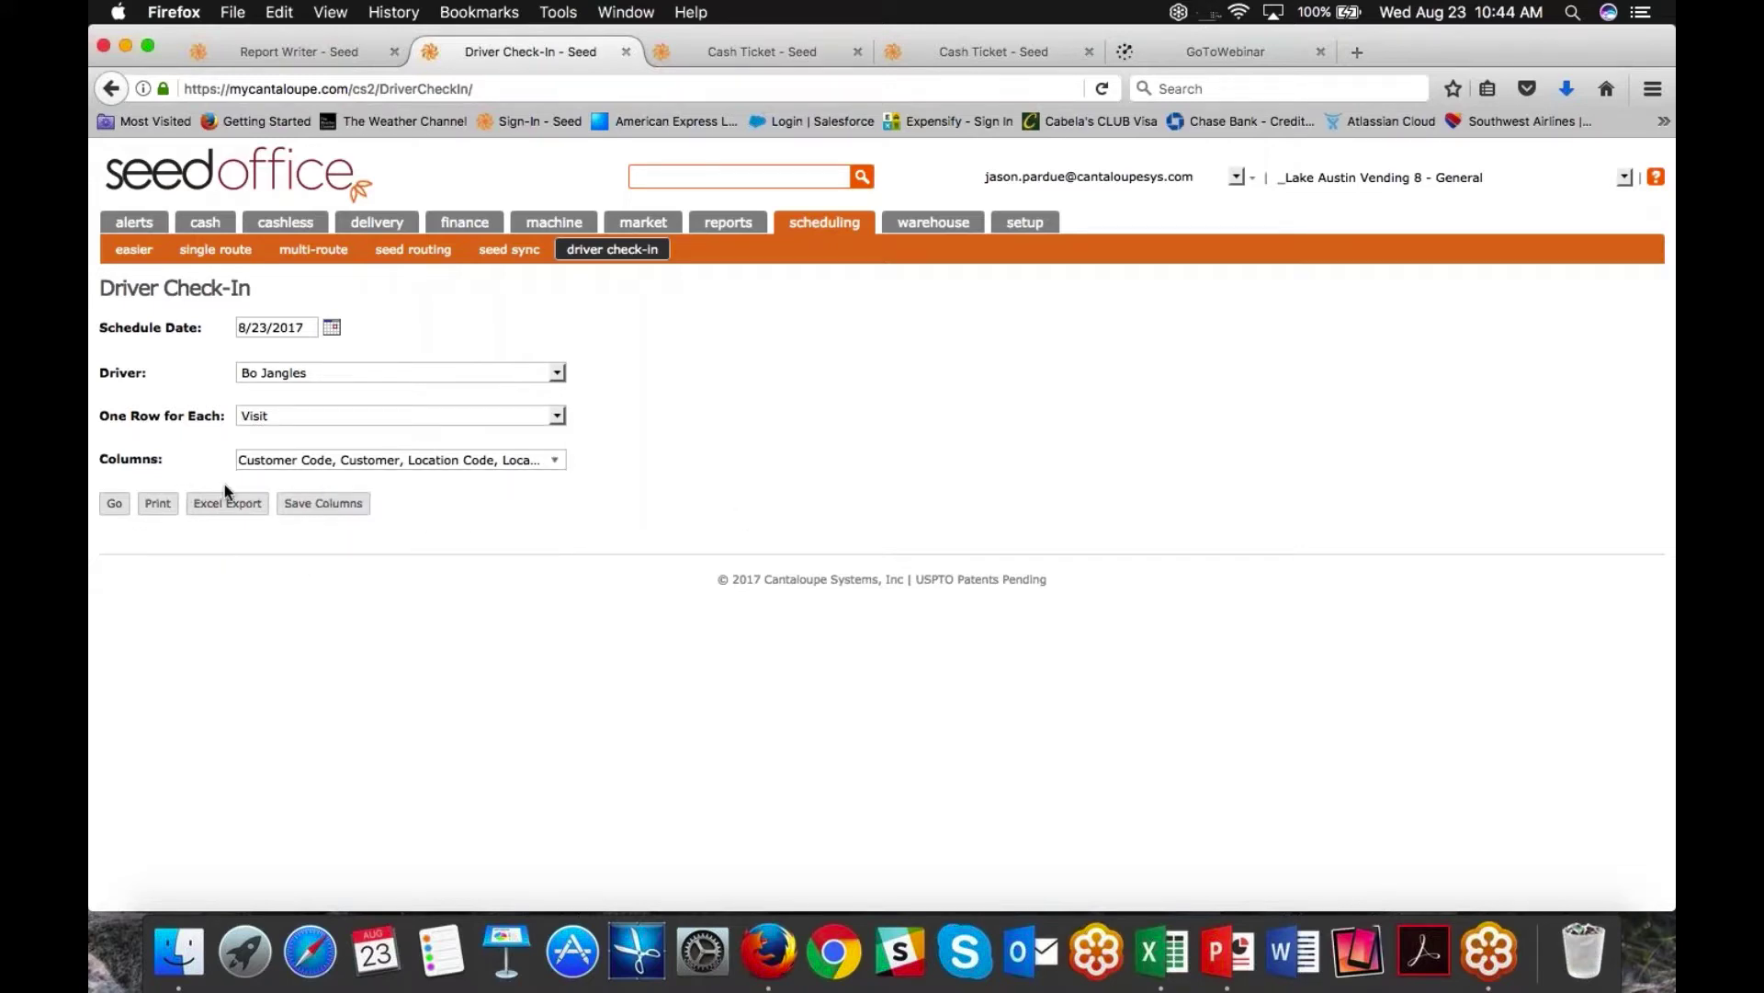
left_click(114, 503)
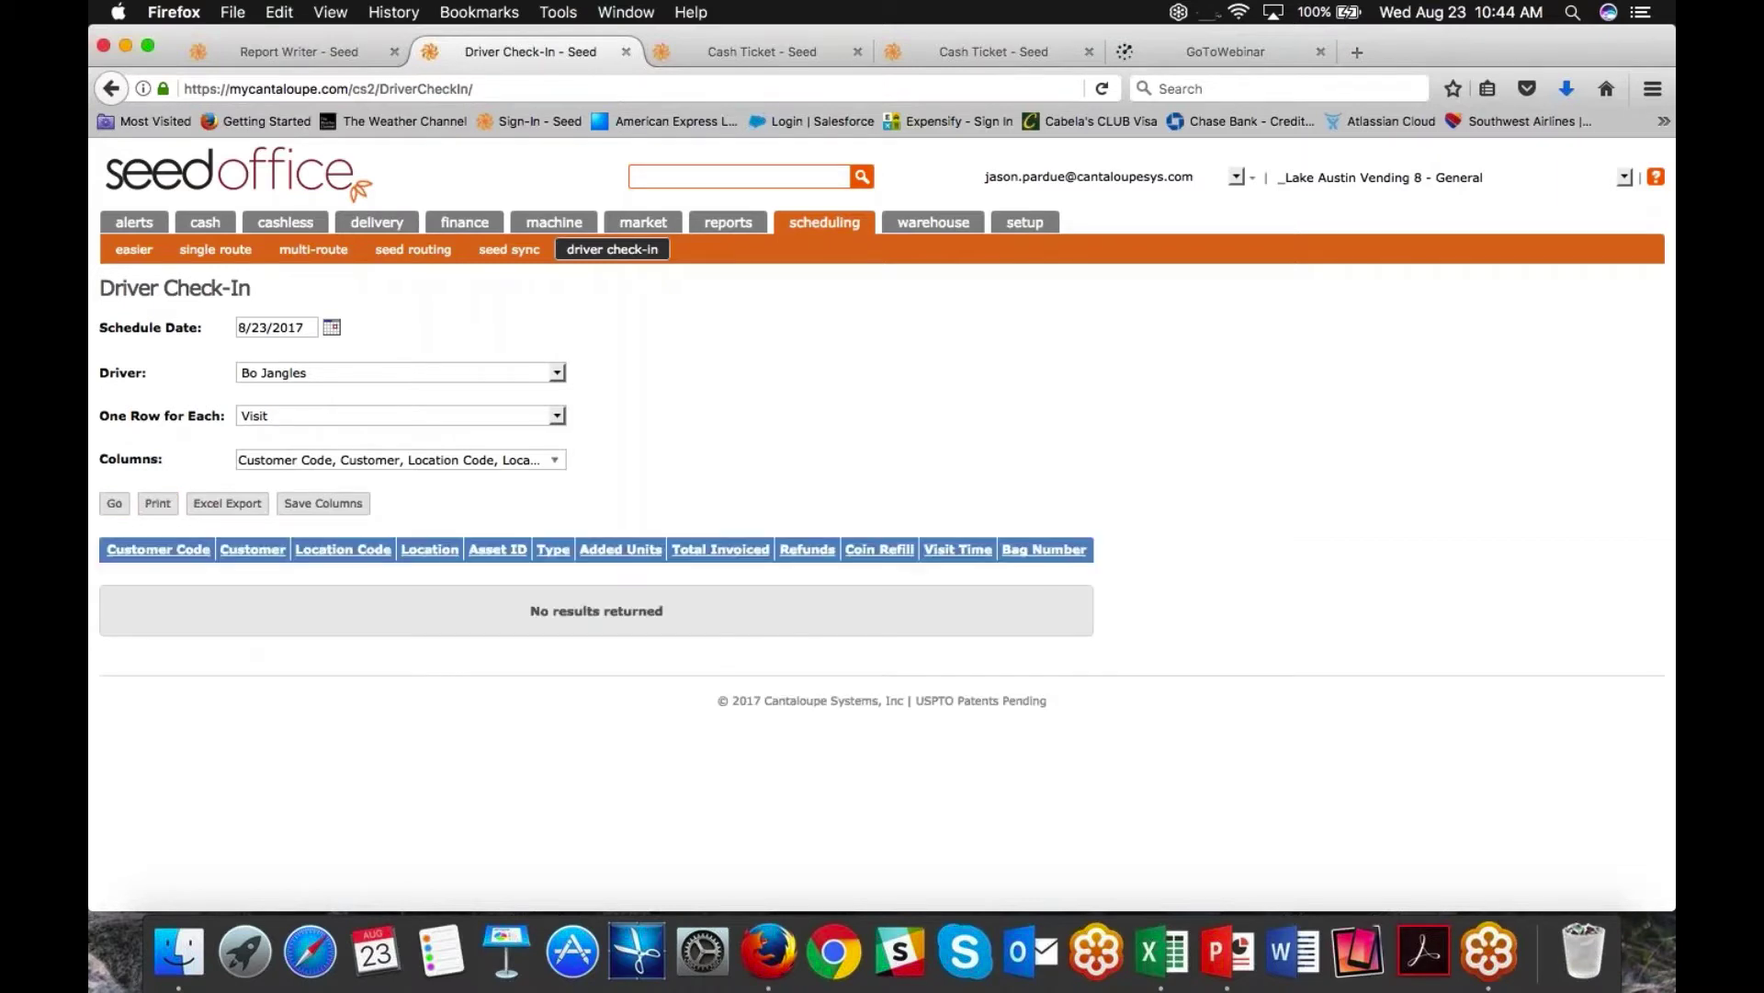
Step: Try the 8/23/2017 check-in report for two other drivers from the list
left_click(557, 374)
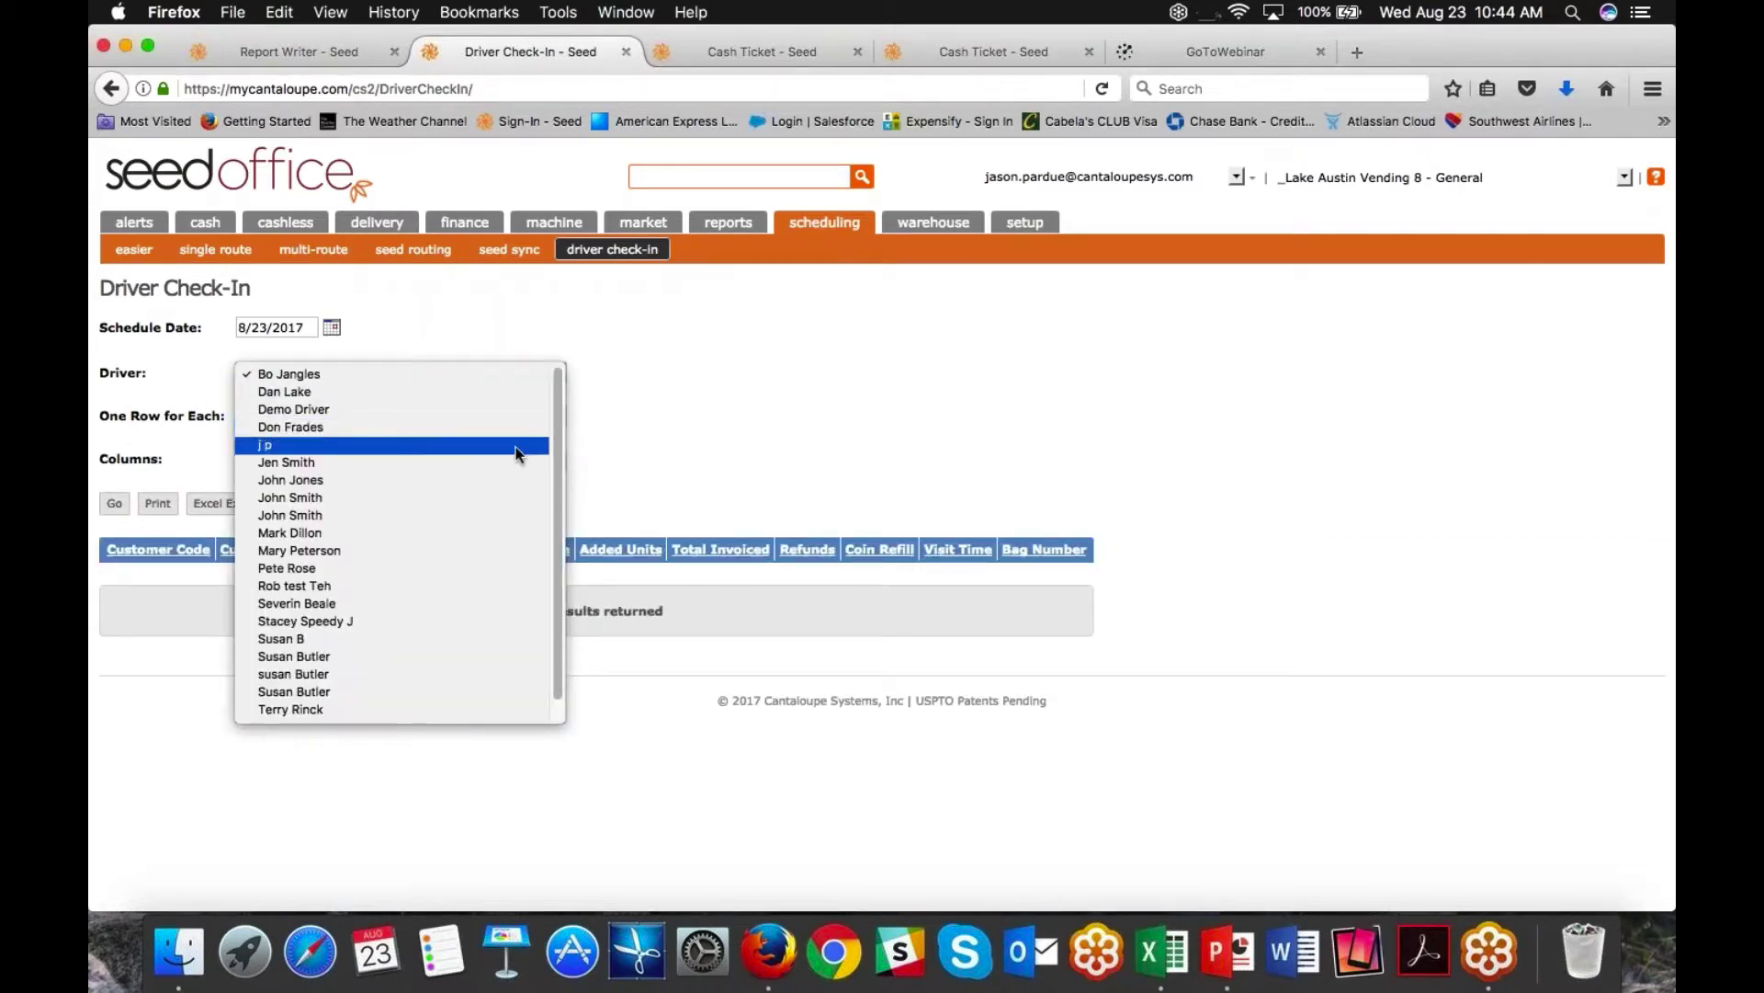
left_click(504, 514)
left_click(114, 503)
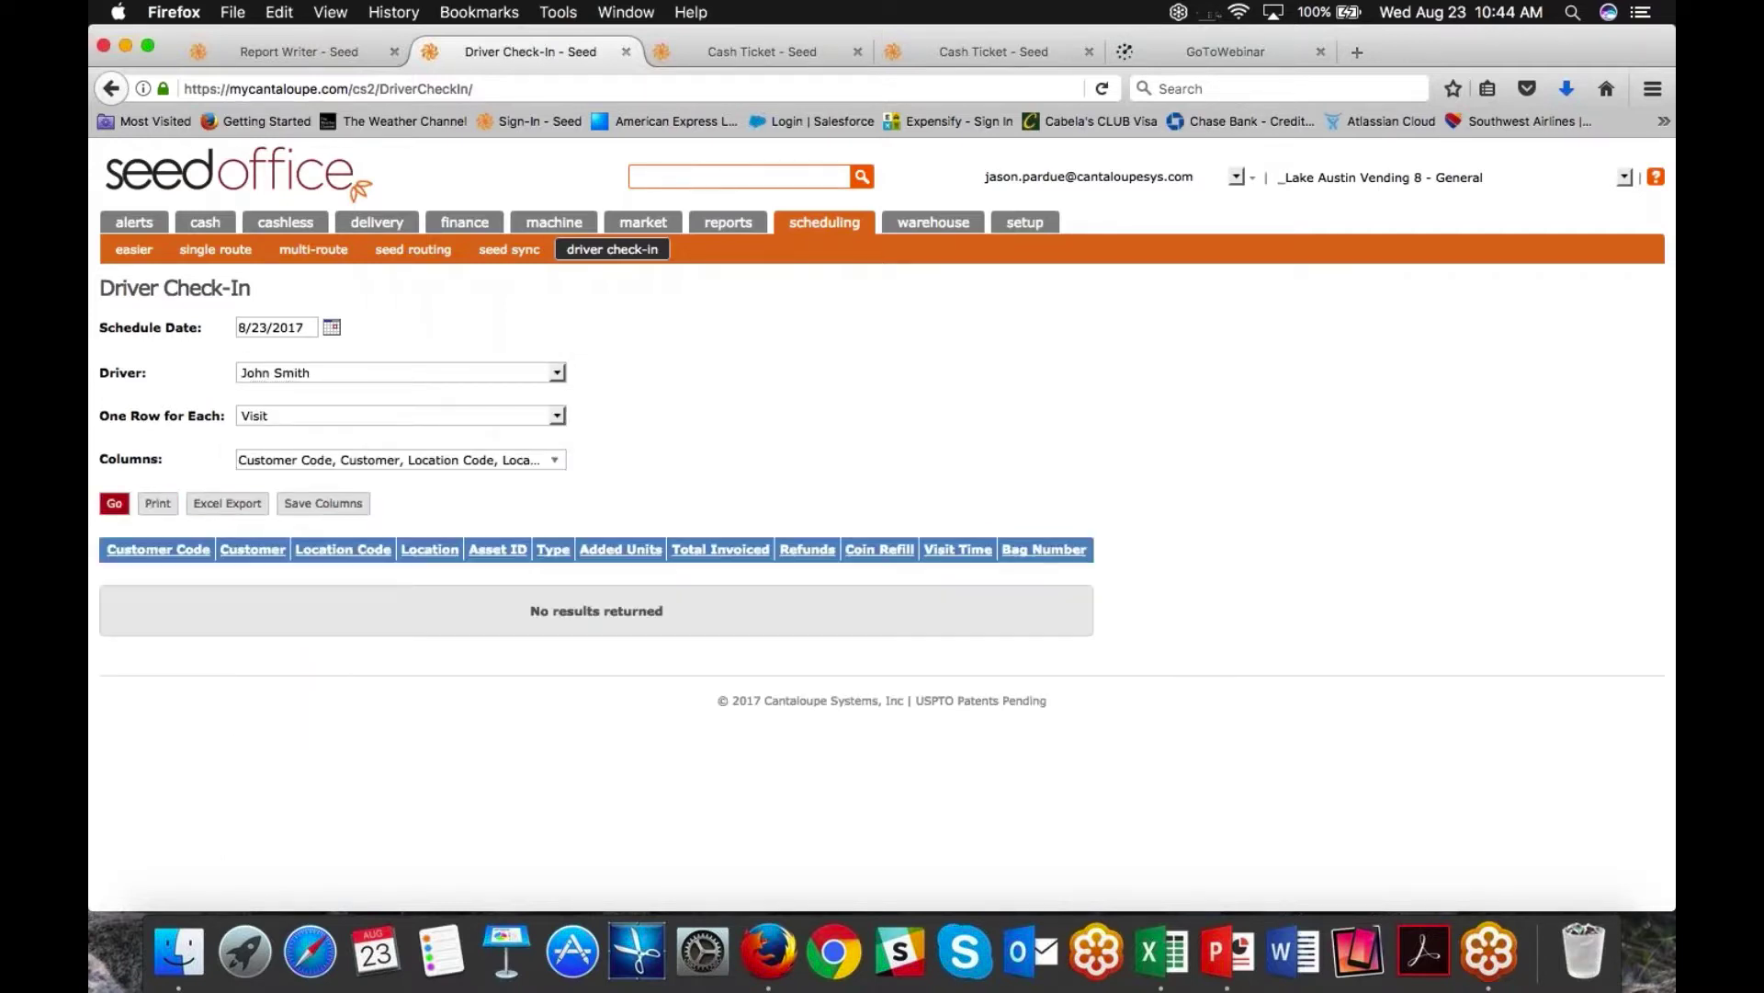
left_click(556, 372)
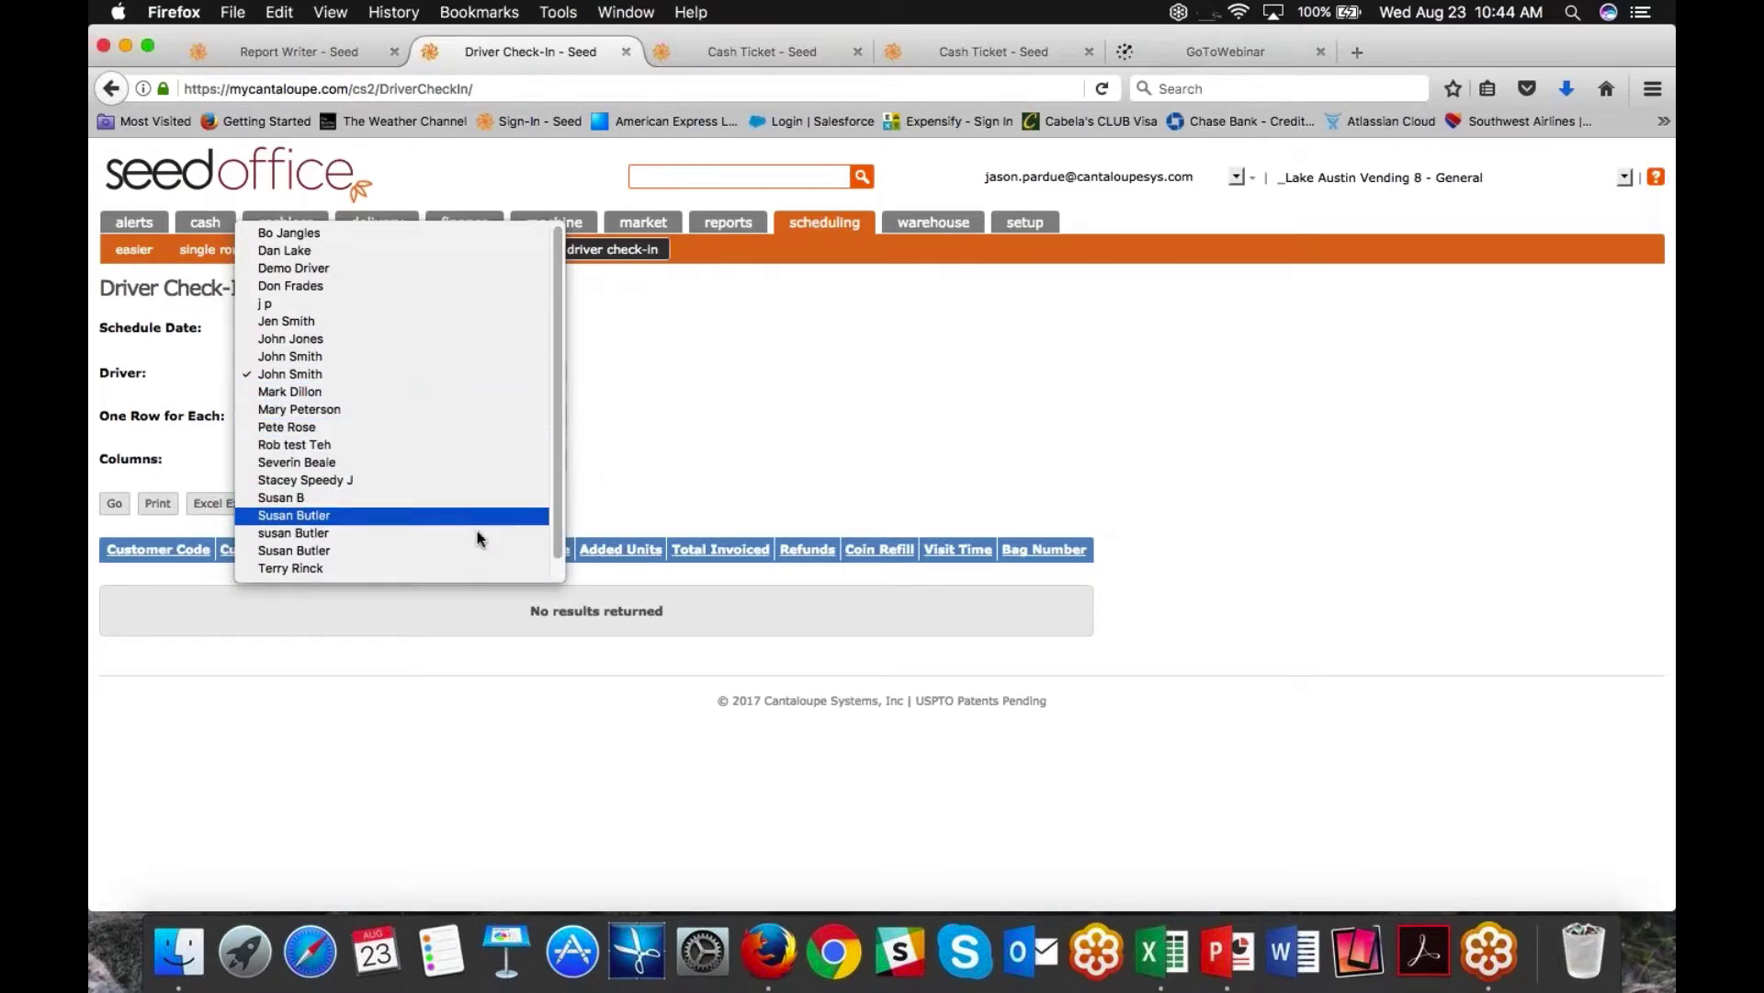
key("Down")
key("Down")
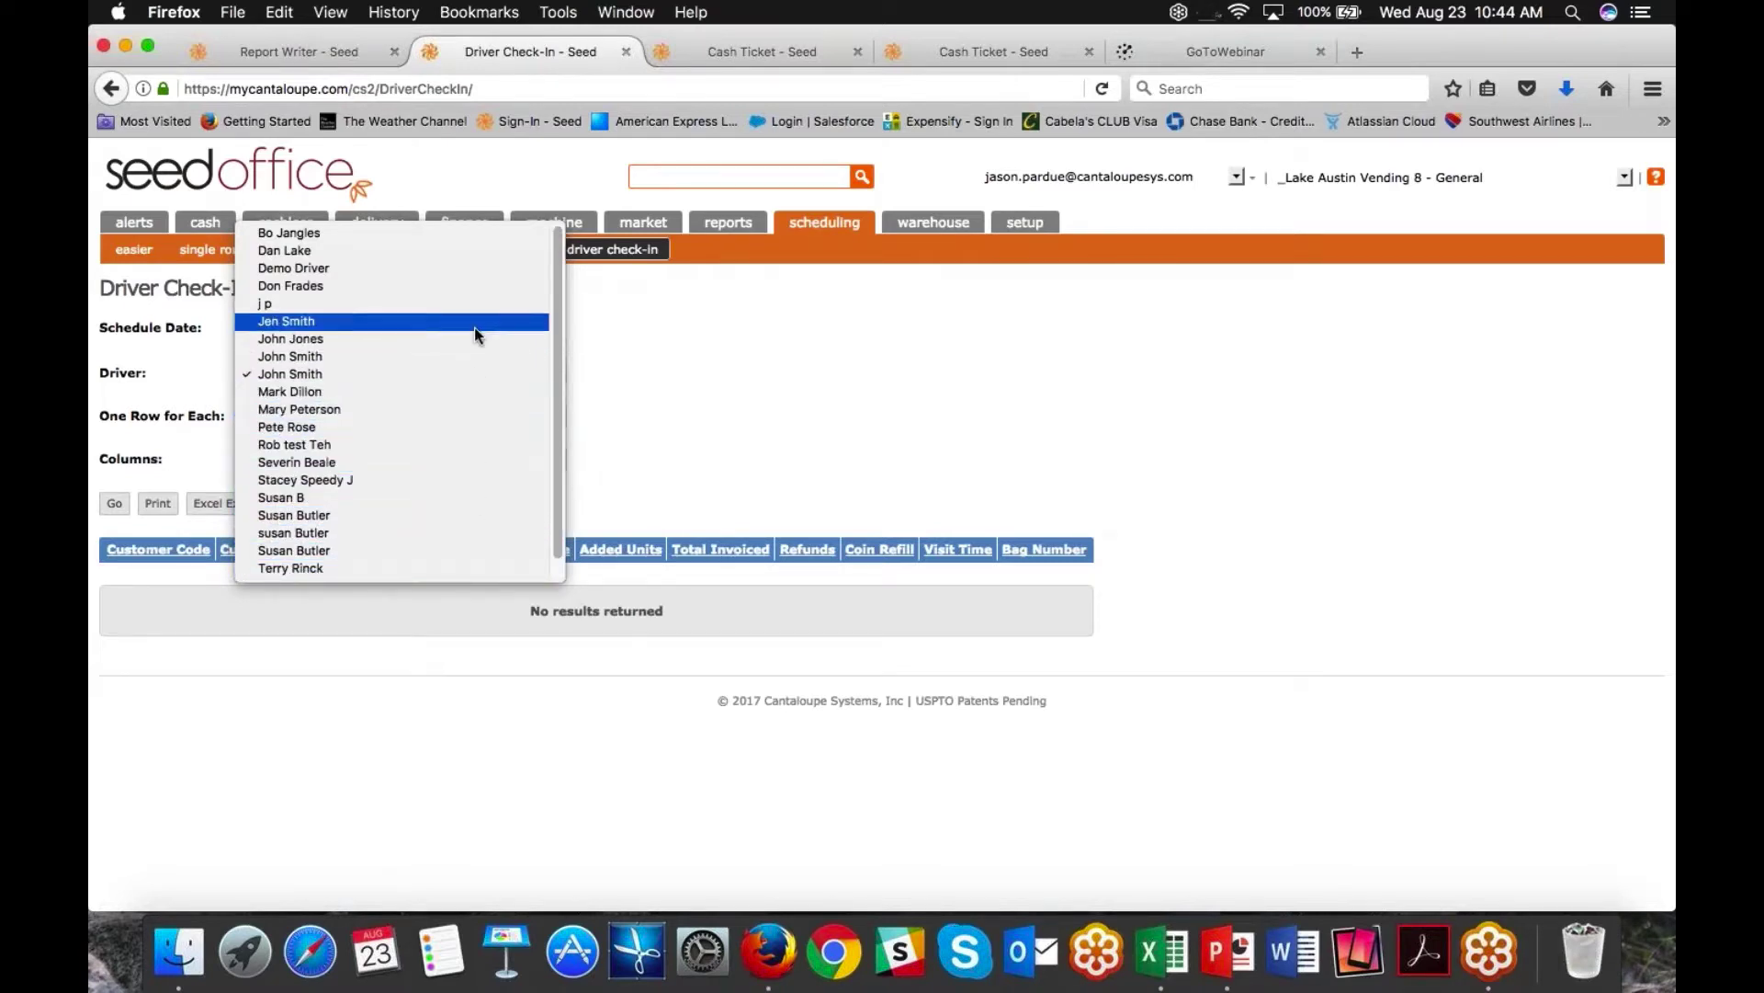
left_click(471, 250)
left_click(115, 502)
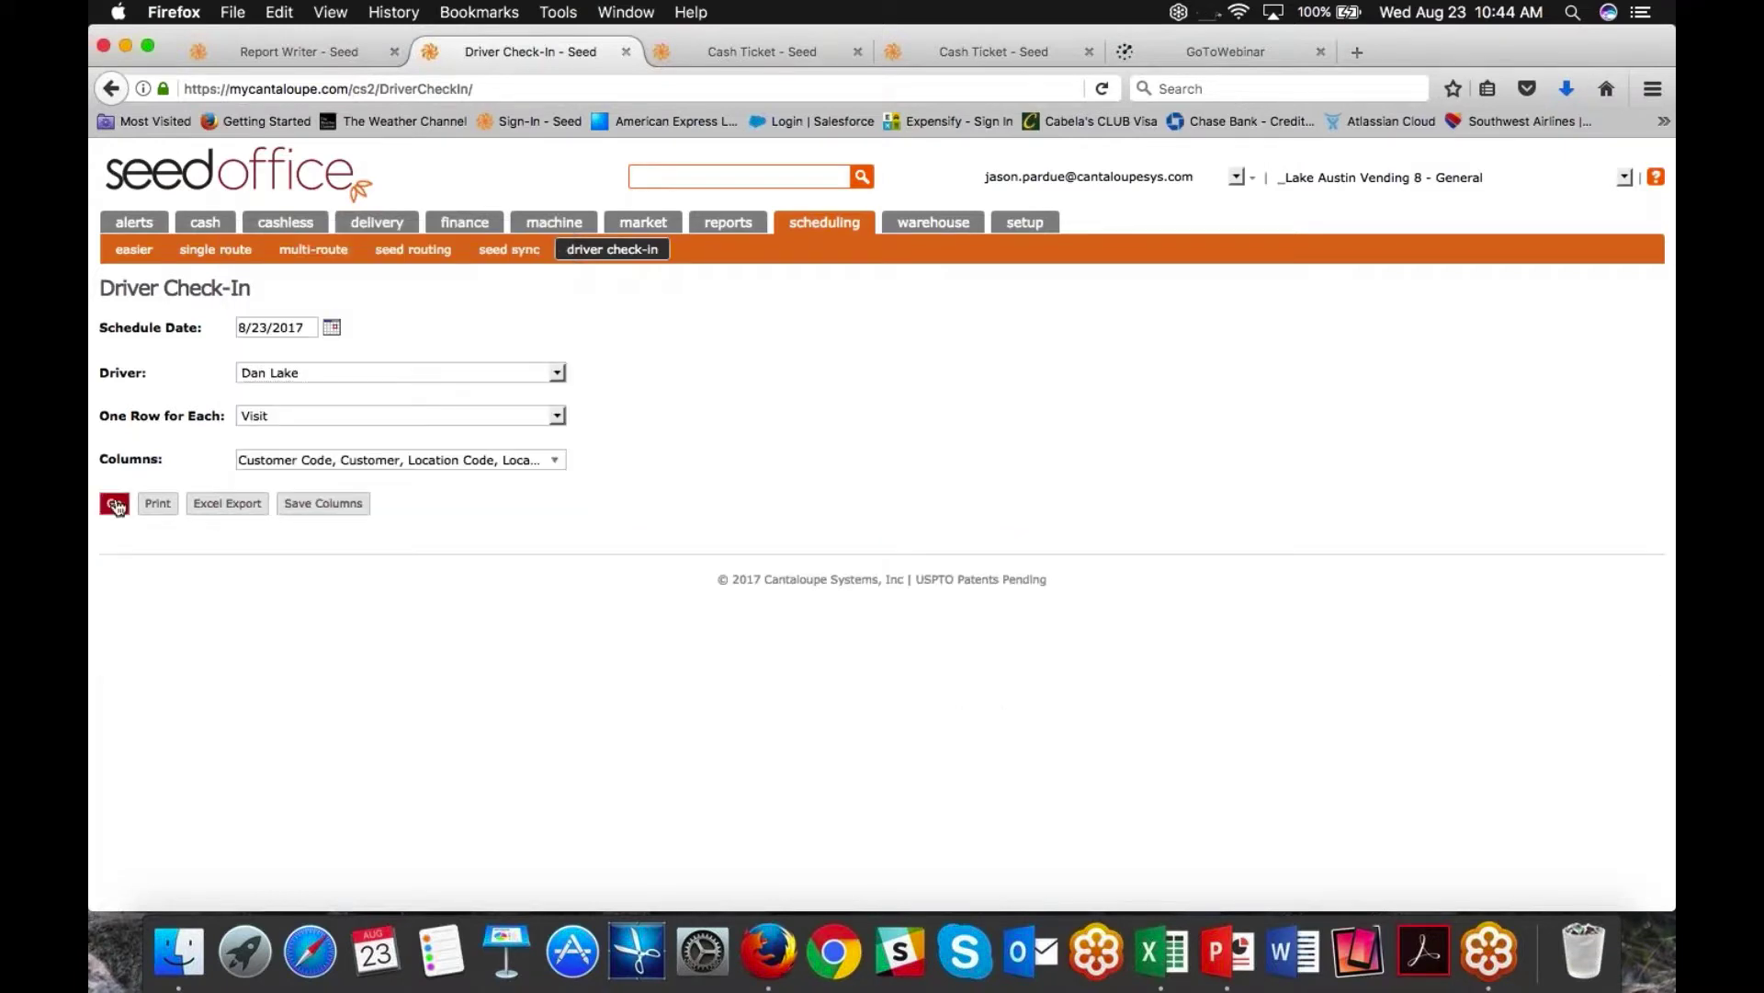
Step: Try the 8/23/2017 check-in report for Demo Driver and one further driver
left_click(558, 372)
left_click(536, 401)
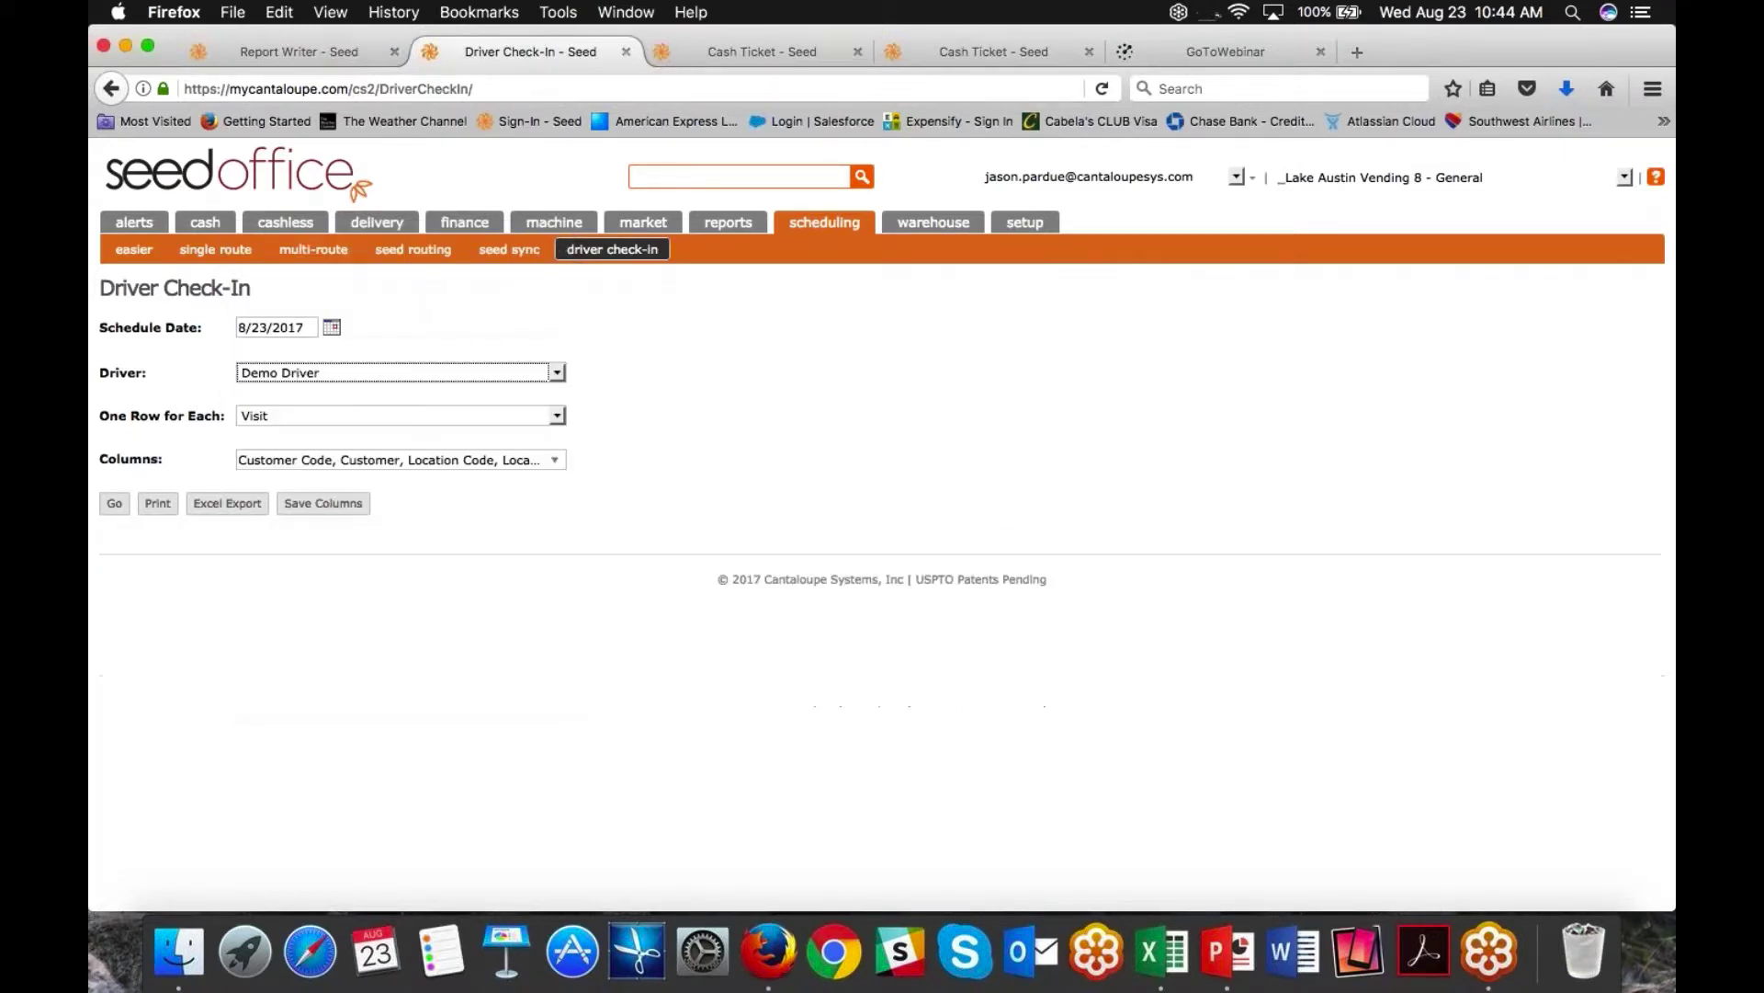
left_click(115, 507)
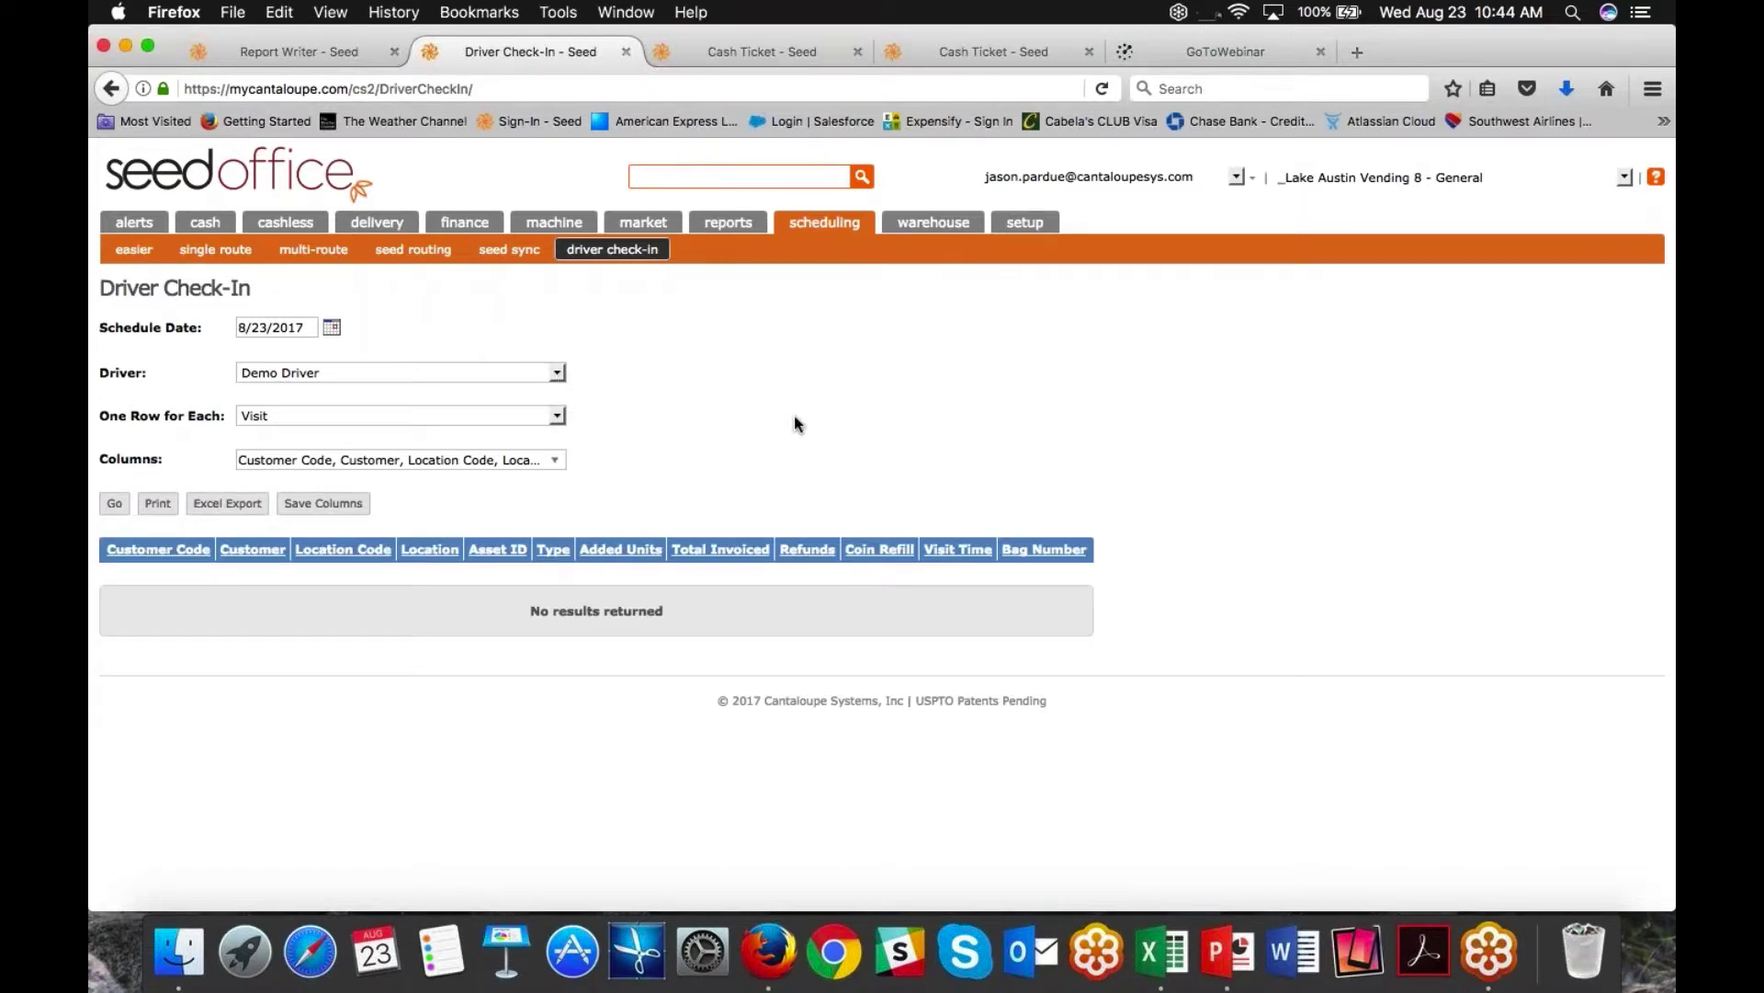
left_click(558, 375)
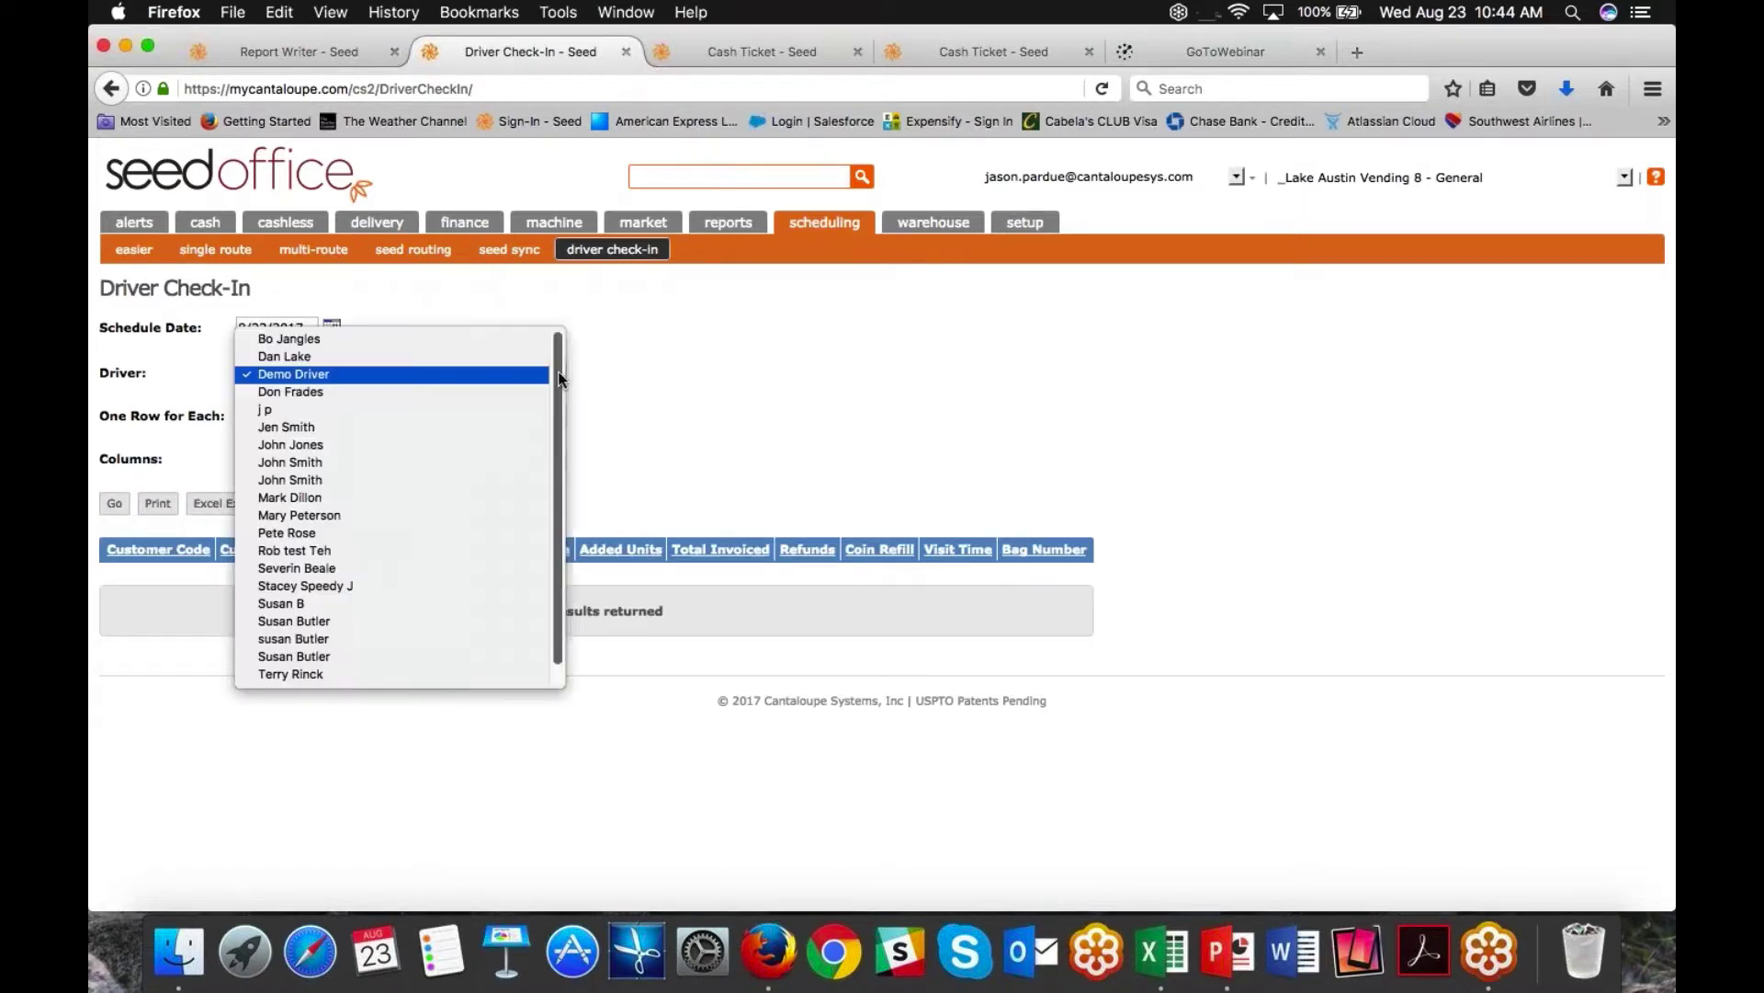
left_click(512, 404)
key("Return")
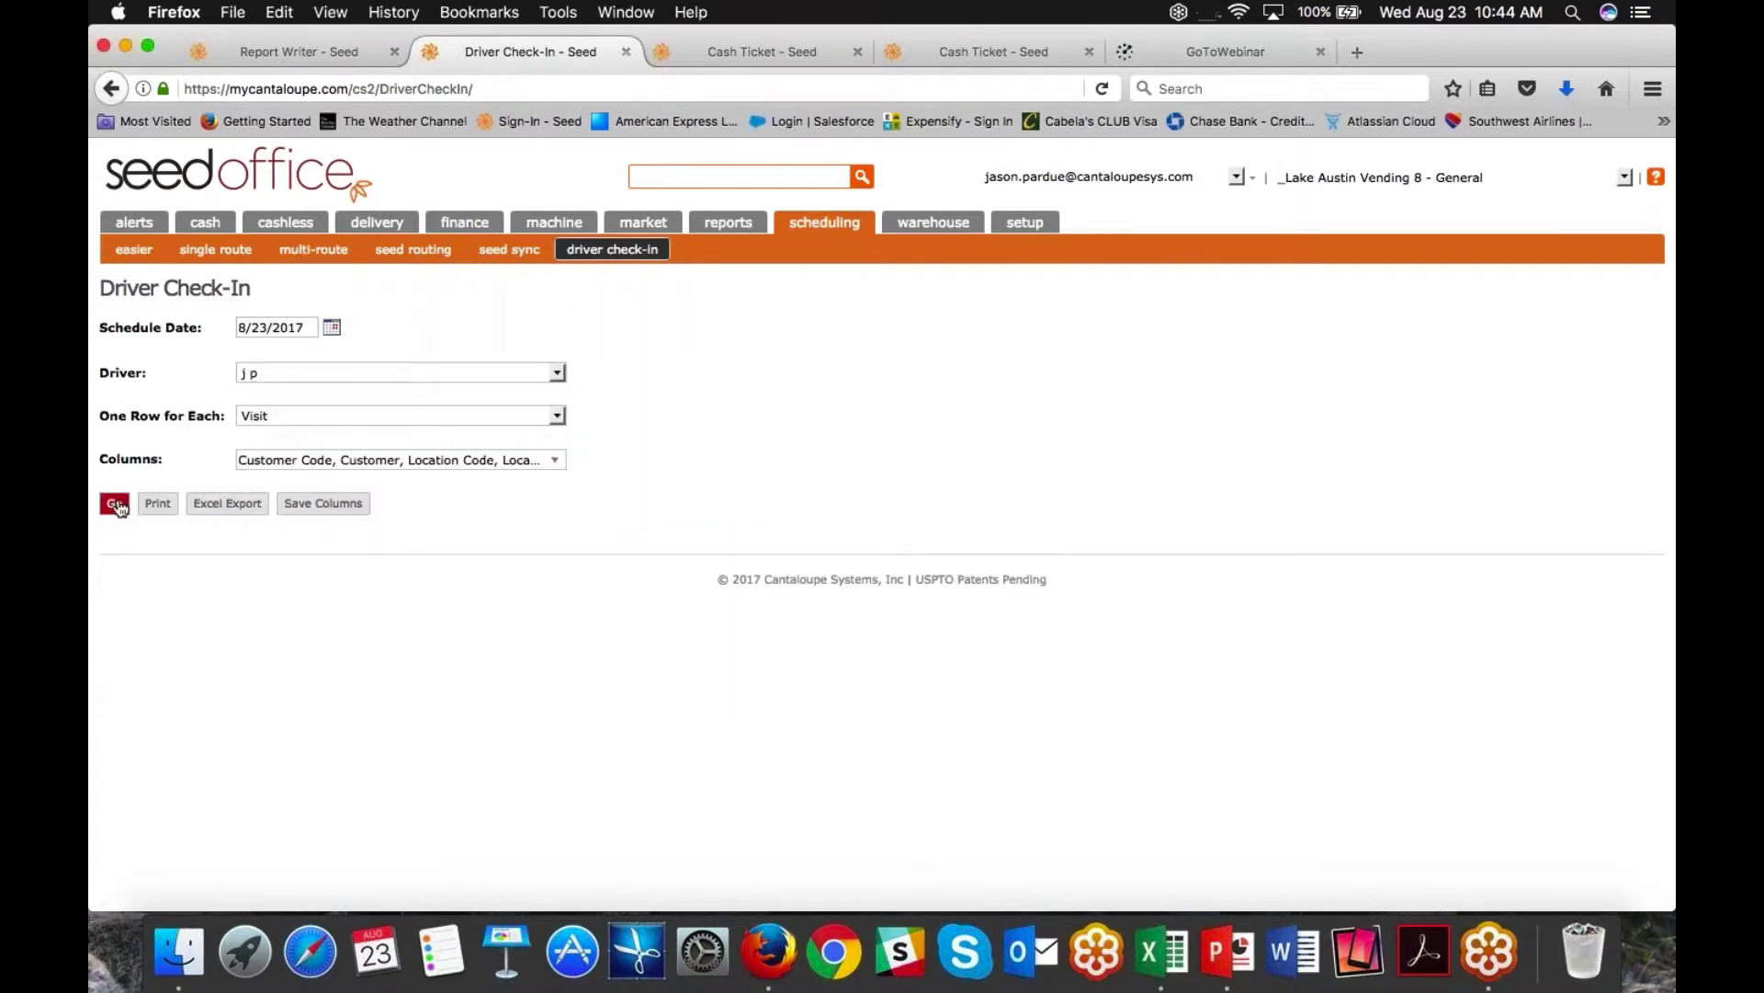
Step: Select the driver shown in the asset's cash history, set the schedule date to 8/22/2017, and run the check-in report
left_click(544, 375)
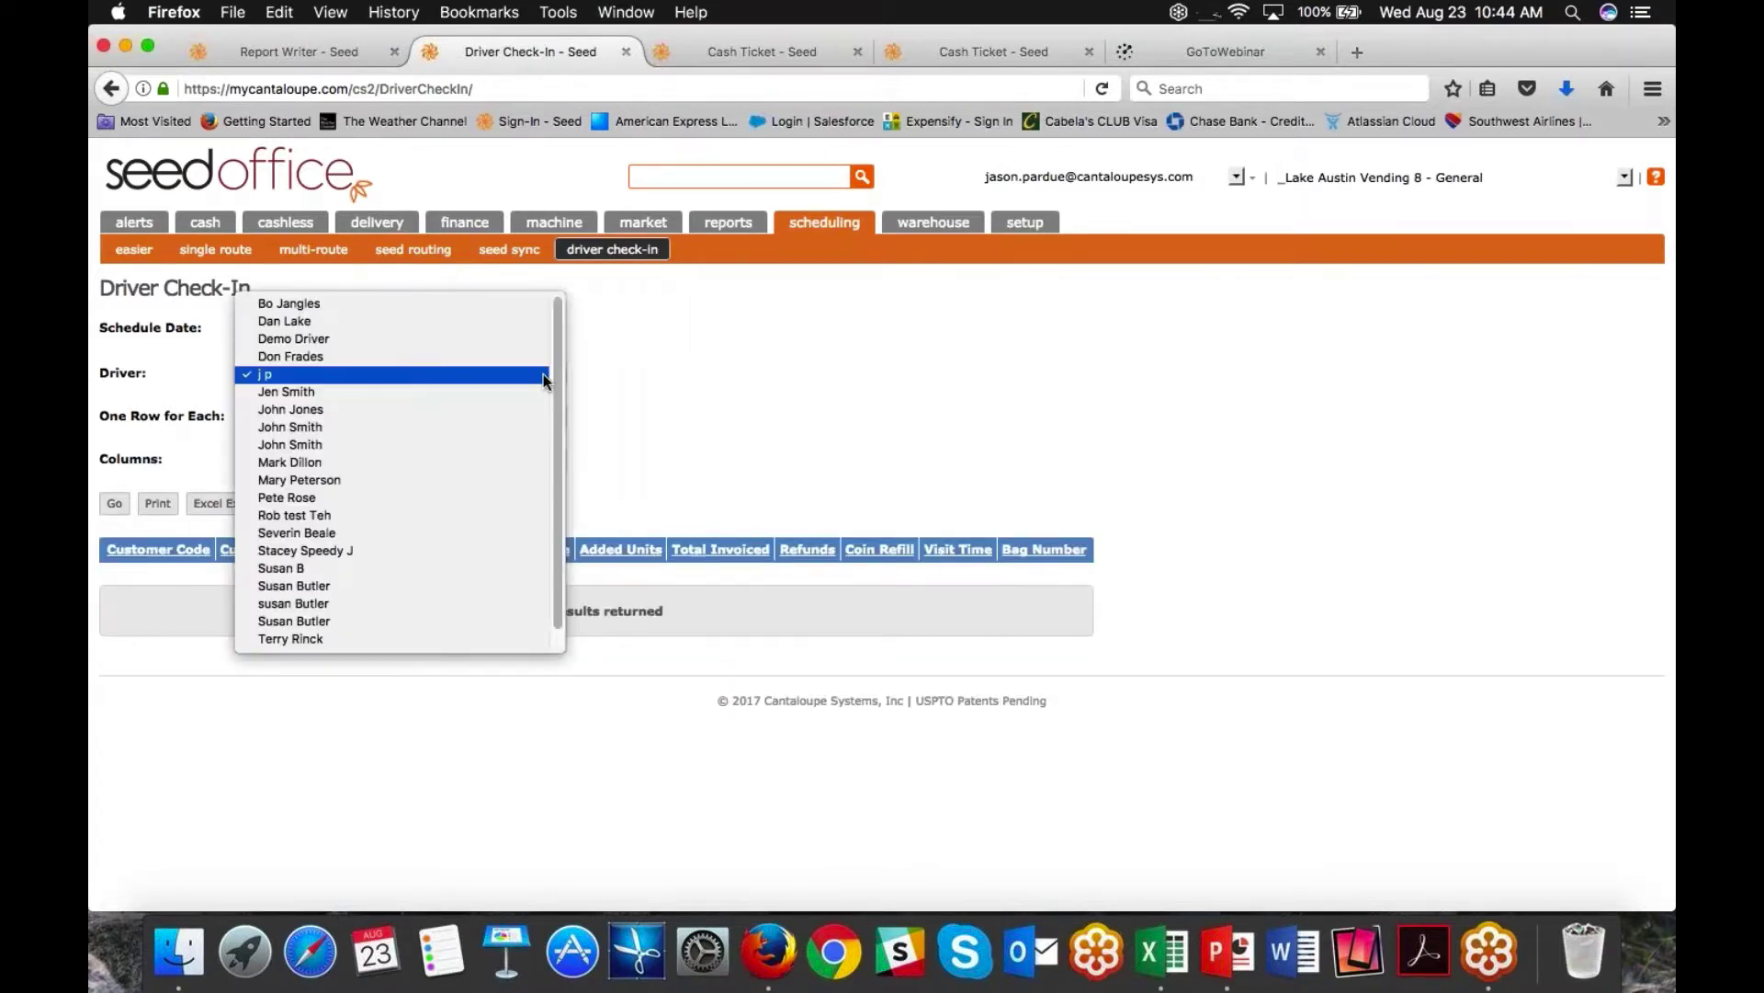
left_click(483, 485)
key("Return")
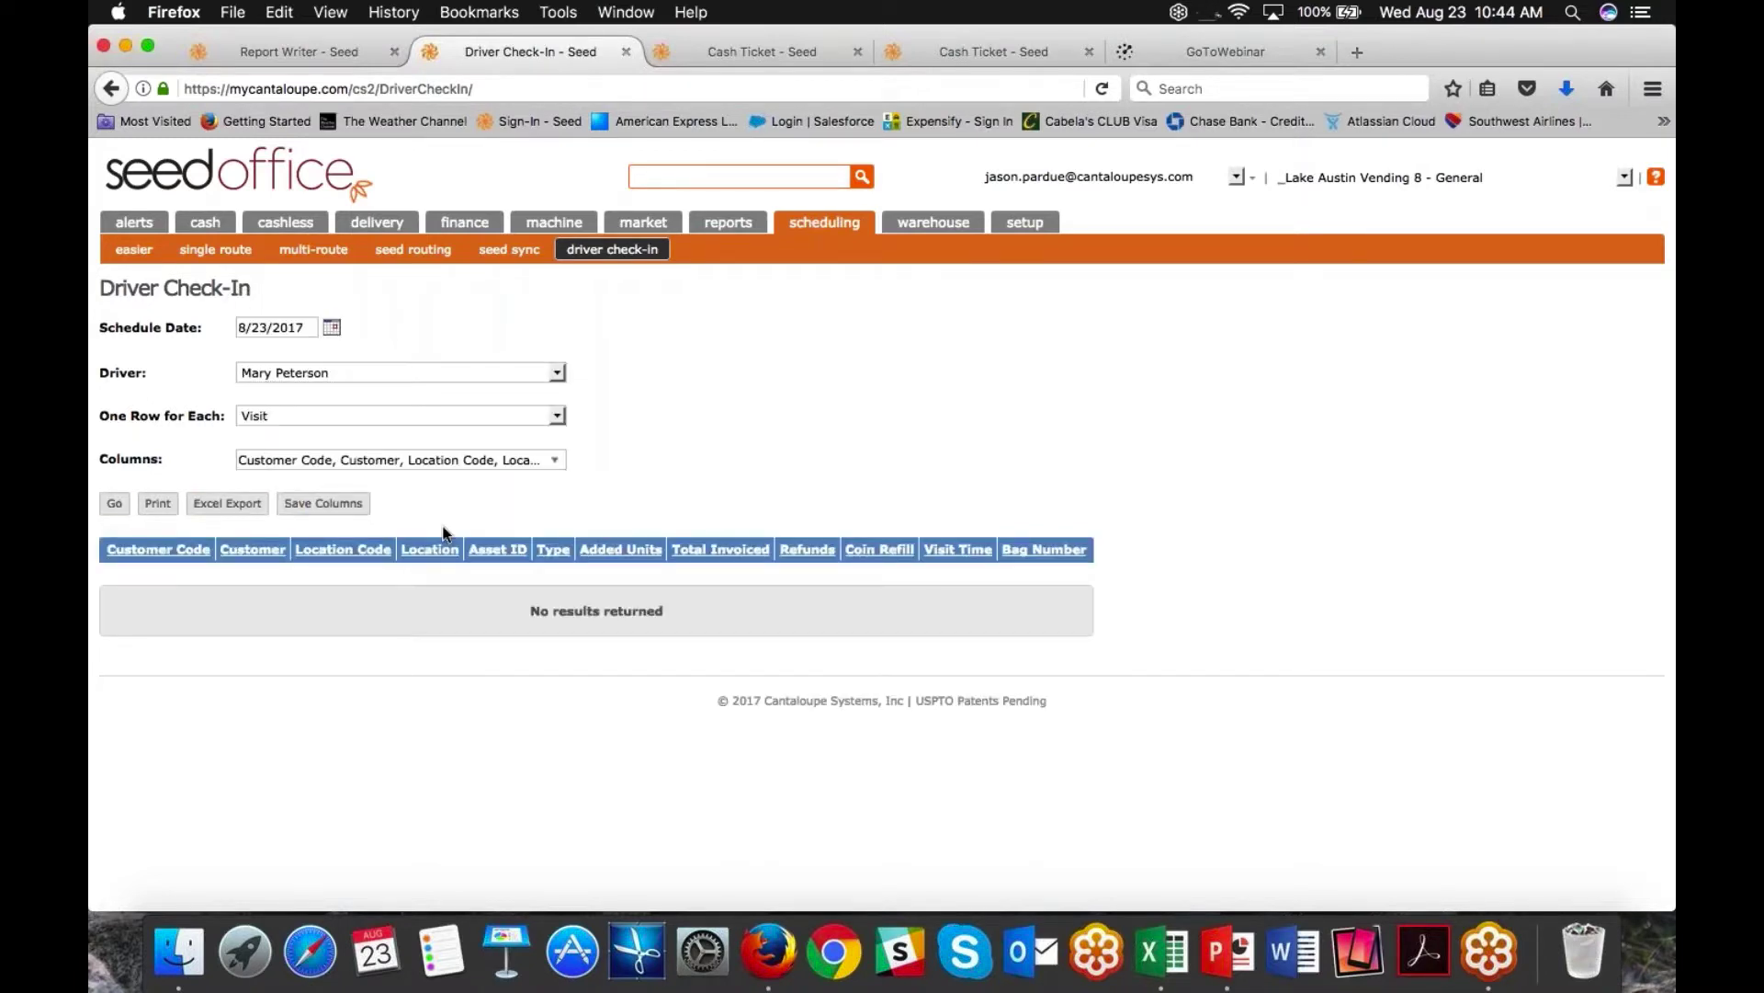
left_click(332, 328)
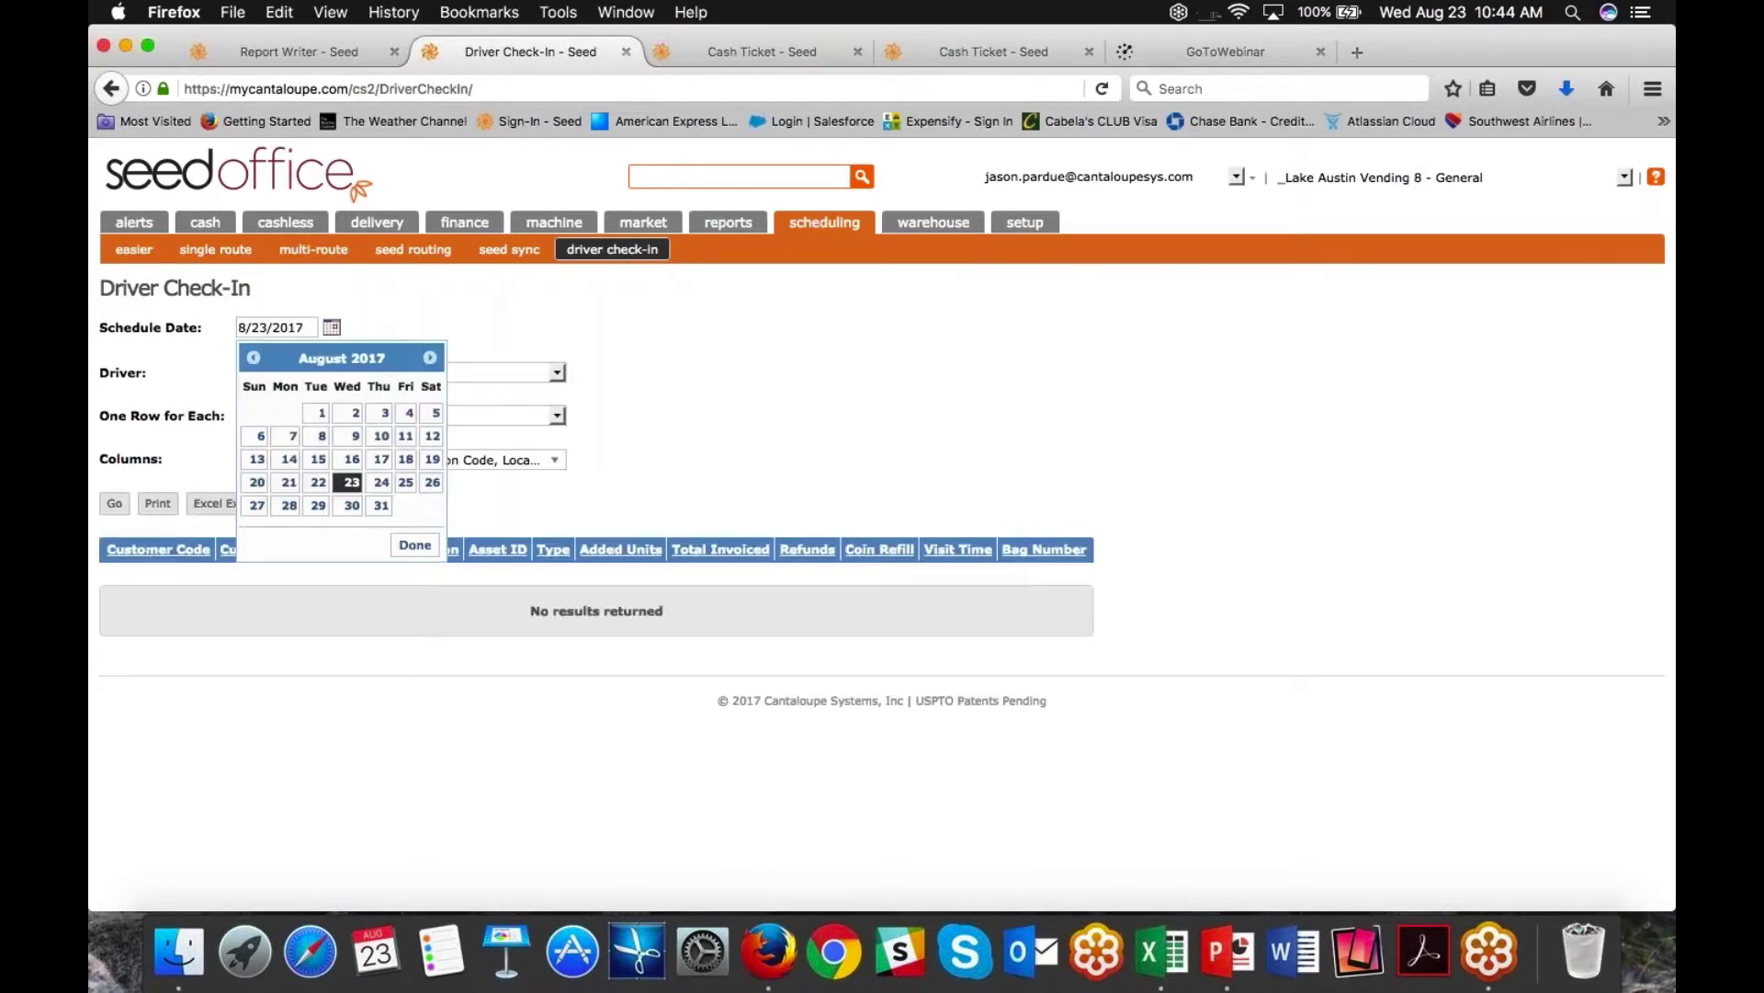
left_click(318, 481)
left_click(115, 504)
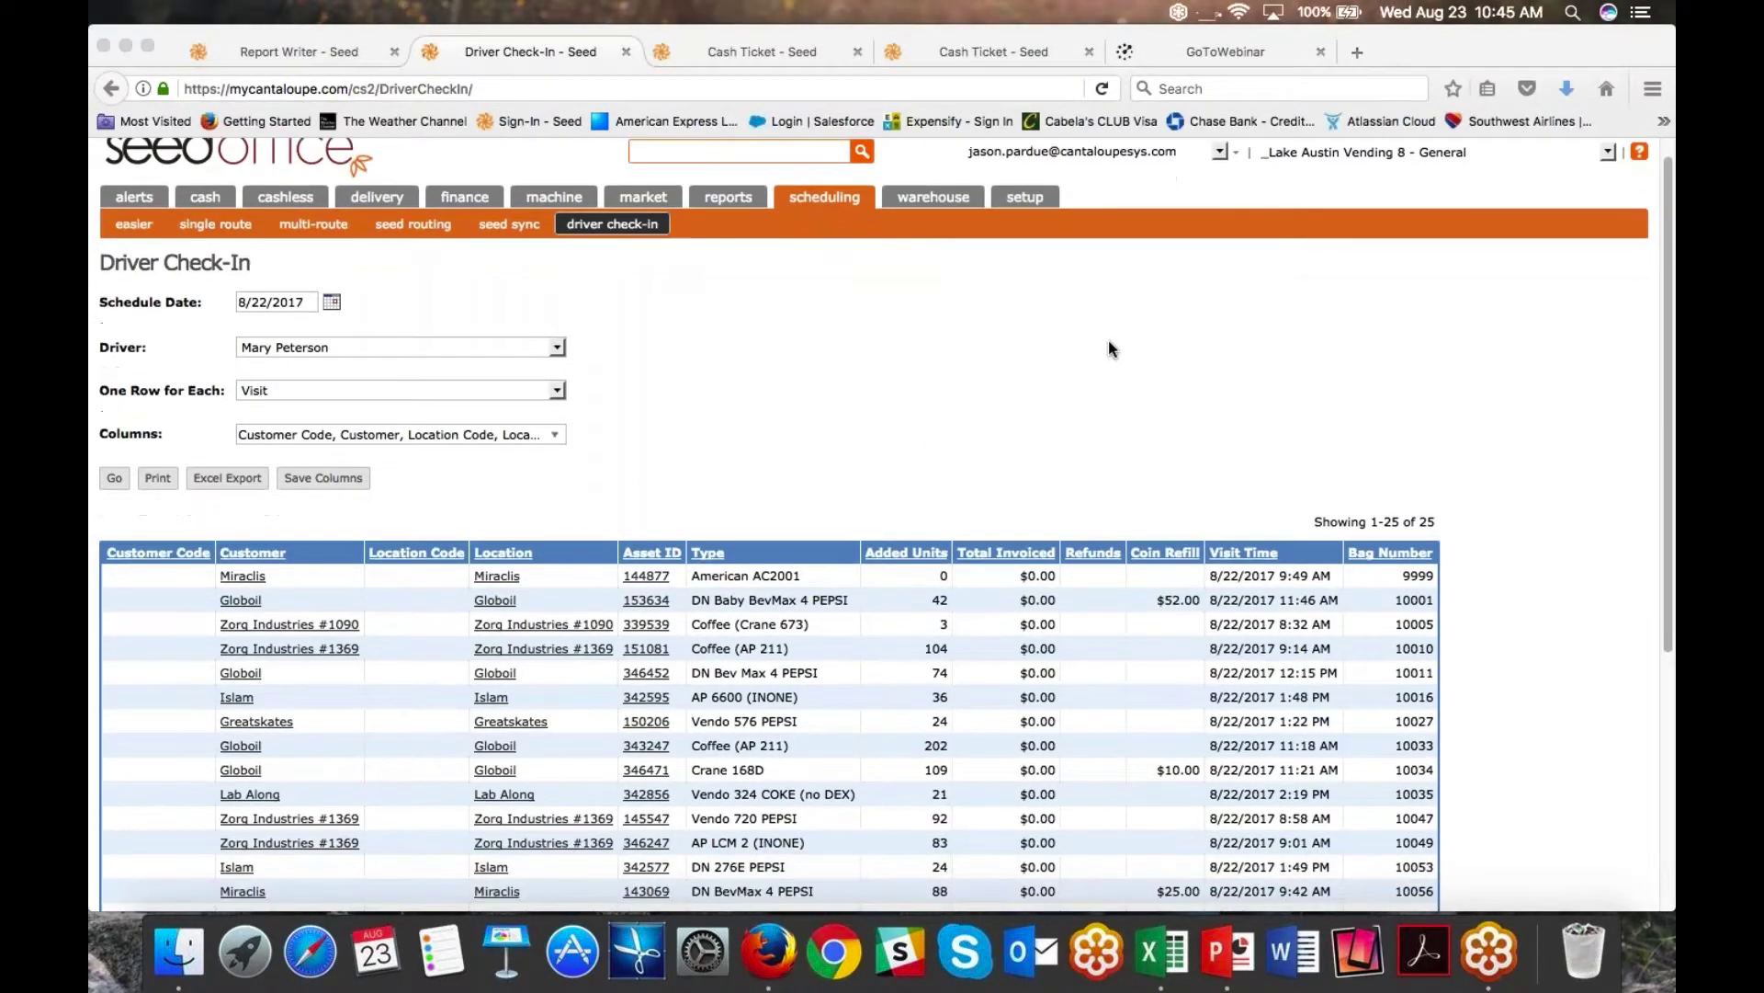
Step: Review the coin refills, refunds, visit times and bag numbers of the driver's listed visits, including the totals row
scroll(1108, 340, "down", 5)
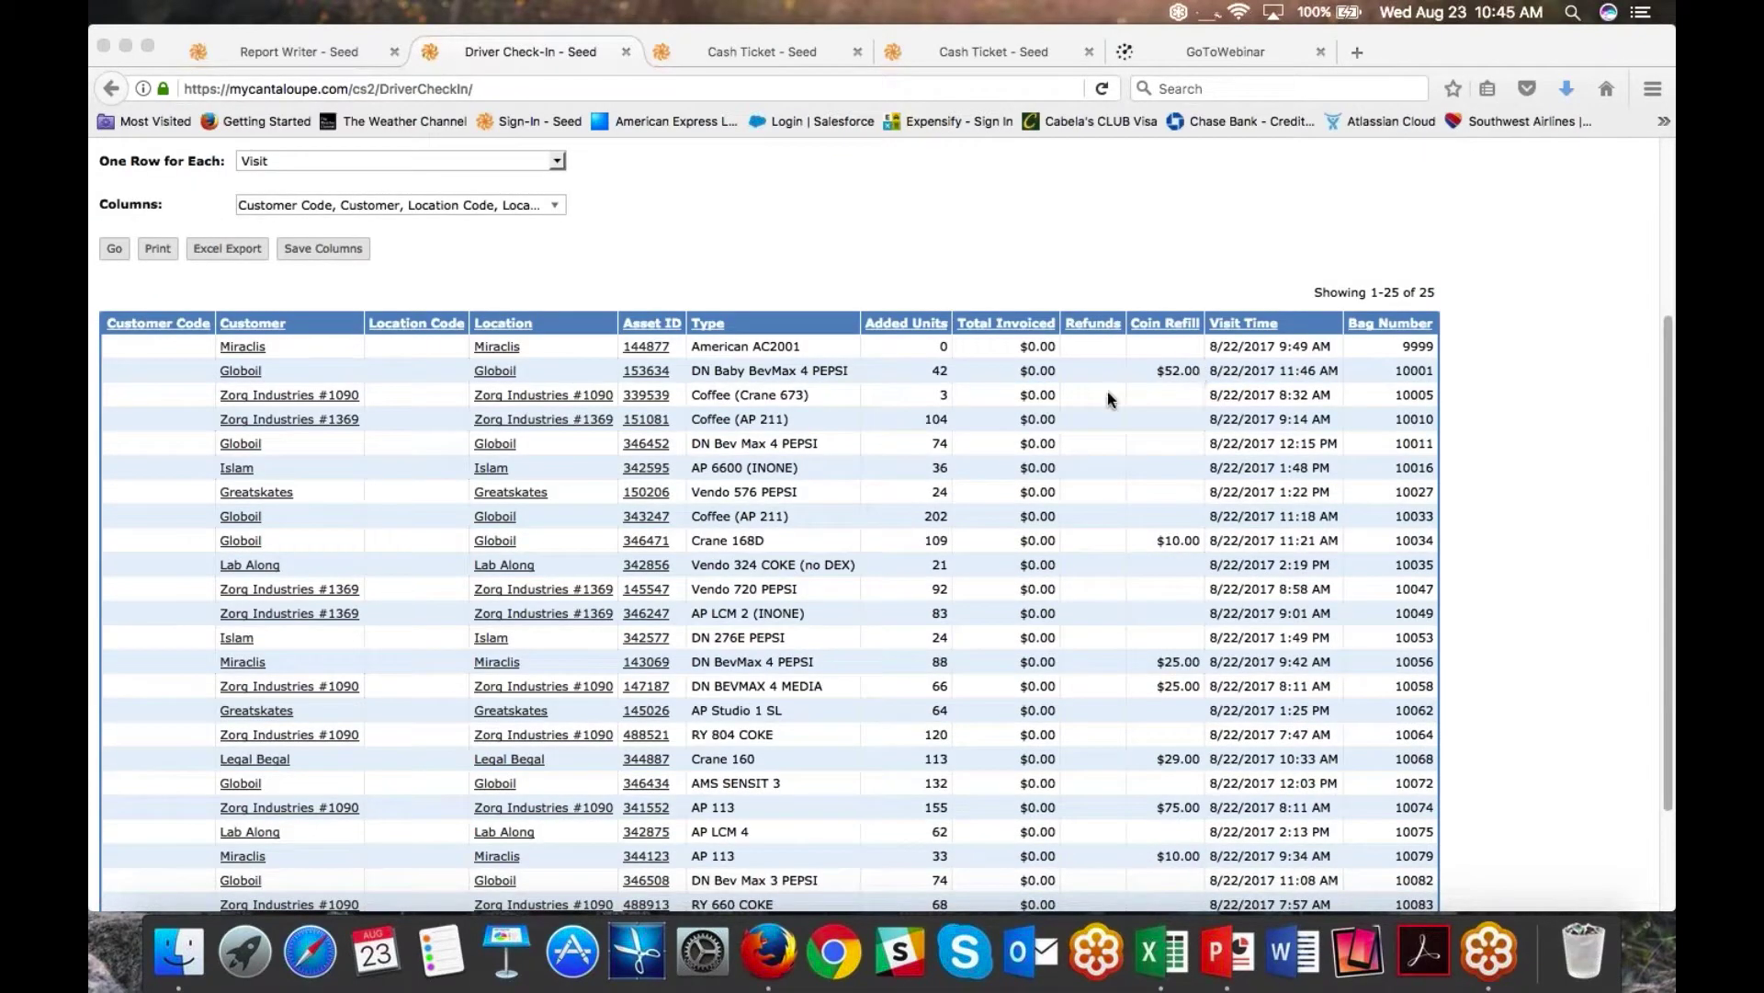
scroll(1102, 416, "down", 2)
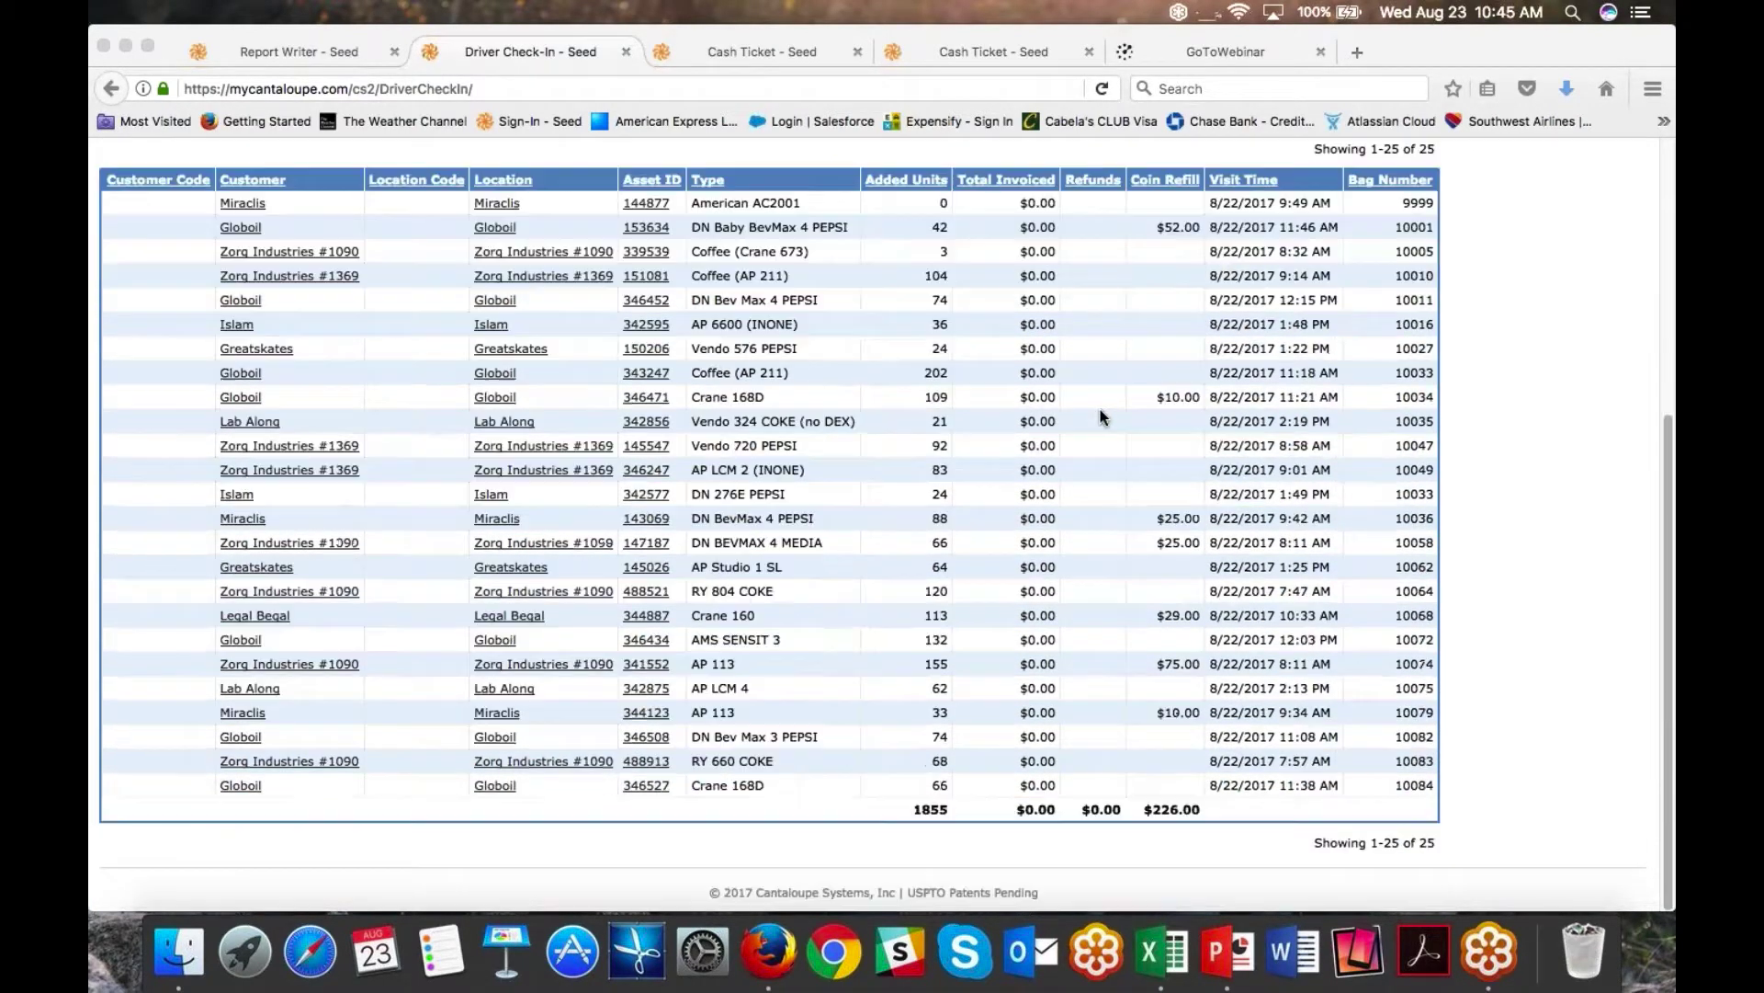
left_click(1194, 267)
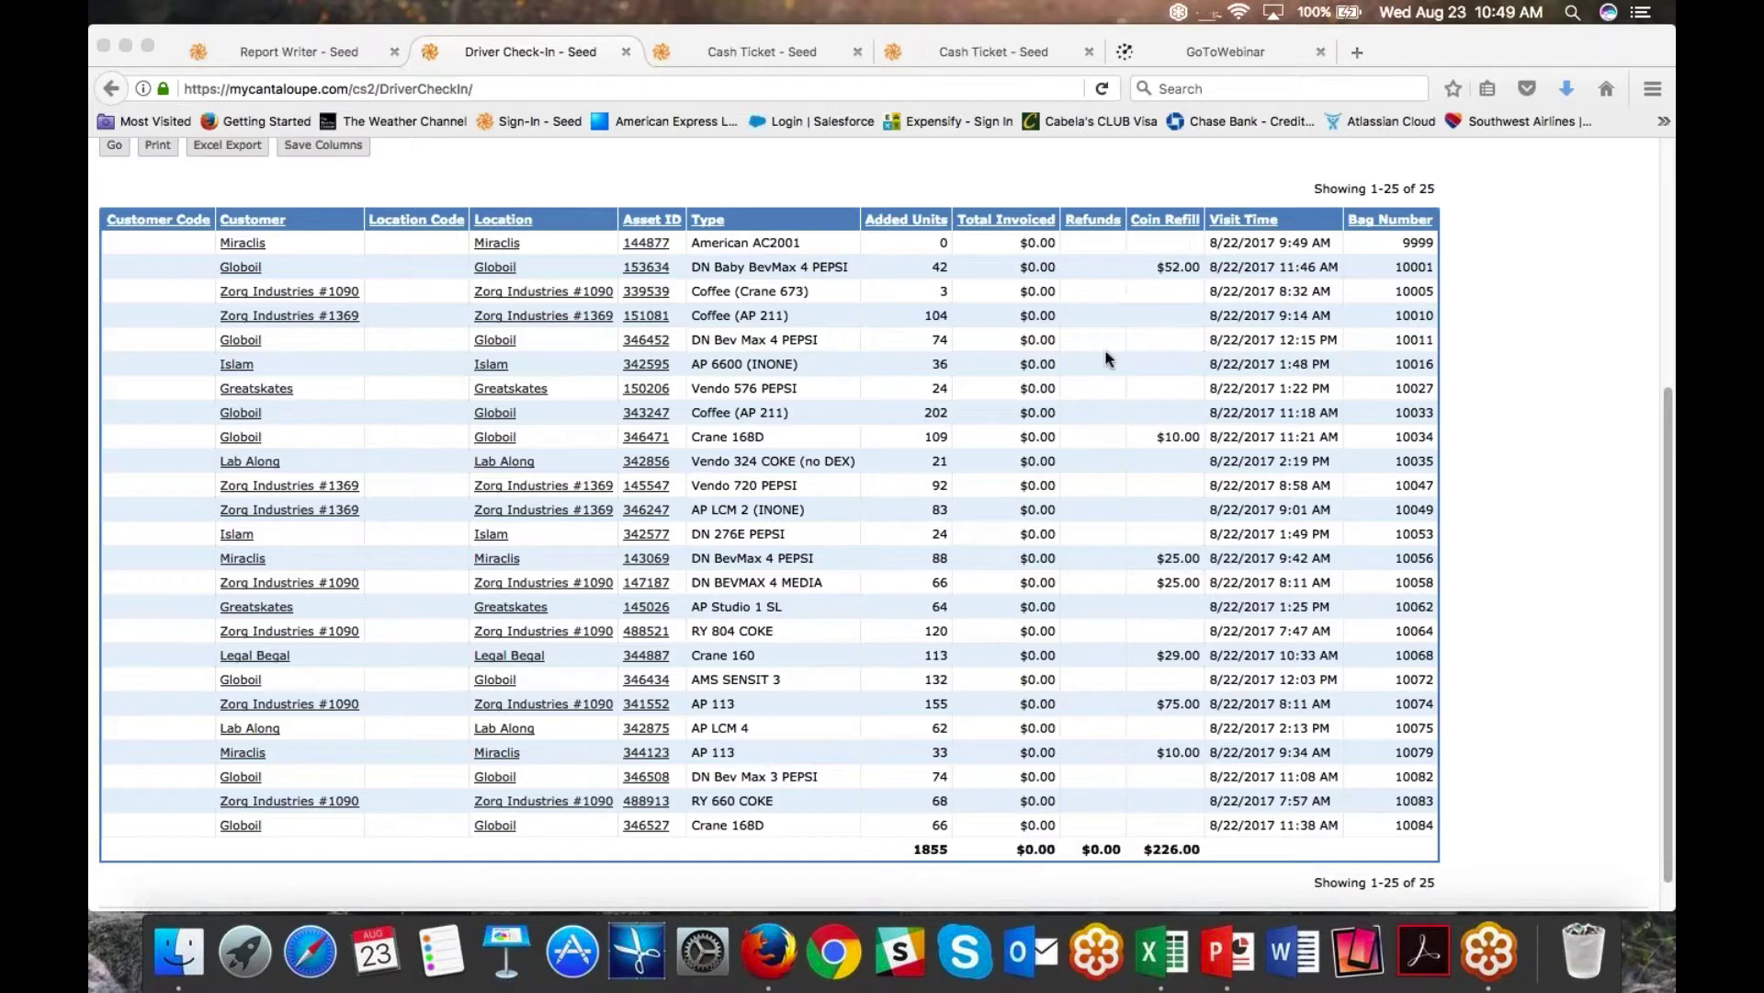
scroll(1107, 358, "up", 5)
scroll(1107, 359, "down", 5)
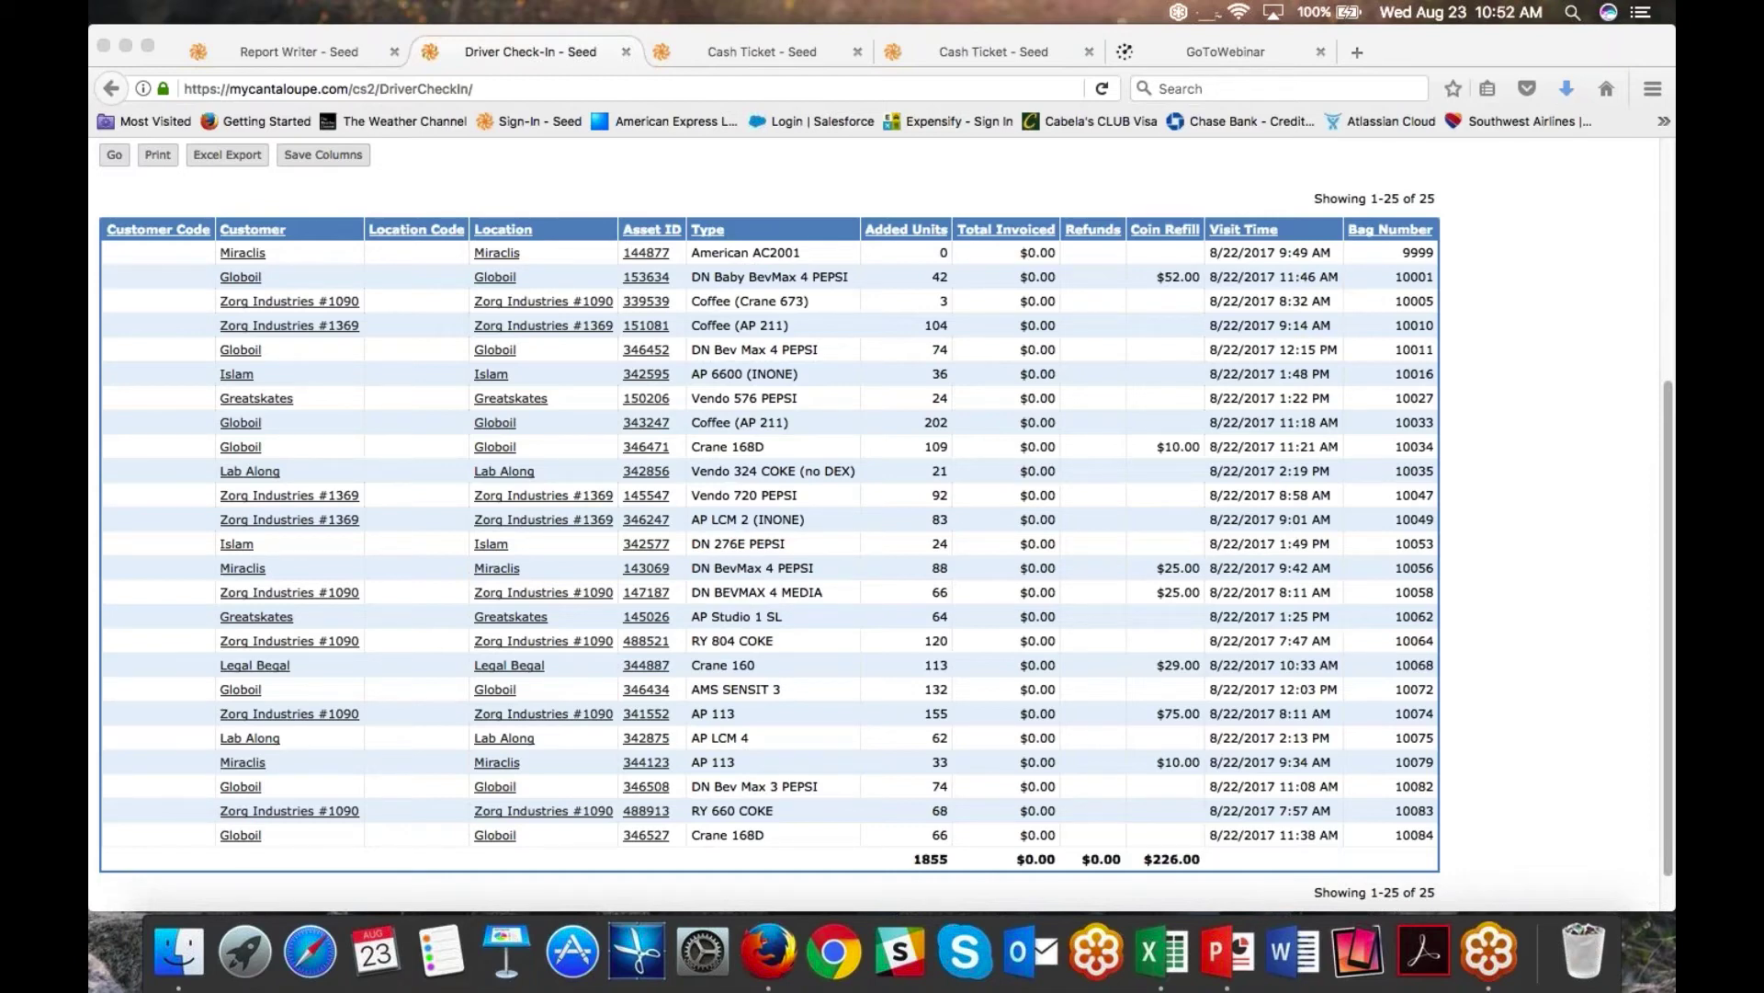
Step: Switch to the Cash Accountability Webinar v6 presentation in PowerPoint, go to the Thank You slide, and expand the window to full screen
left_click(1222, 965)
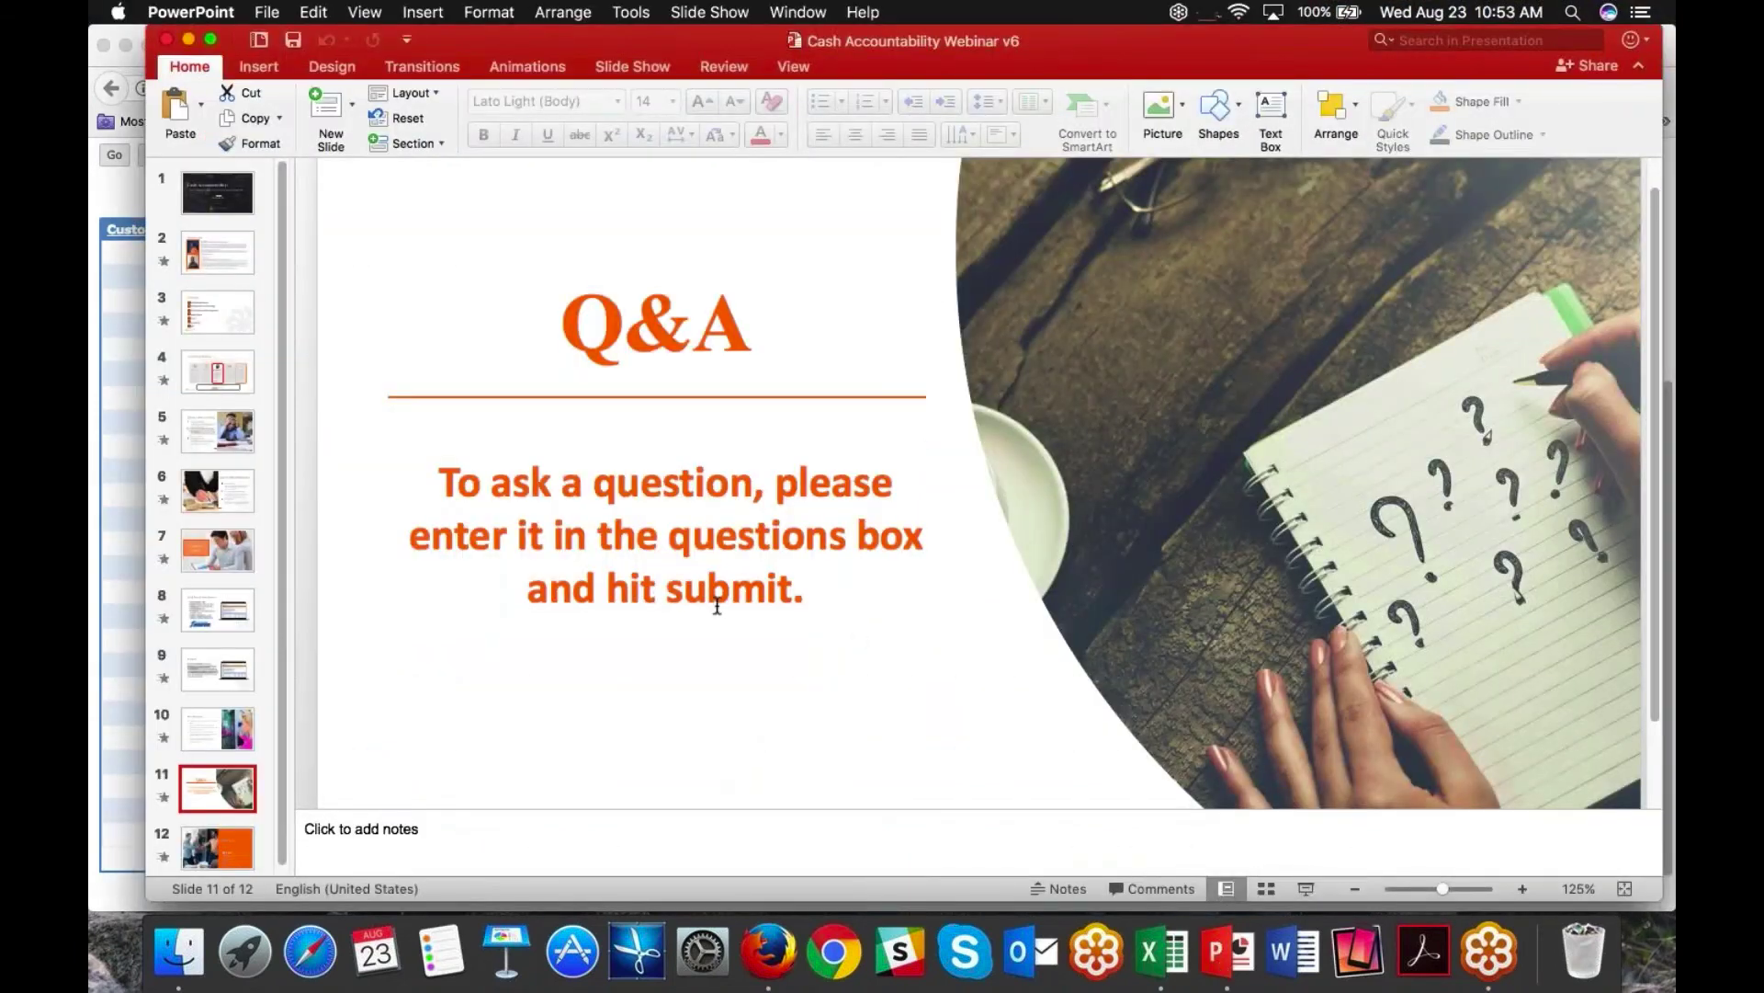
key("Down")
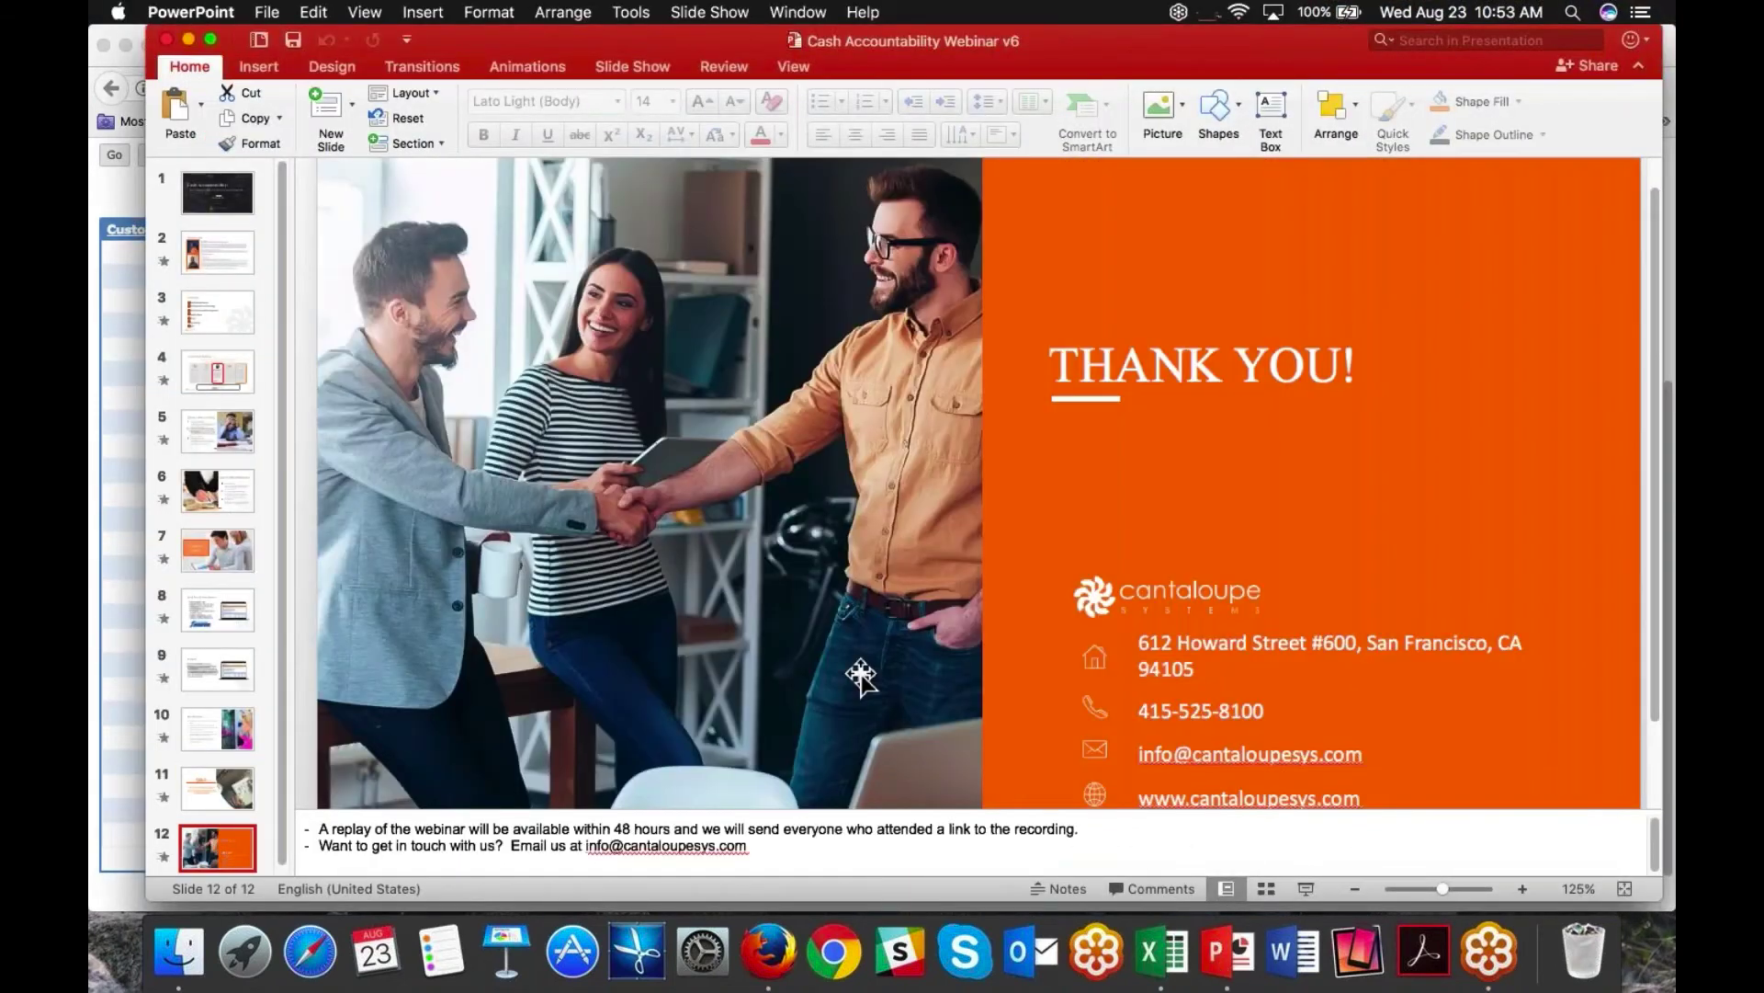
left_click(211, 42)
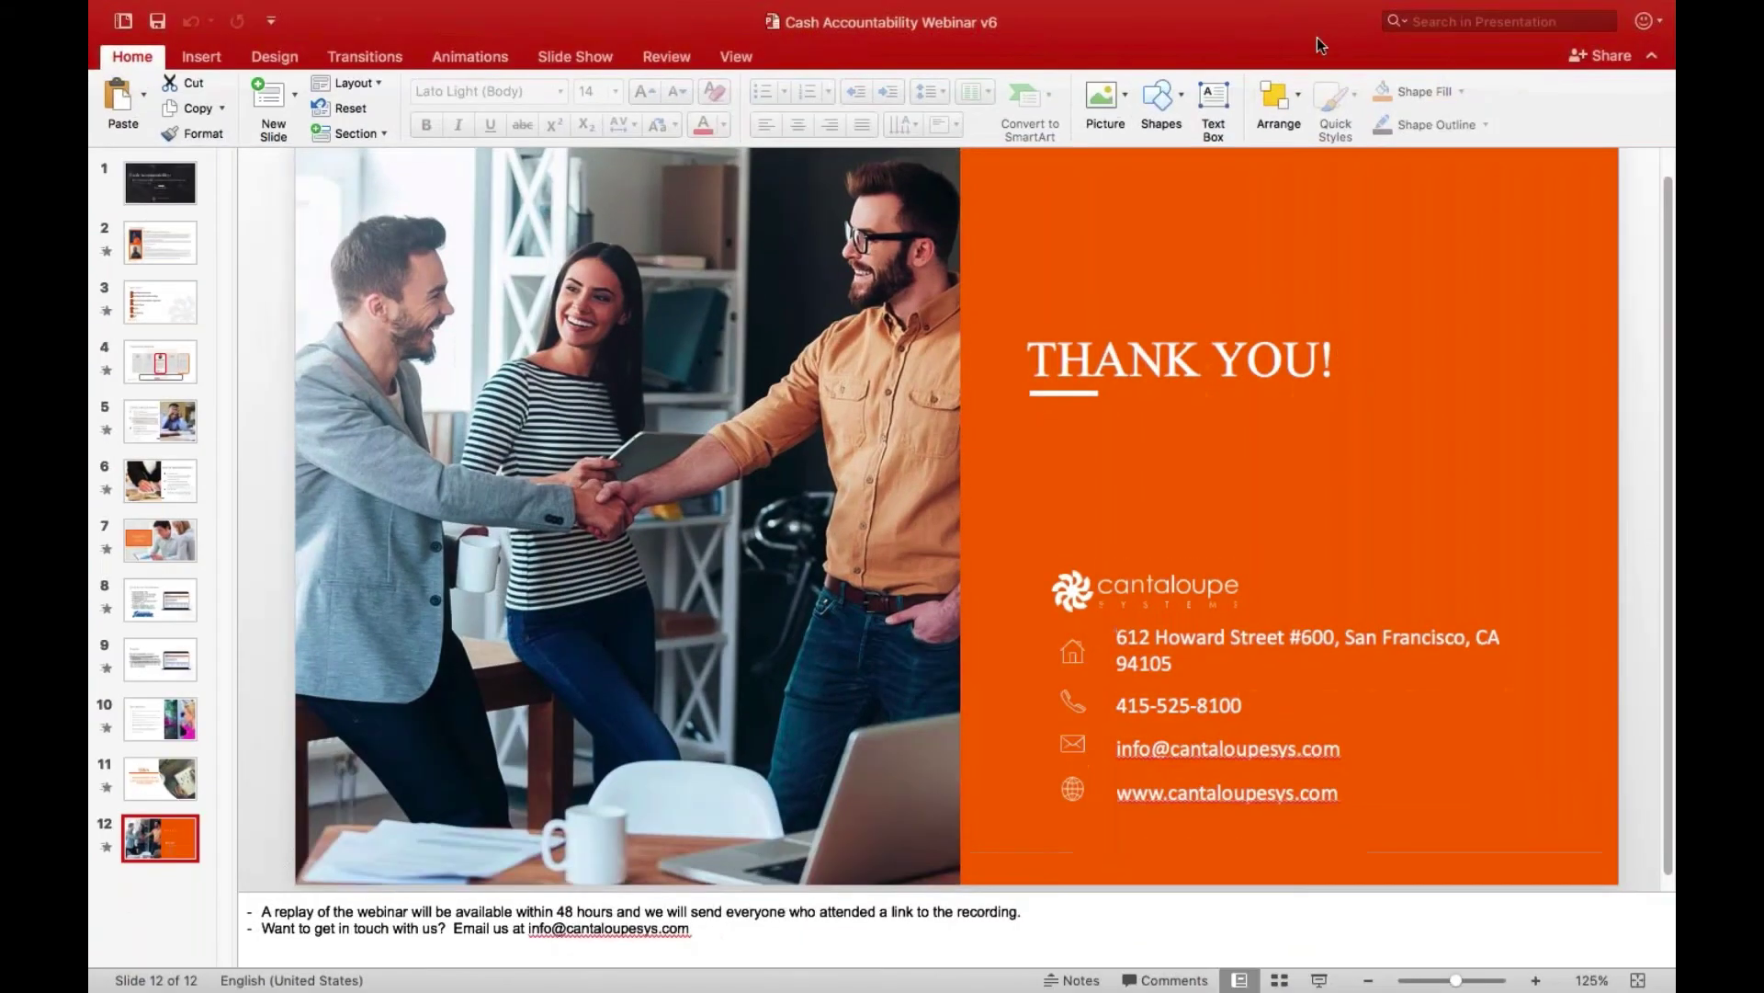